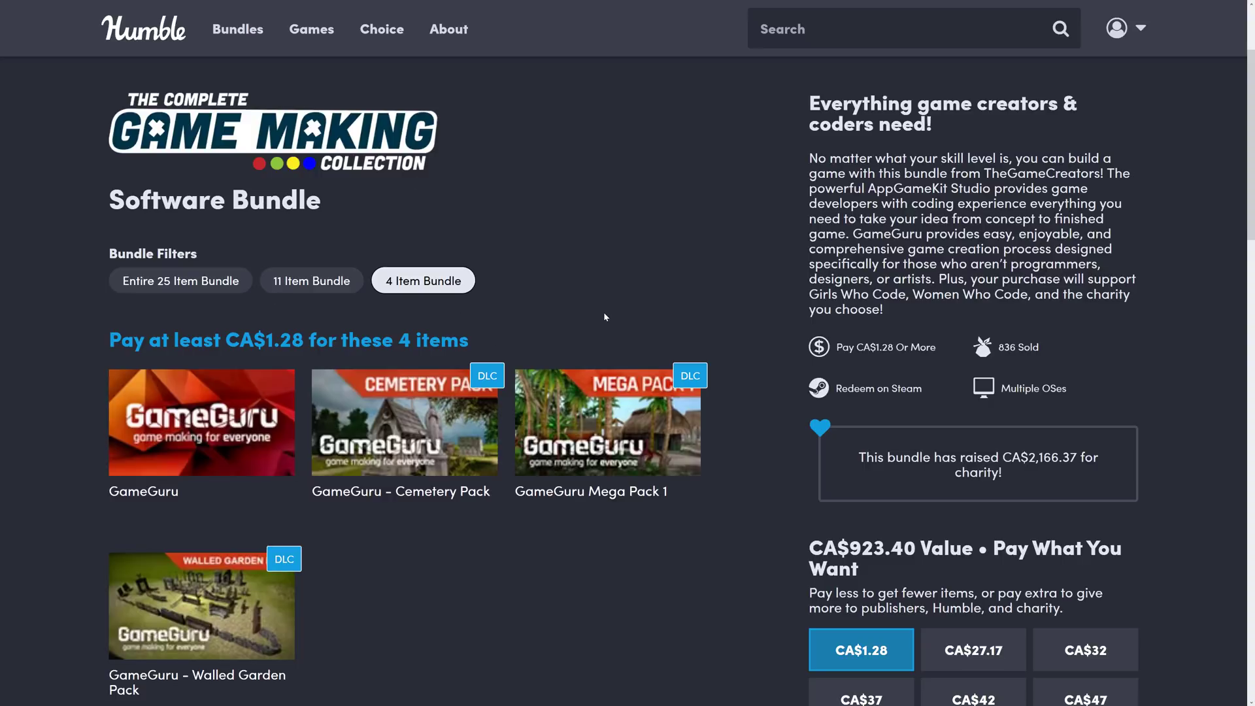
- Switch from the Humble Bundle page to the GameGuru editor showing the Death Valley map
key(alt+Tab)
key(alt+Tab)
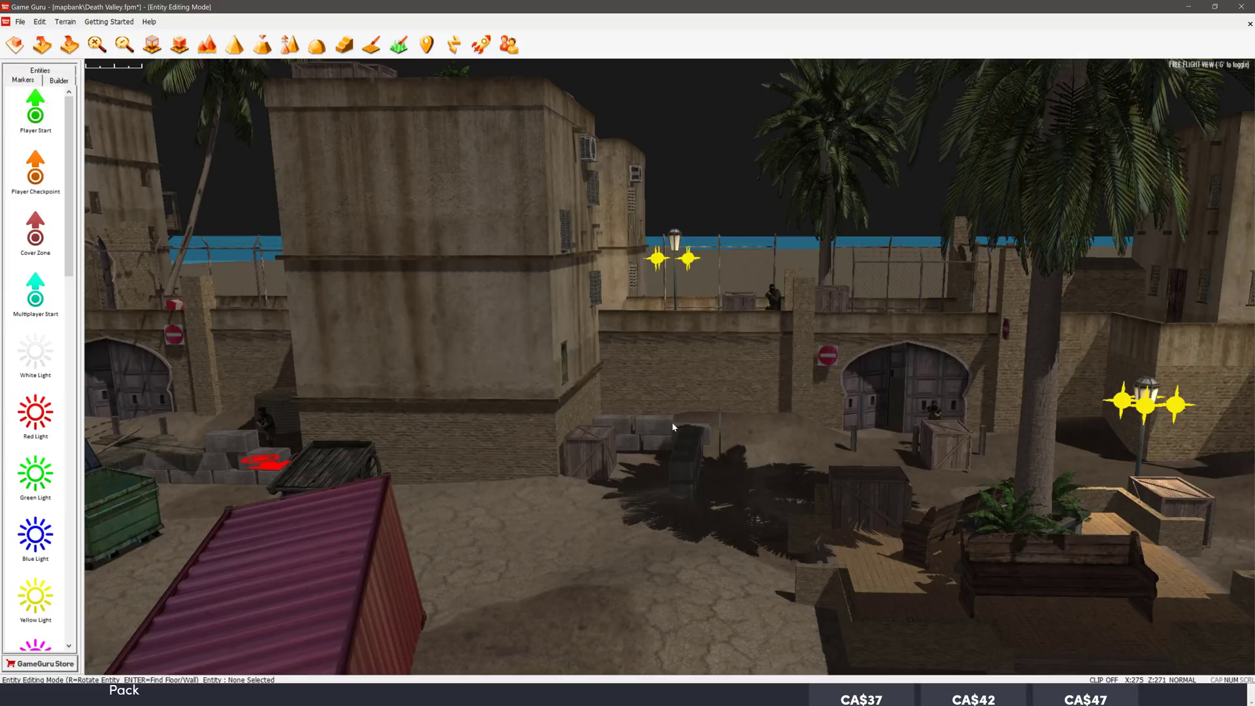
- Fly the camera over the lit courtyard and rooftops, then pull back for a wide town view
key(w)
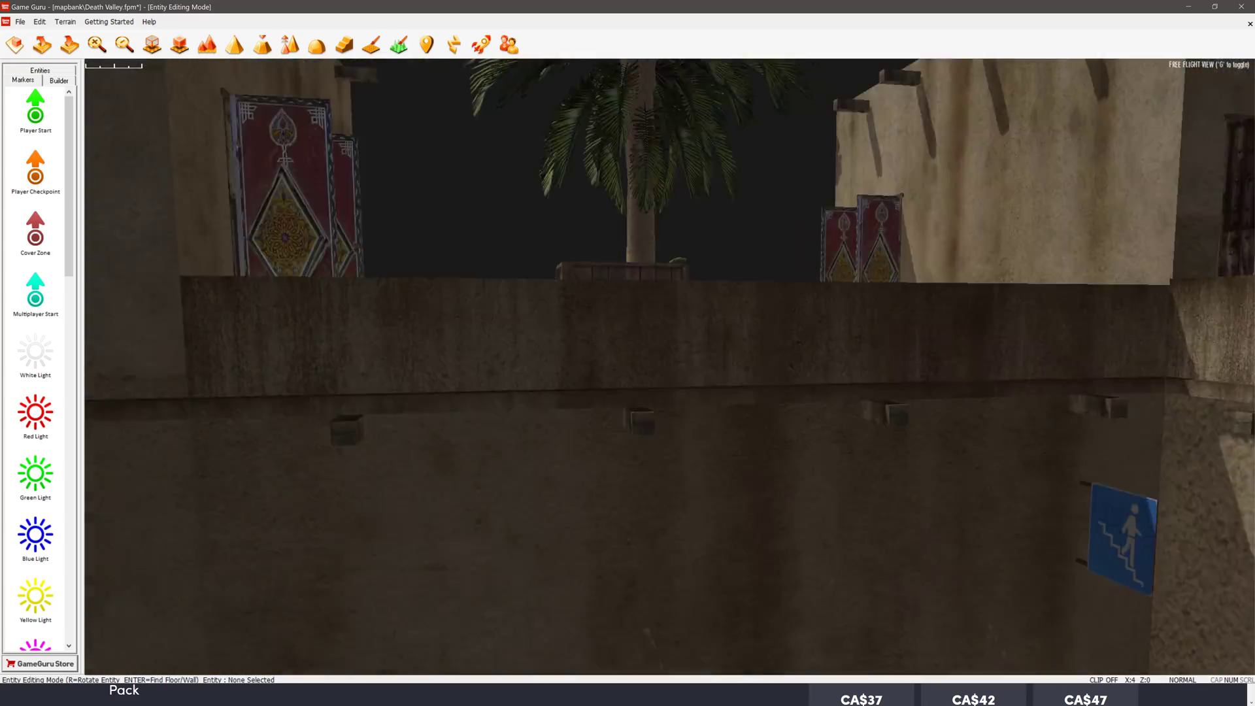
key(w)
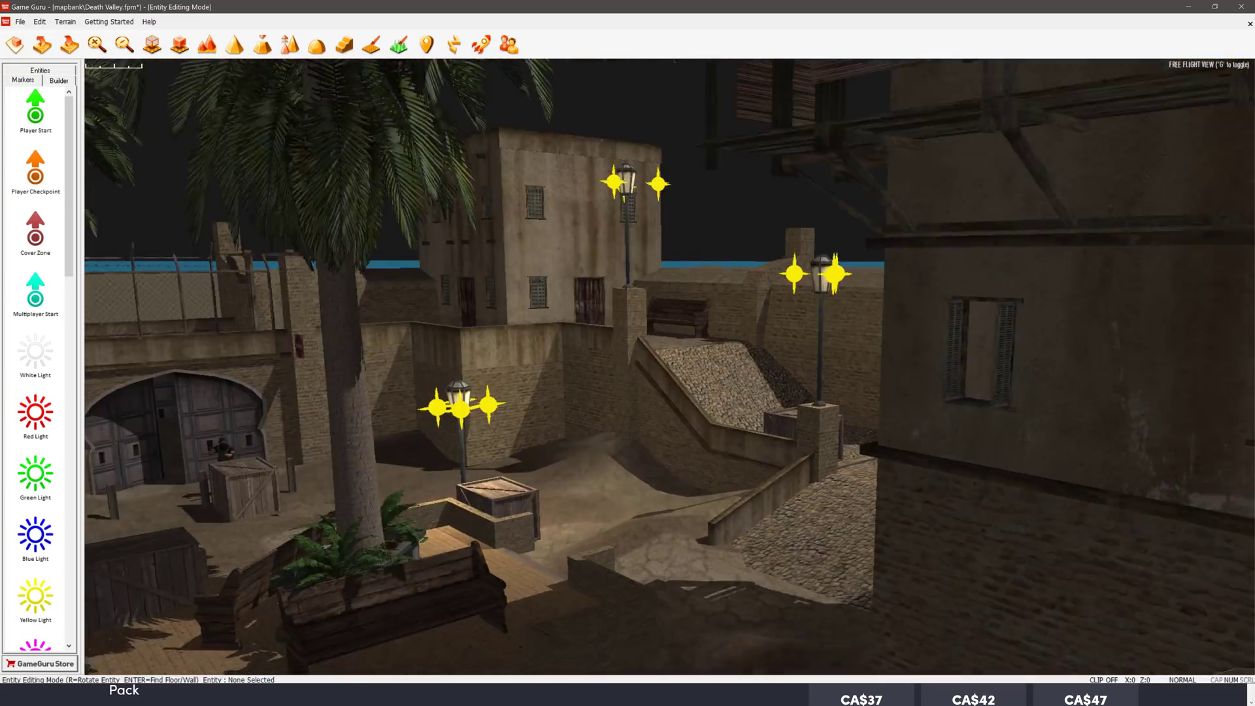
key(w)
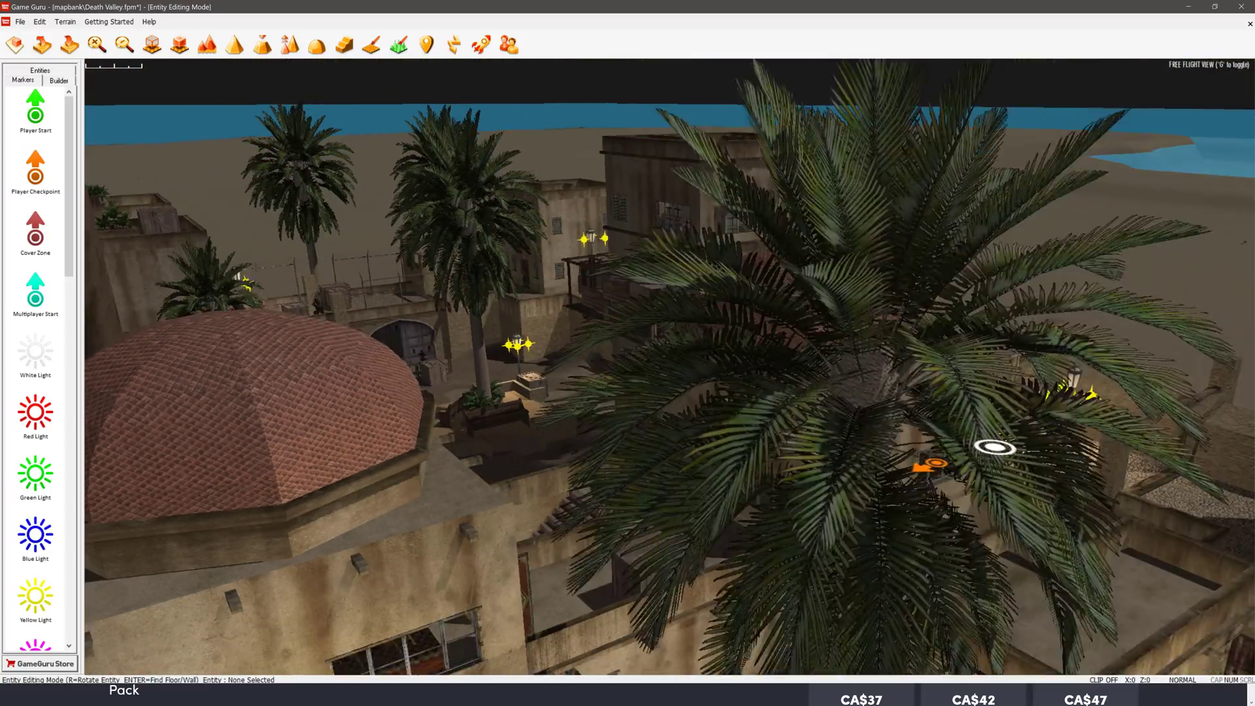
key(s)
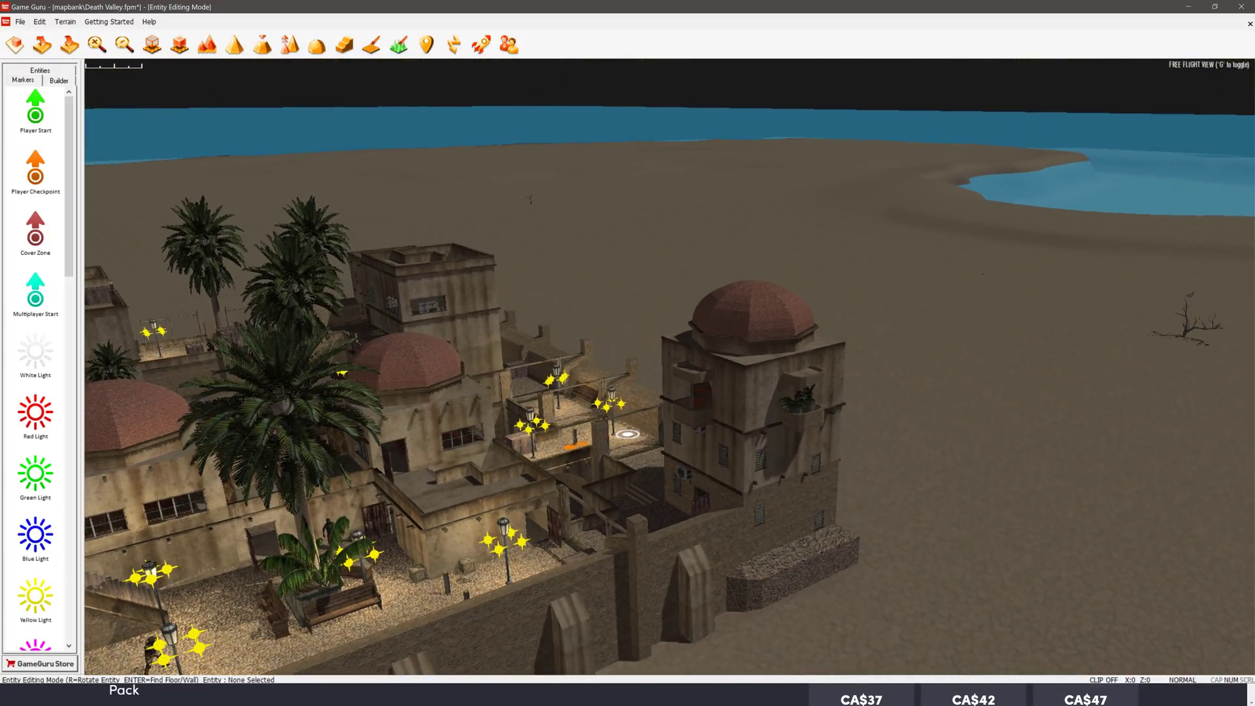
- Try the terrain levelling mode, then list the Builder pieces in the entity library
click(259, 49)
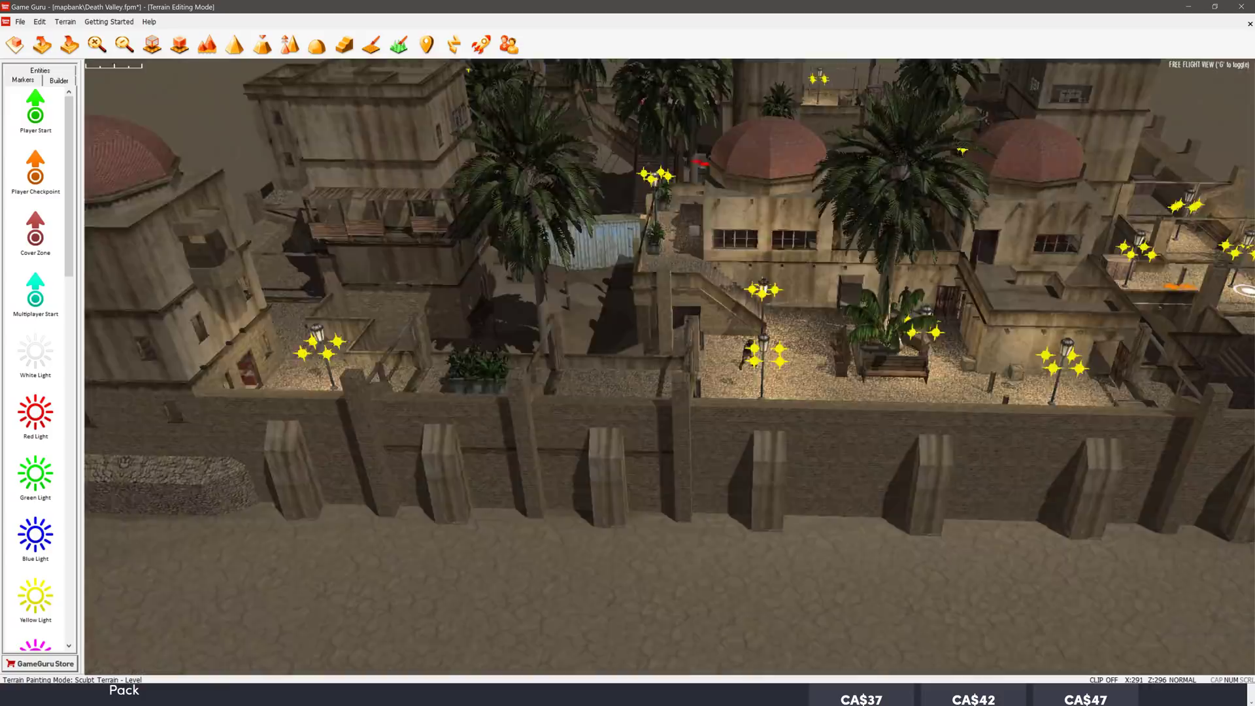
key(Up)
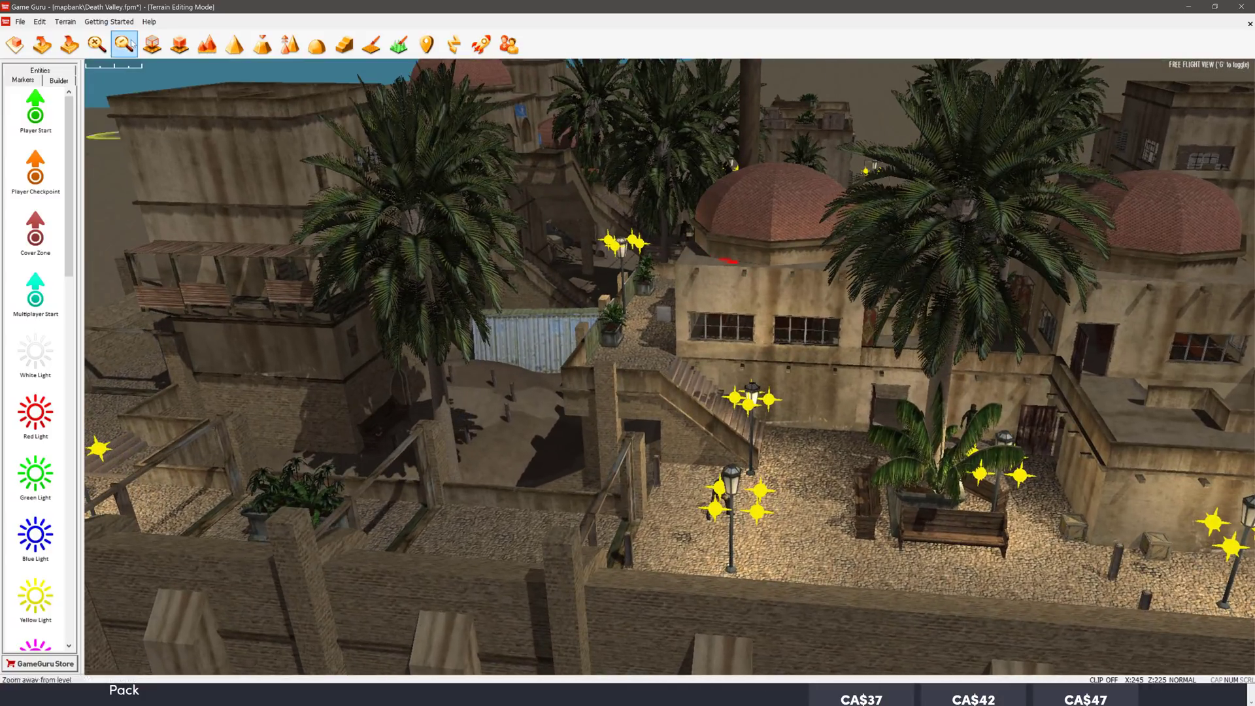
click(58, 78)
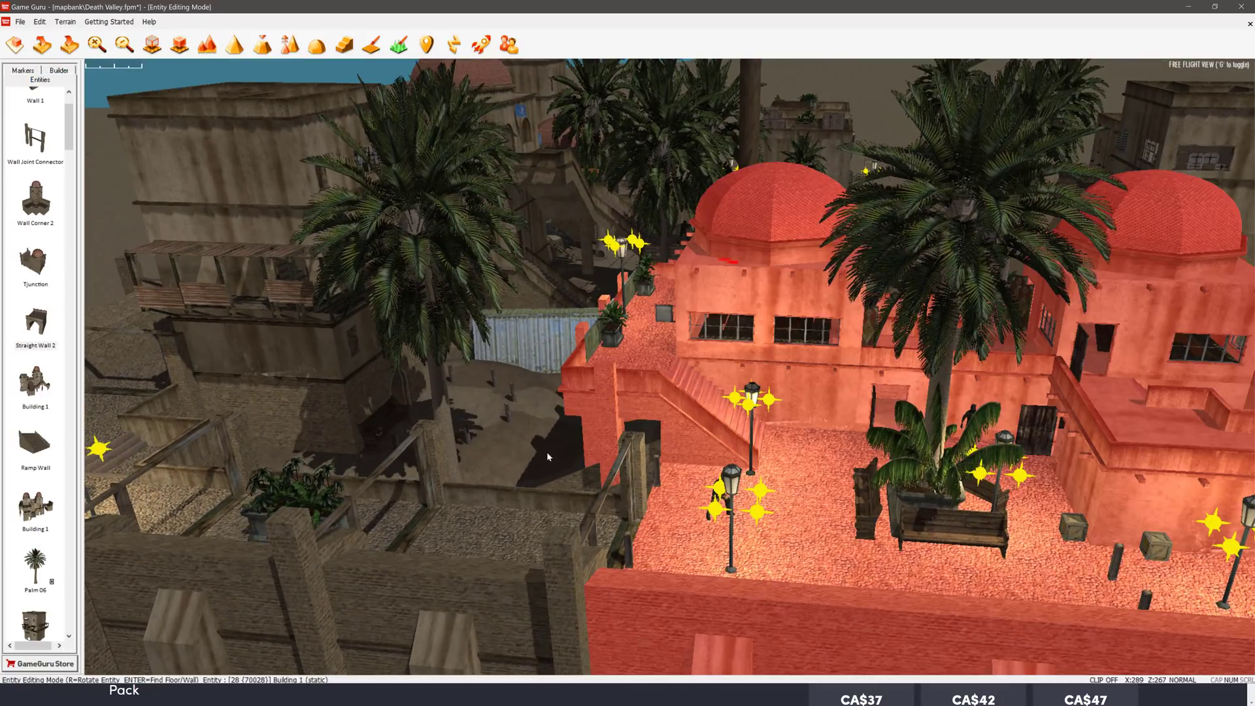
- Pick the Tjunction piece from the Builder list and drop it on the desert past the wall
click(40, 263)
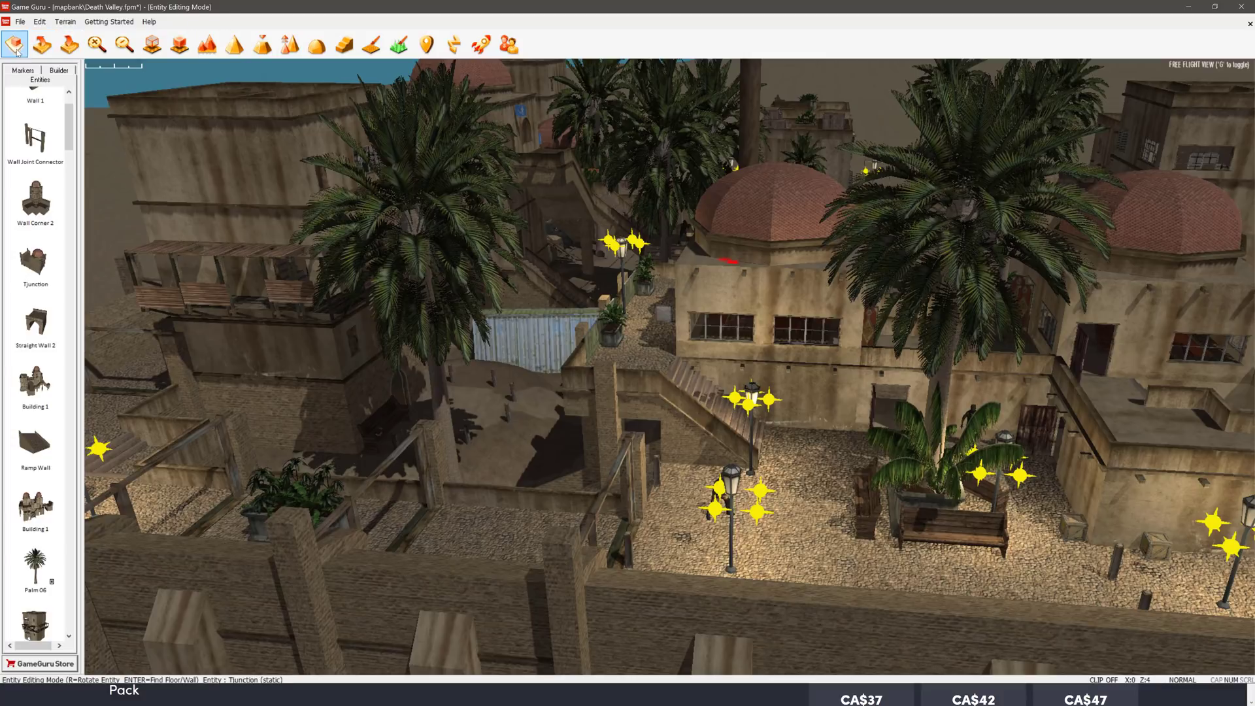
scroll(56, 348, down, 15)
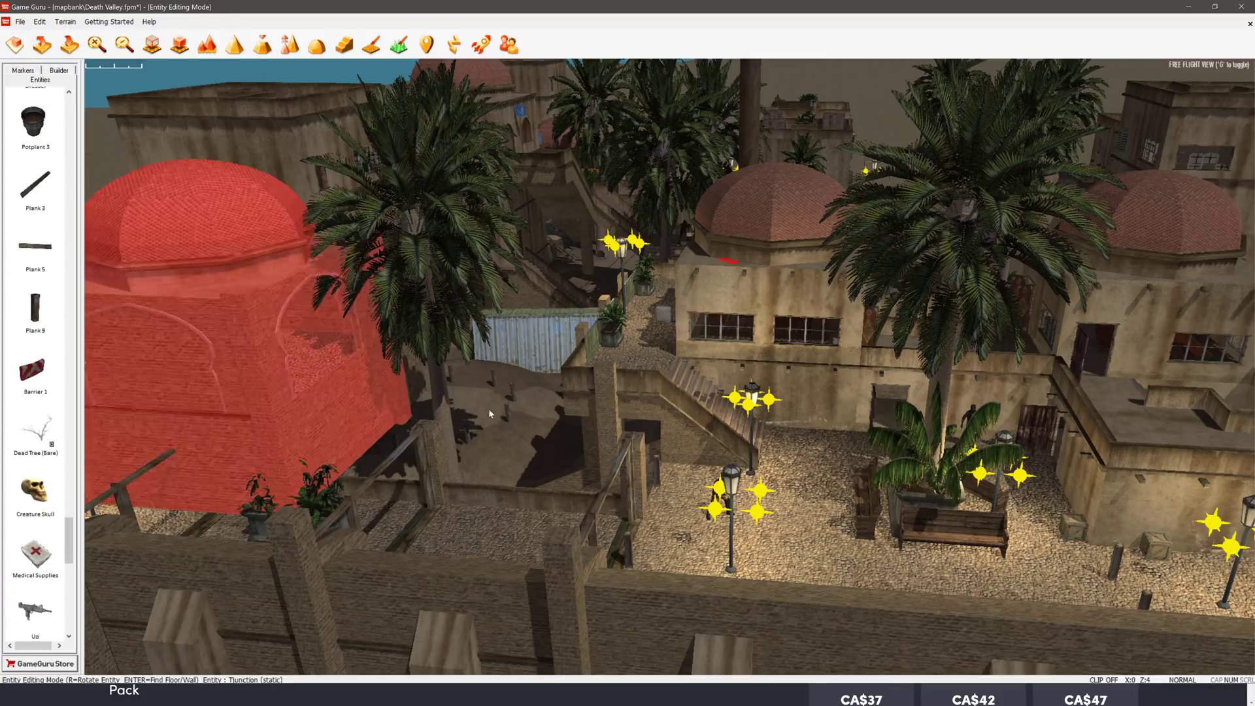
scroll(548, 136, down, 5)
scroll(547, 136, up, 3)
scroll(548, 136, up, 10)
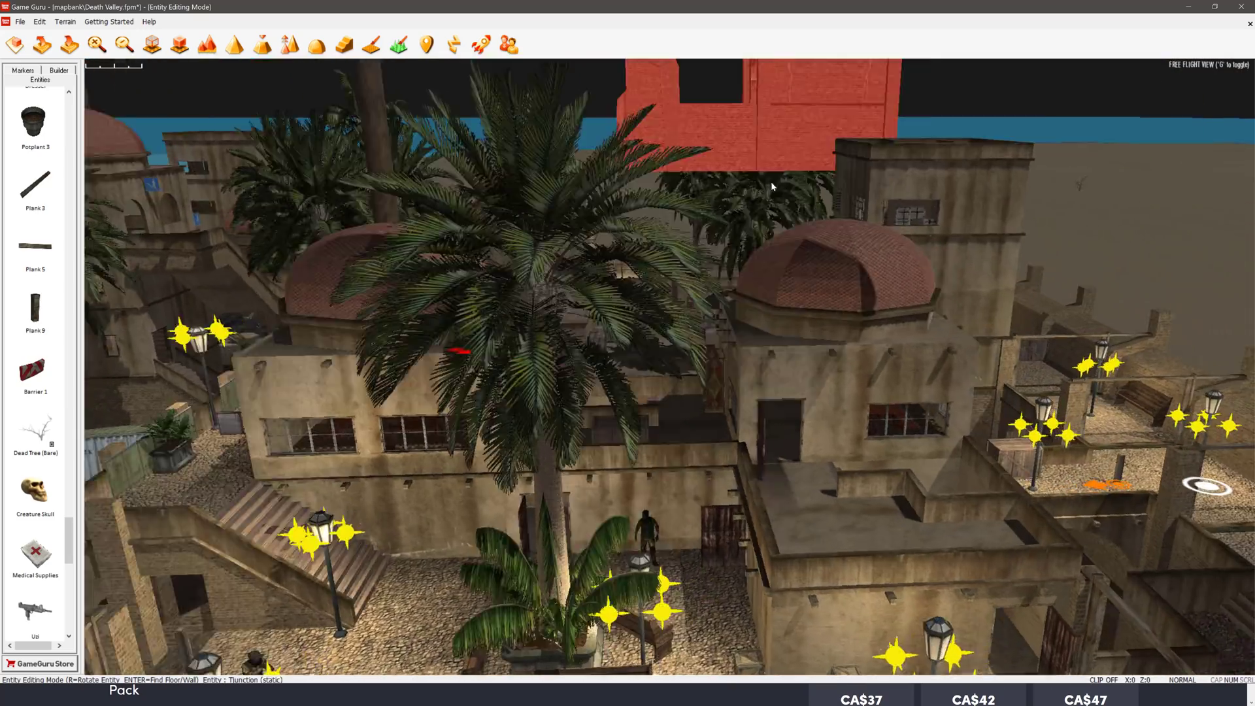
scroll(838, 224, down, 8)
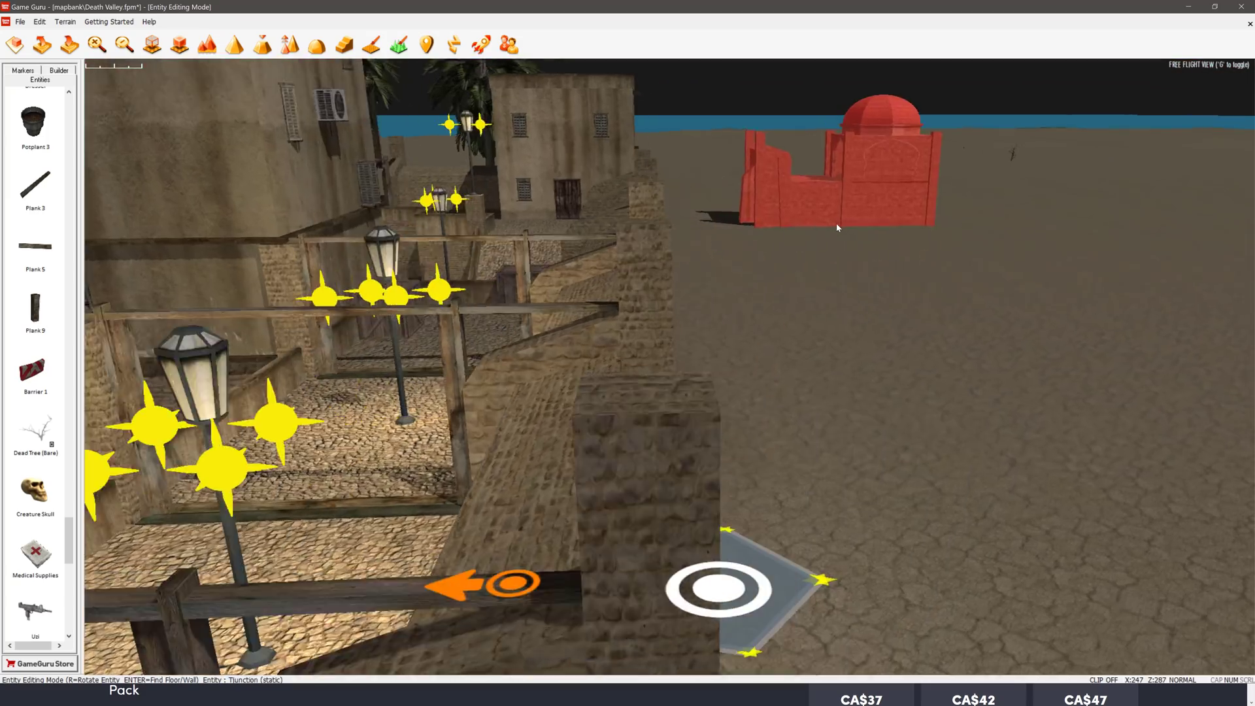
click(857, 234)
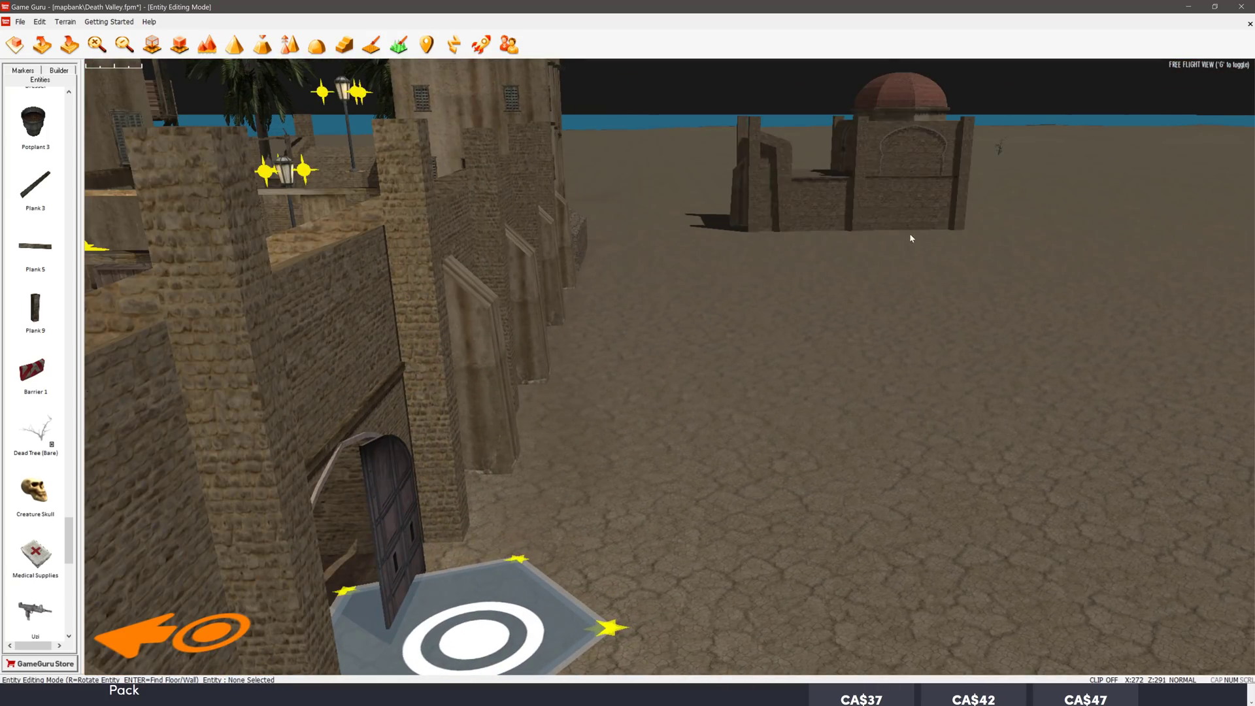
scroll(735, 194, up, 10)
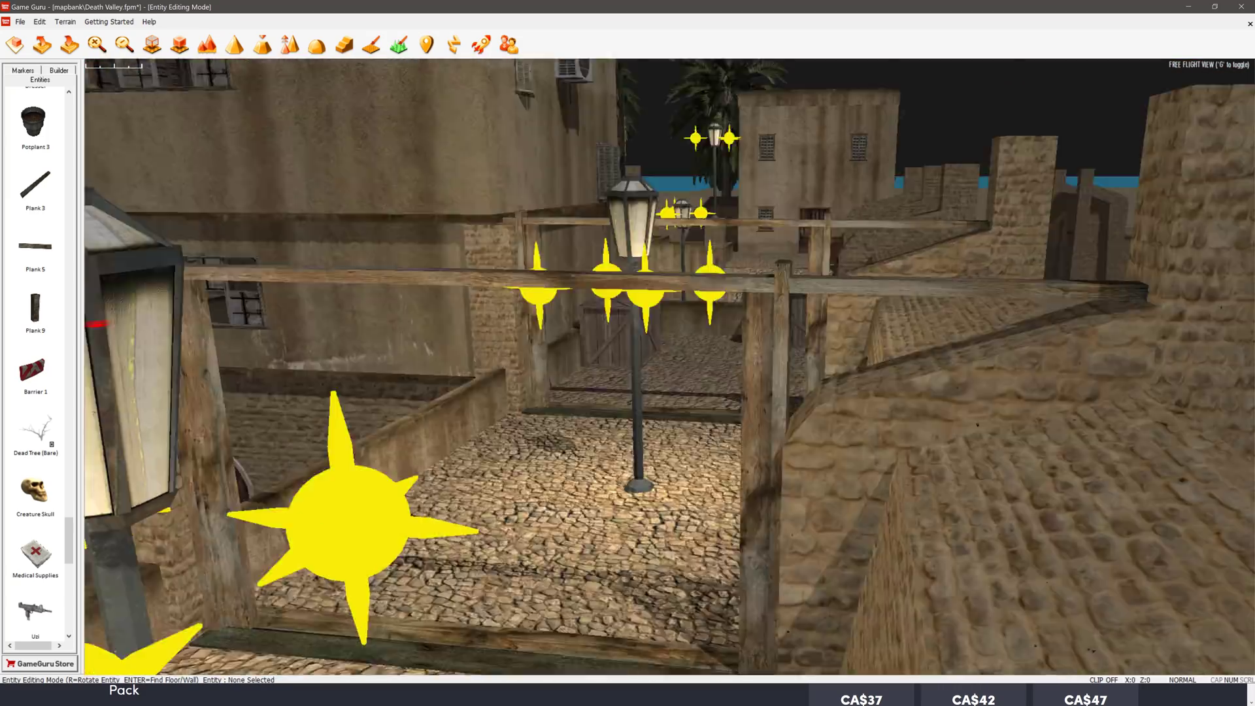
scroll(670, 366, down, 6)
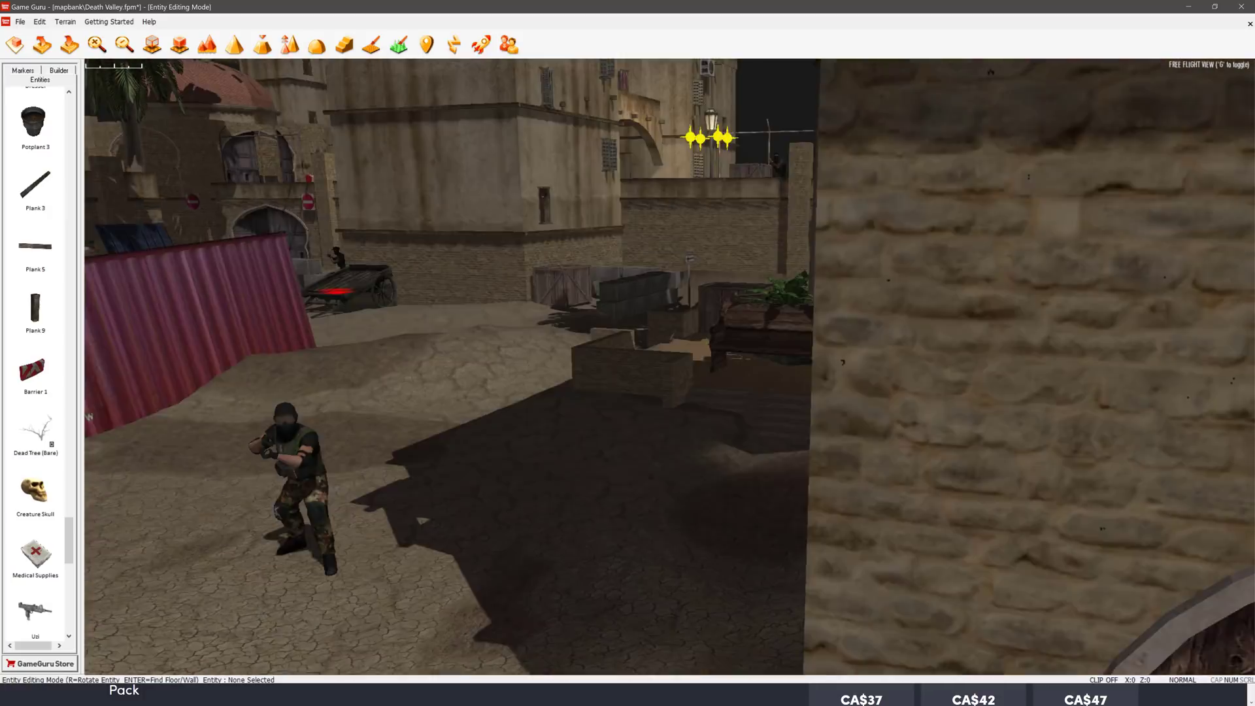
scroll(669, 366, up, 5)
scroll(669, 366, down, 5)
scroll(586, 359, down, 2)
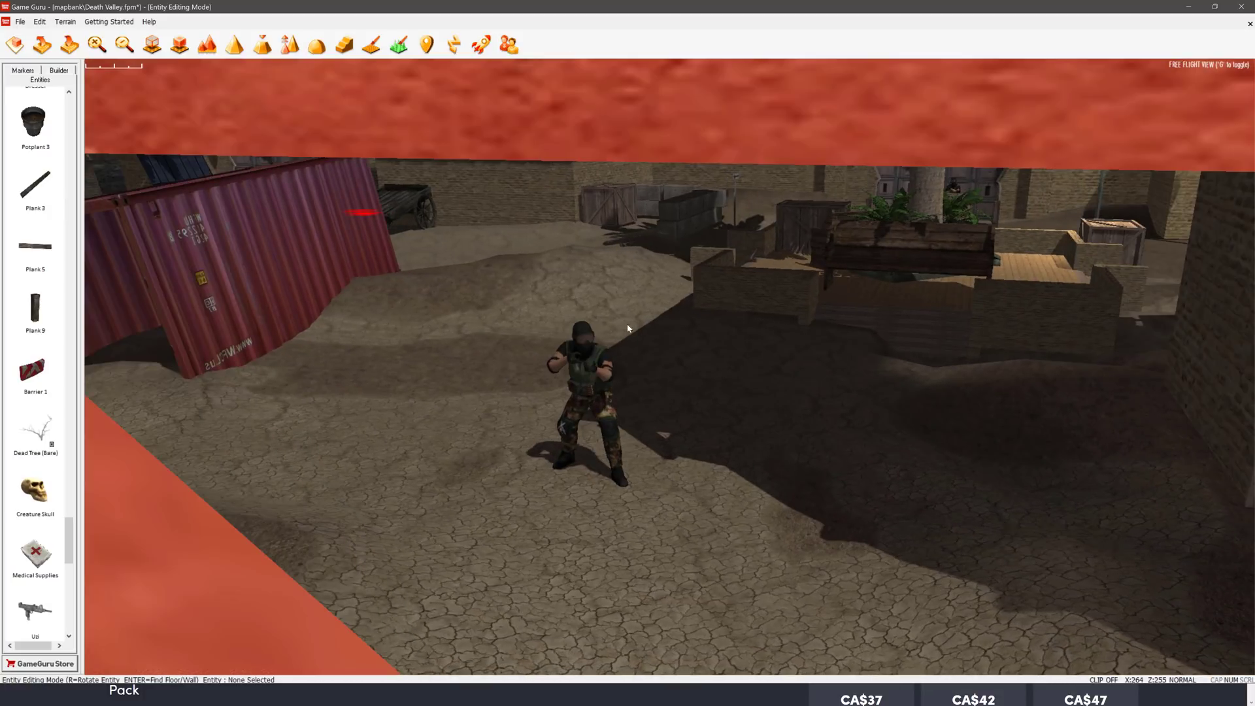
click(587, 365)
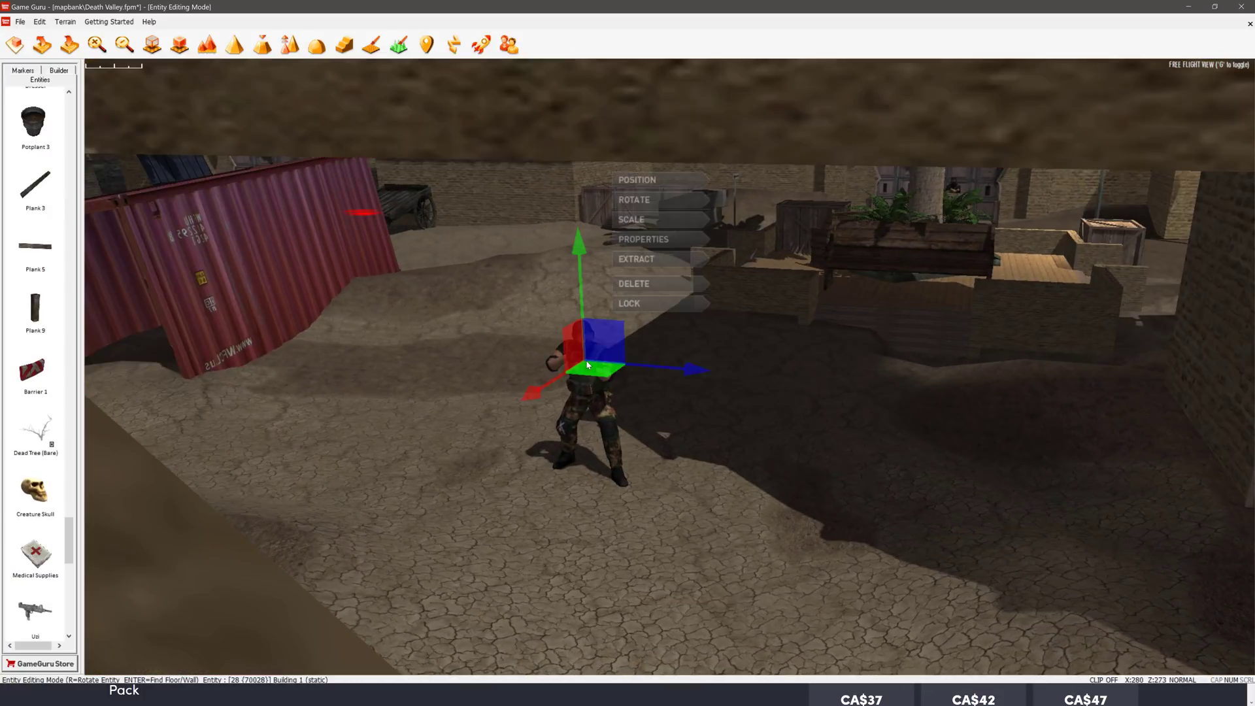
click(676, 240)
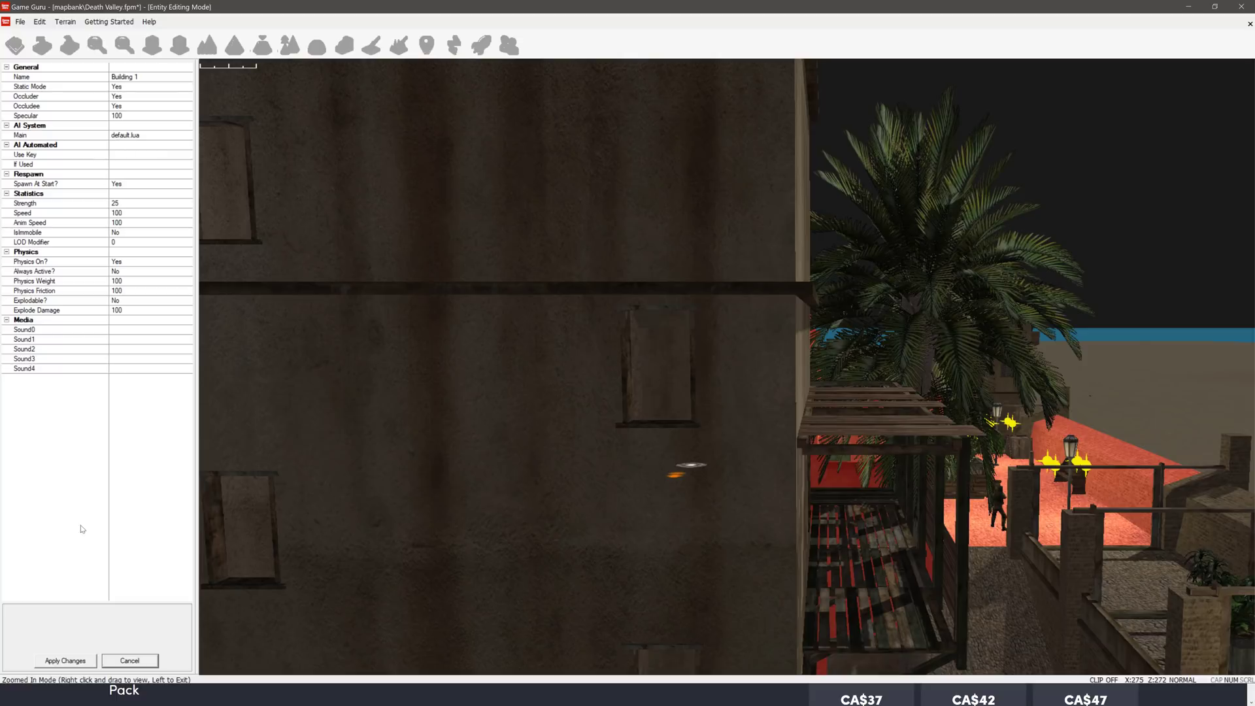
click(129, 661)
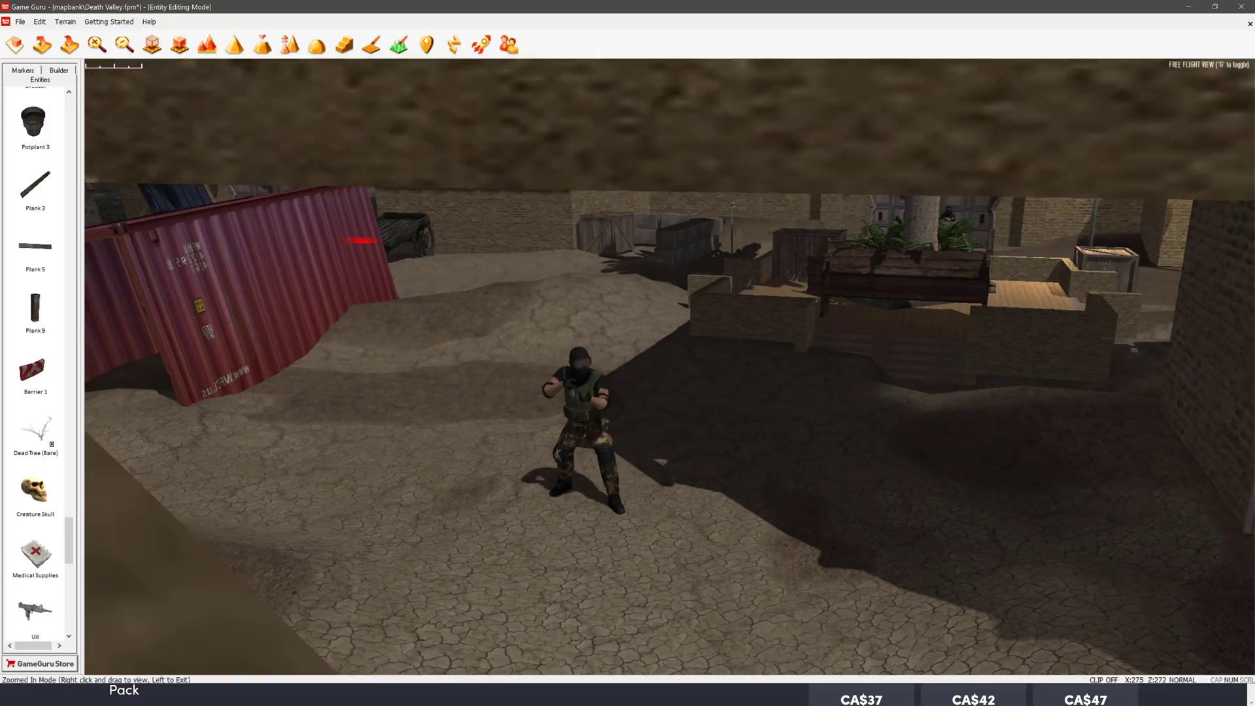
key(w)
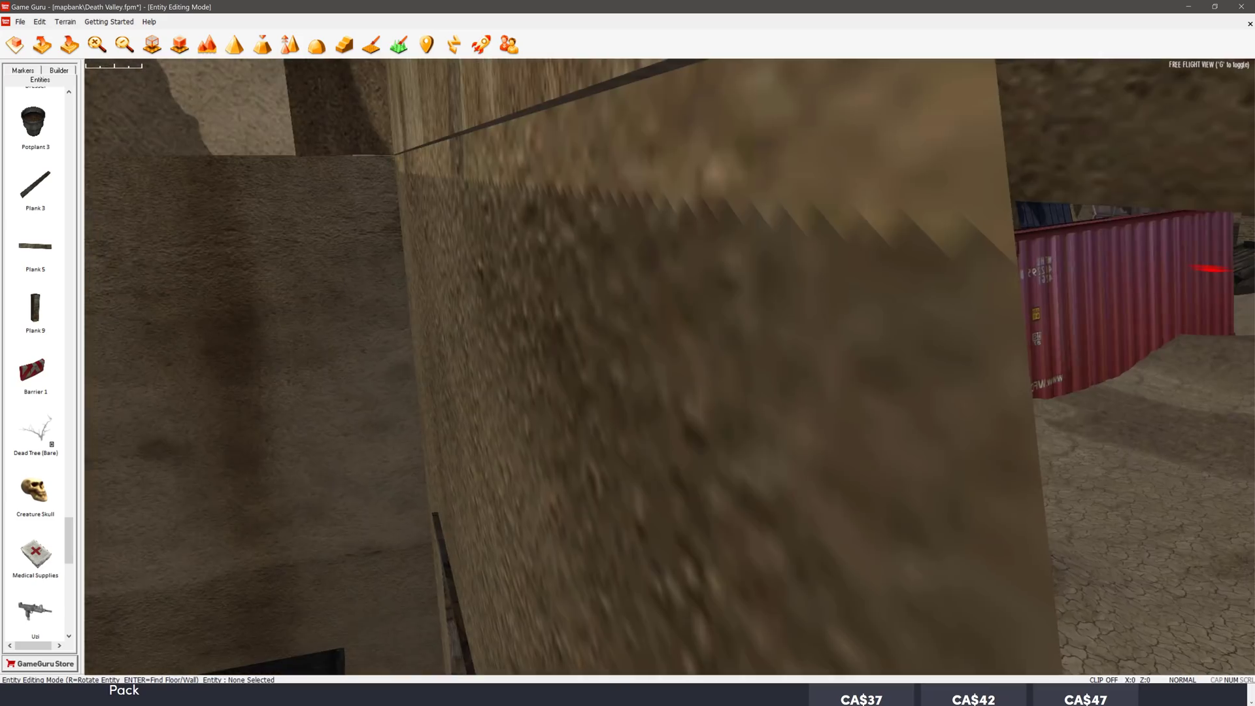
key(w)
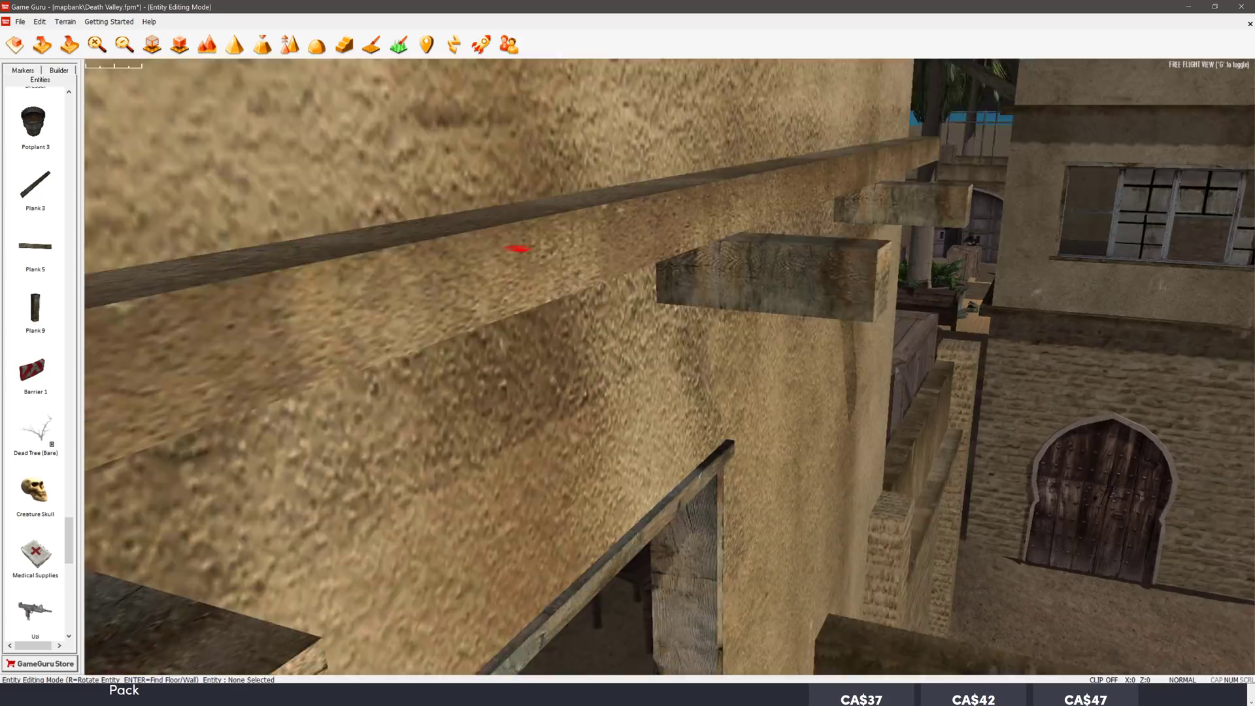
key(s)
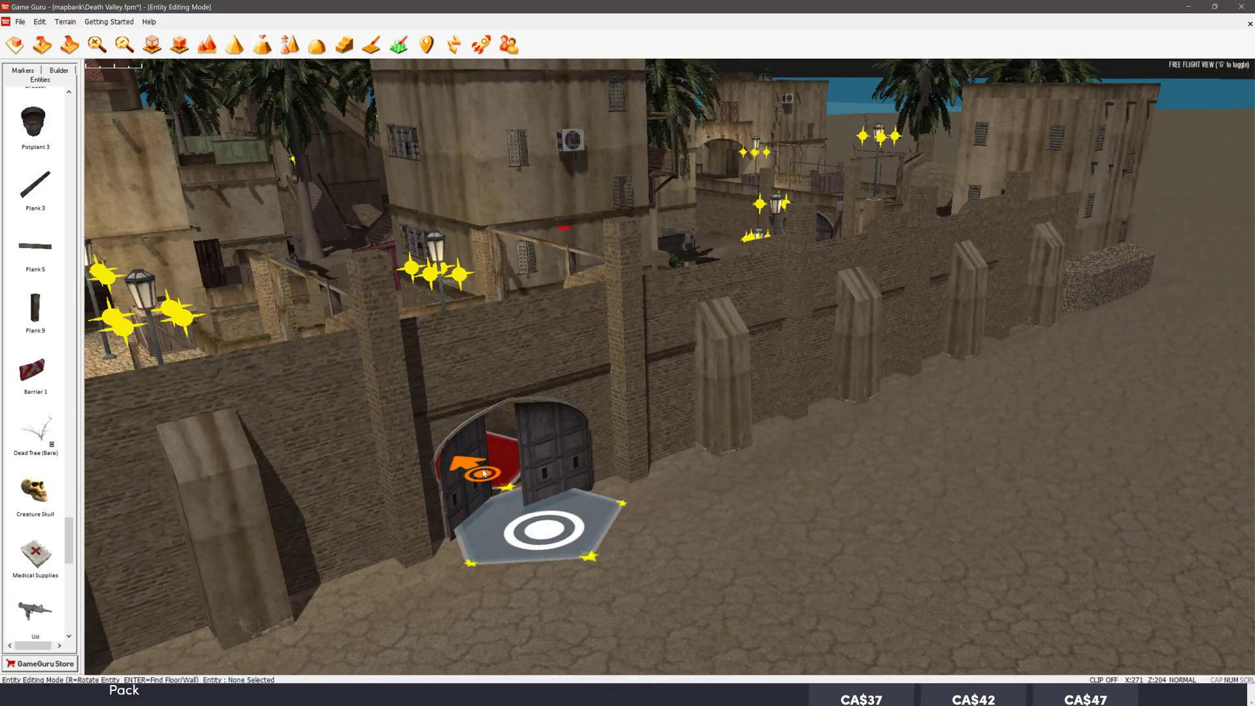
click(499, 489)
click(562, 497)
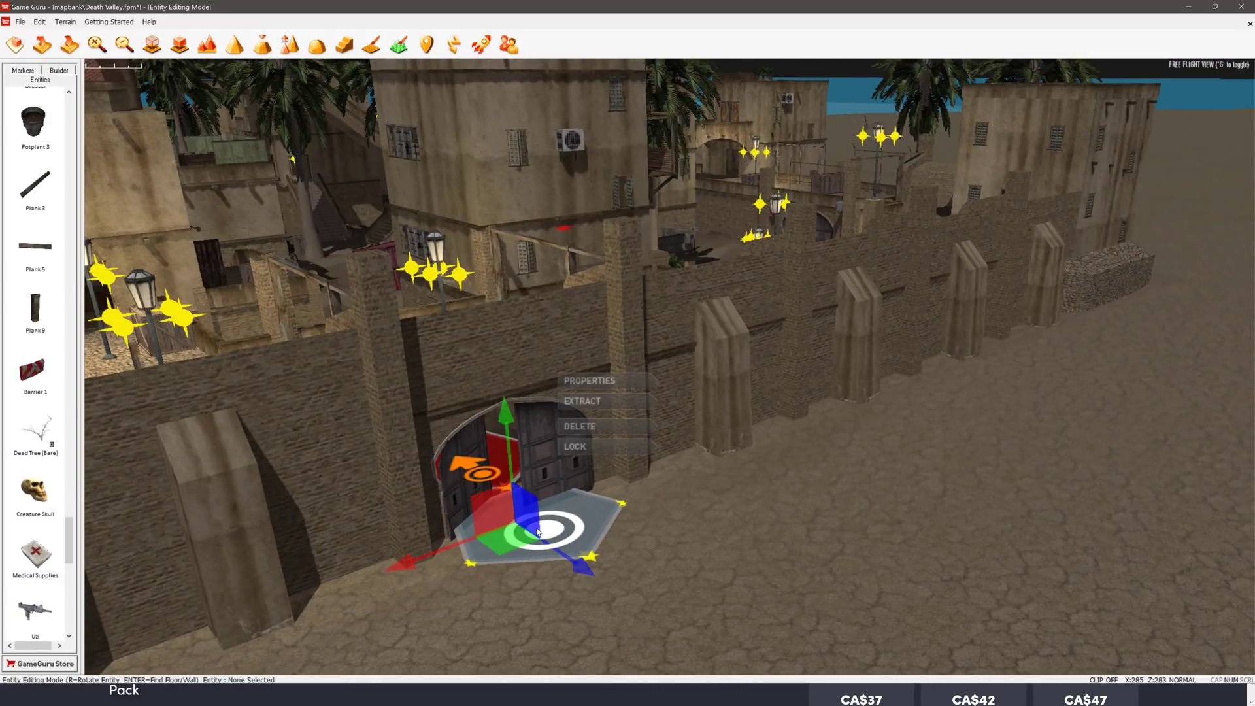
click(601, 380)
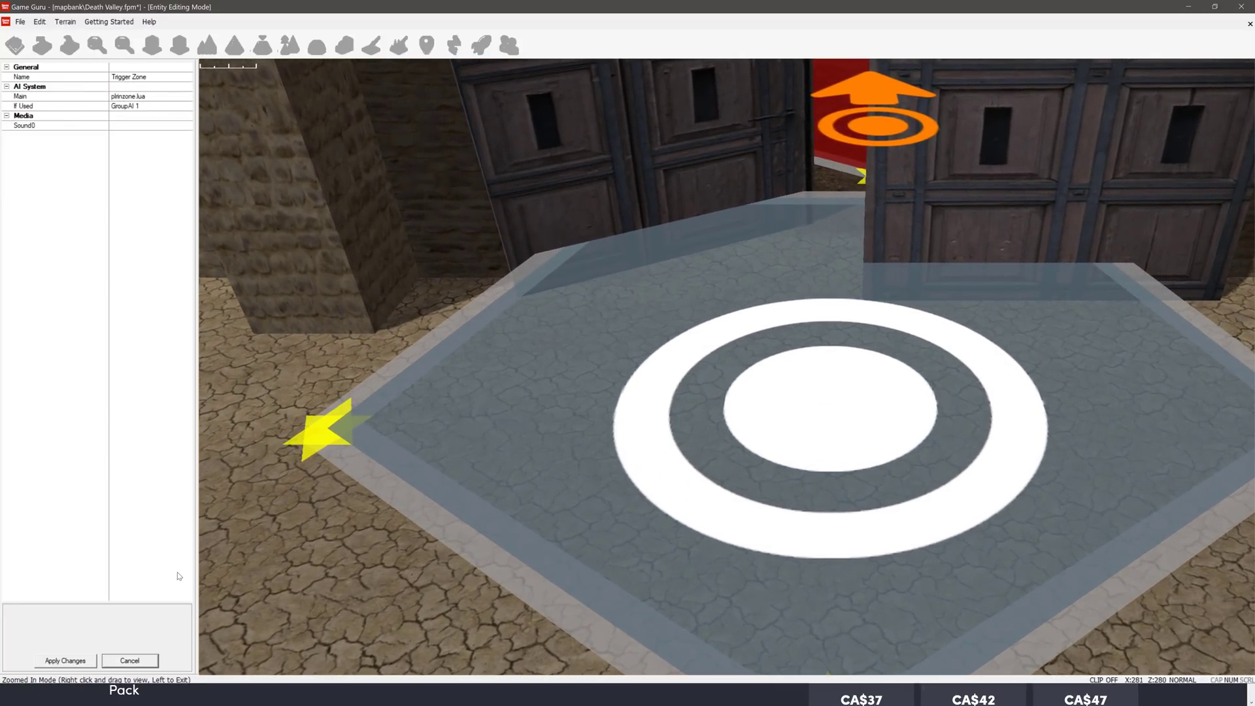
click(134, 661)
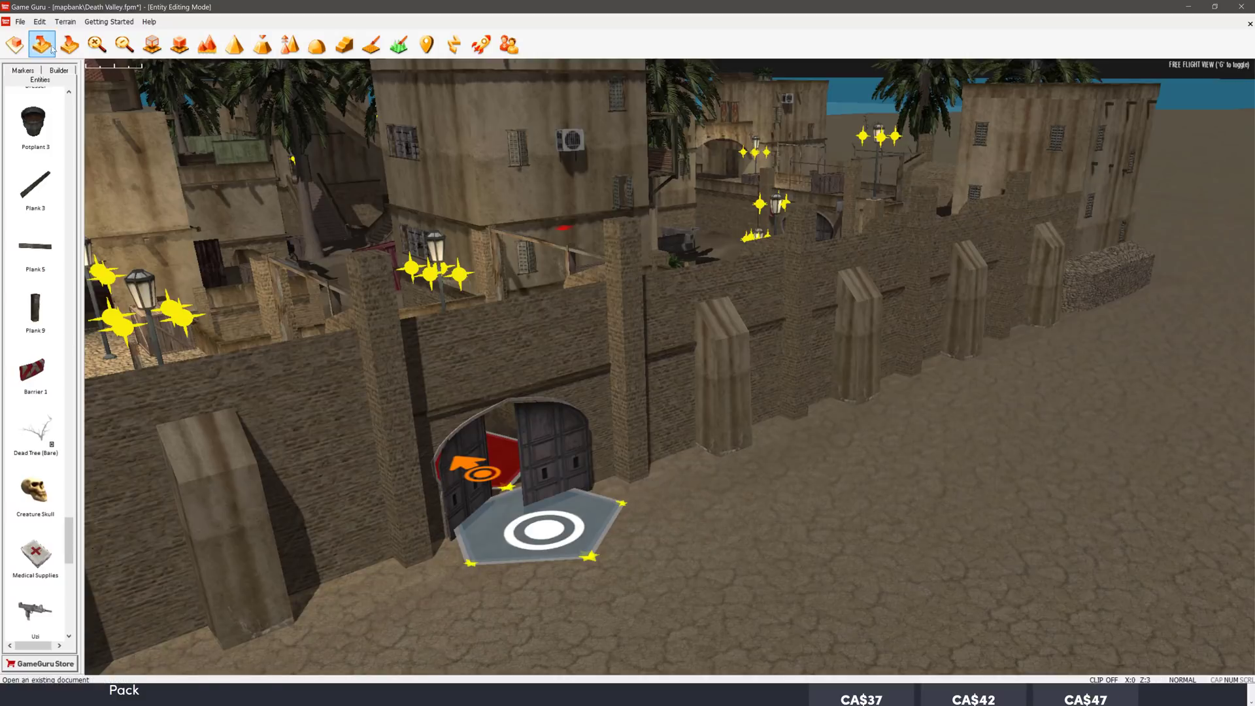
- Browse the Markers and Builder pieces in the entity library
click(38, 70)
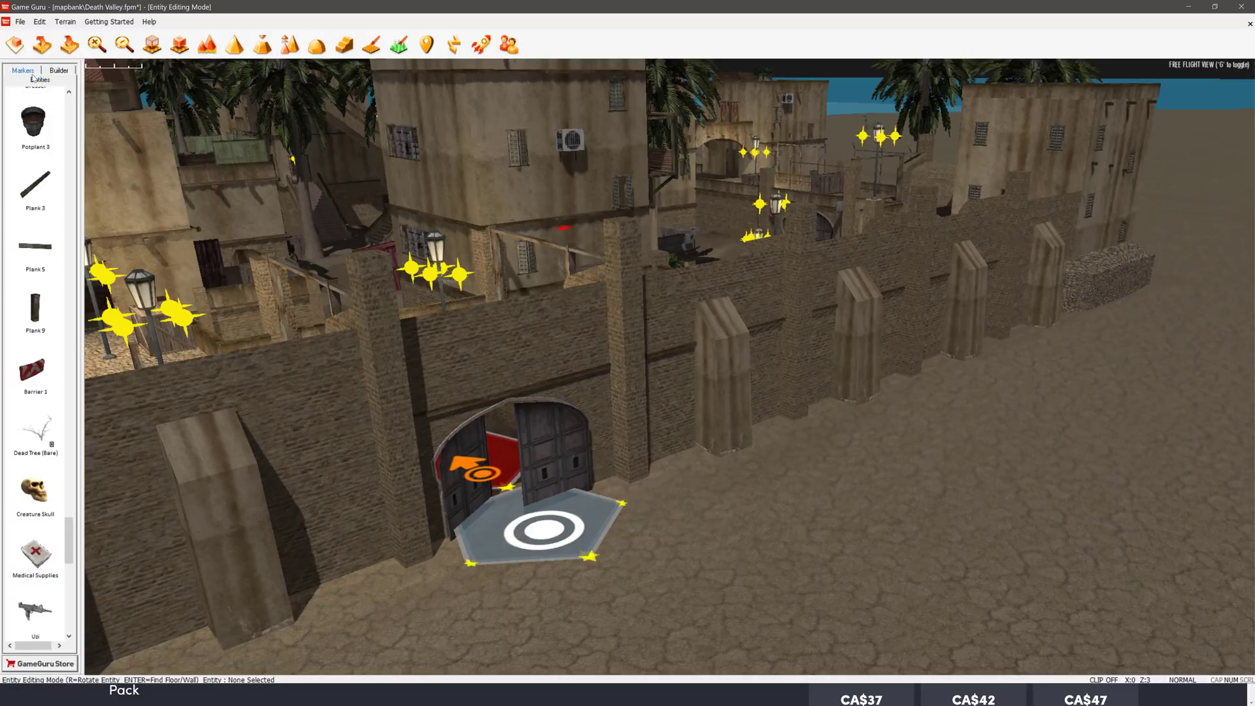
scroll(61, 309, down, 10)
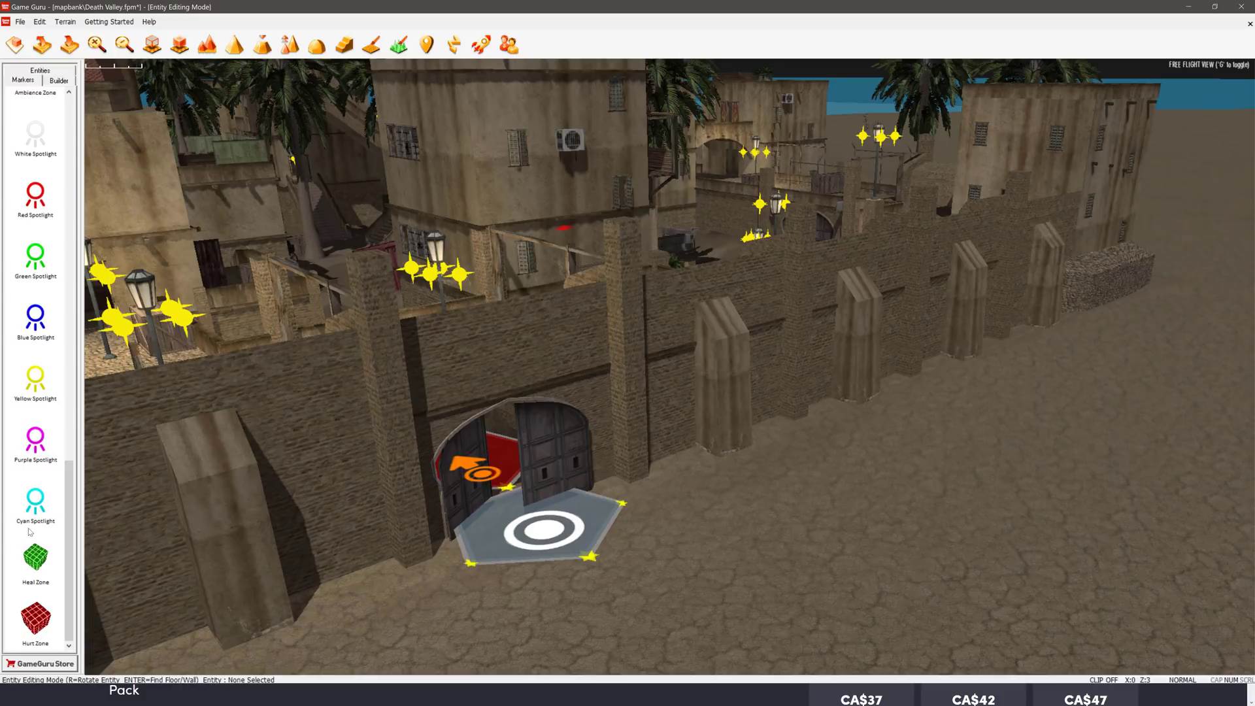
scroll(26, 543, up, 6)
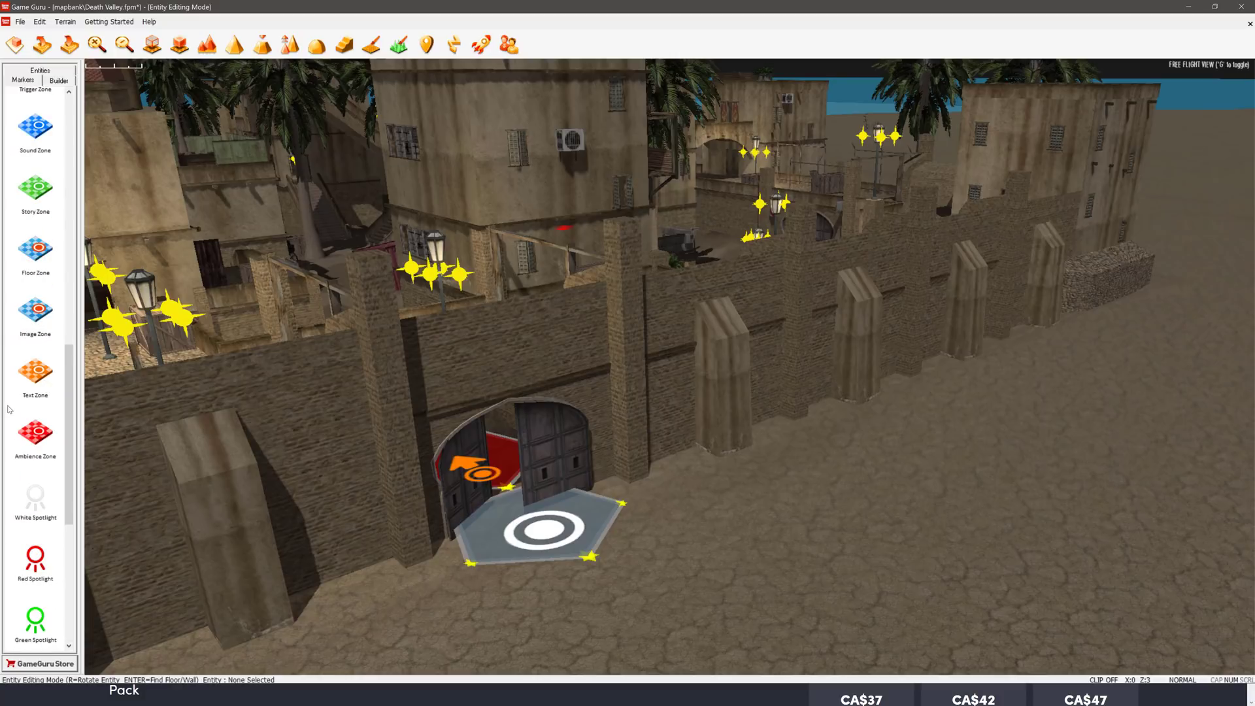
scroll(45, 294, up, 5)
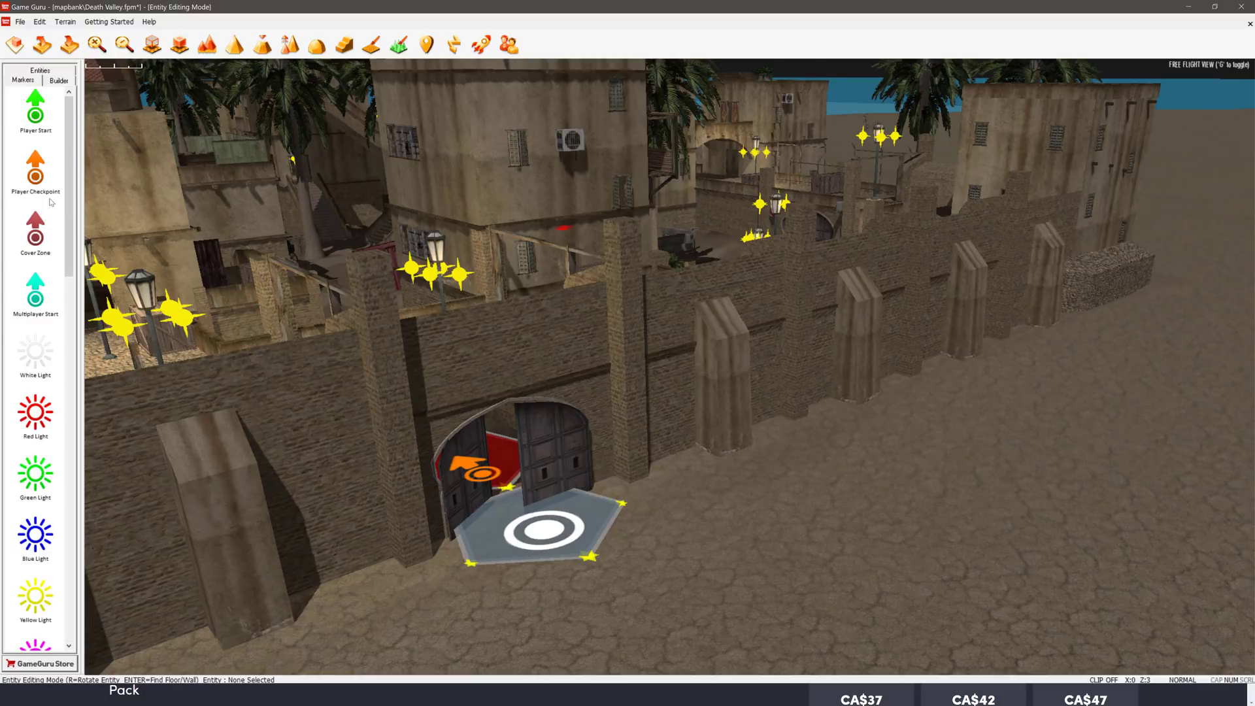
click(58, 80)
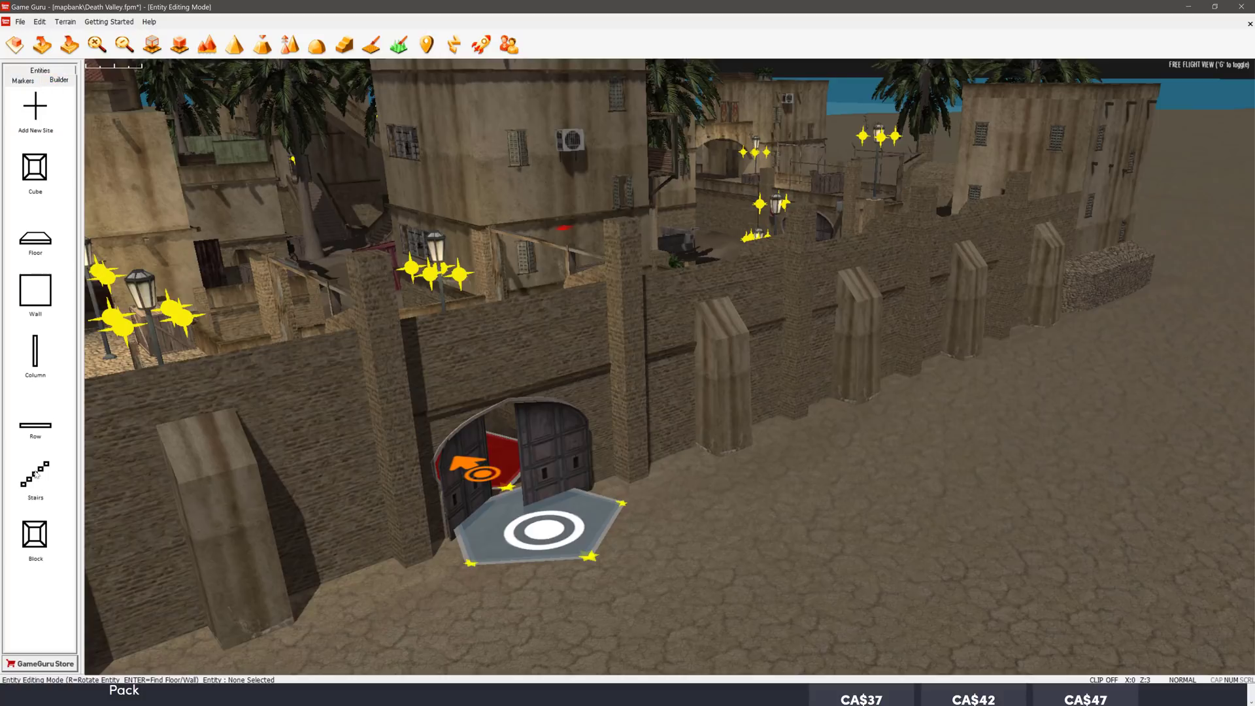
- Place a Dry Bush (Small) entity on the ground near the gate and face the wall
click(52, 70)
scroll(56, 283, down, 7)
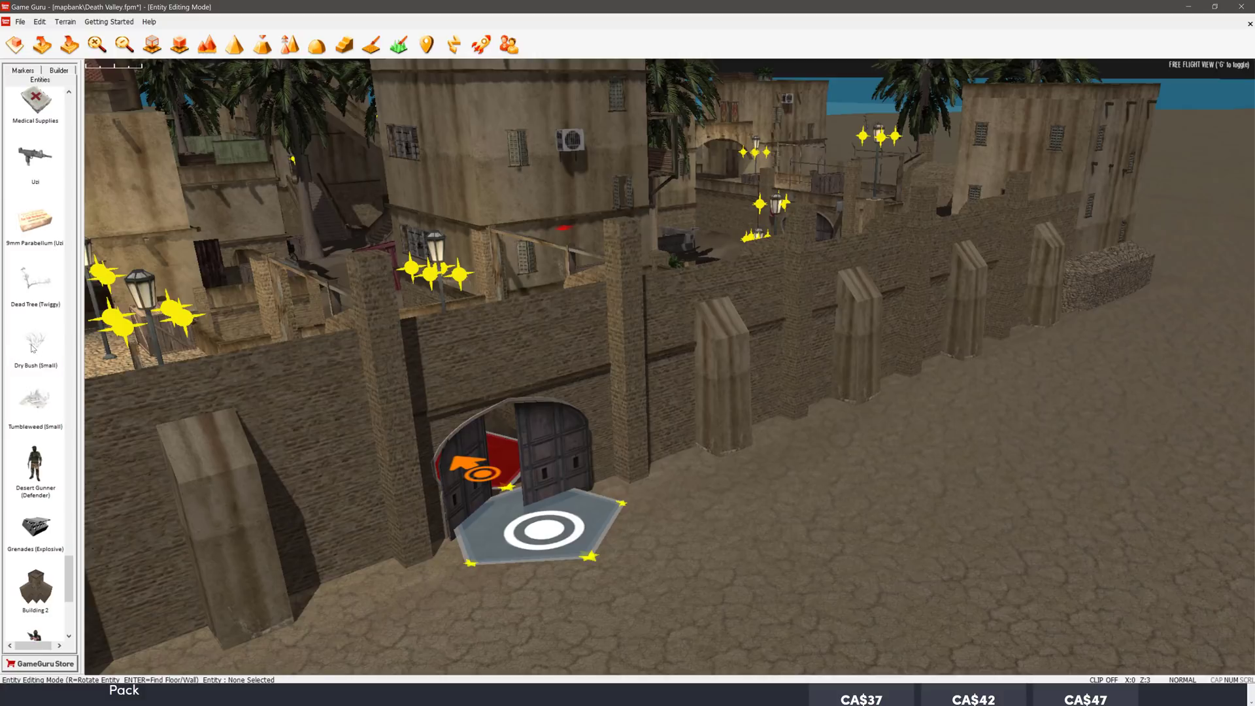
click(34, 340)
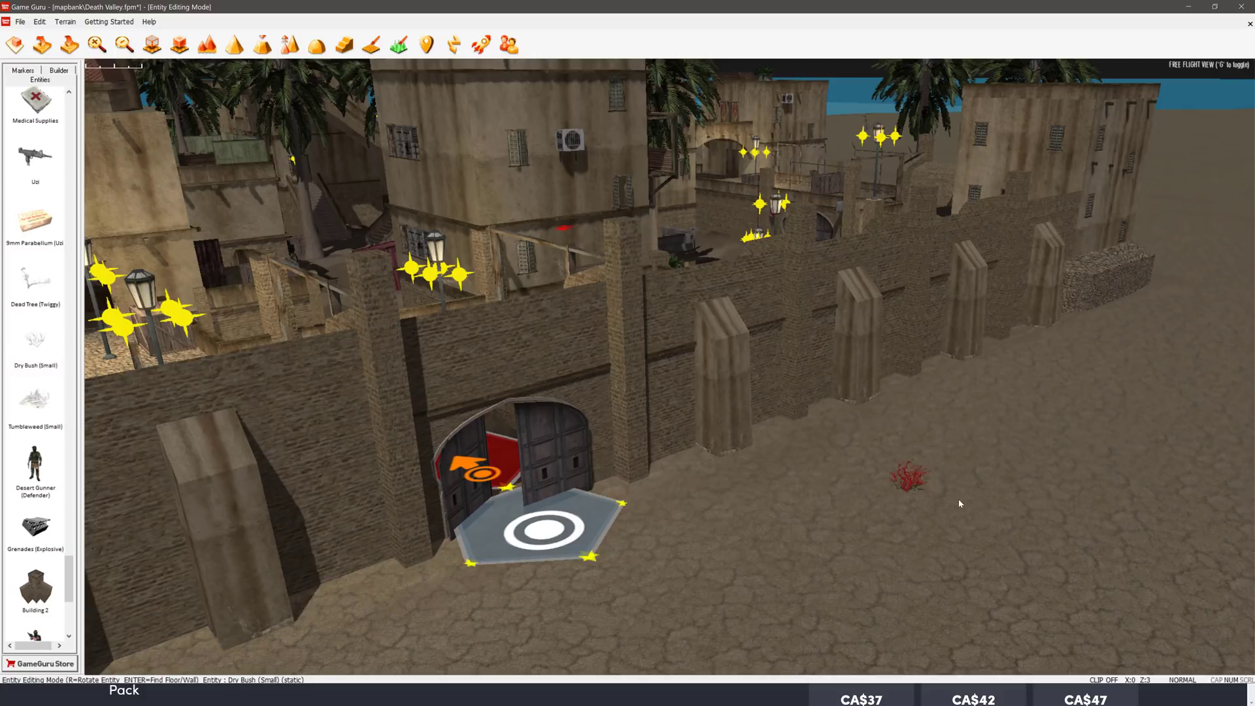
click(936, 489)
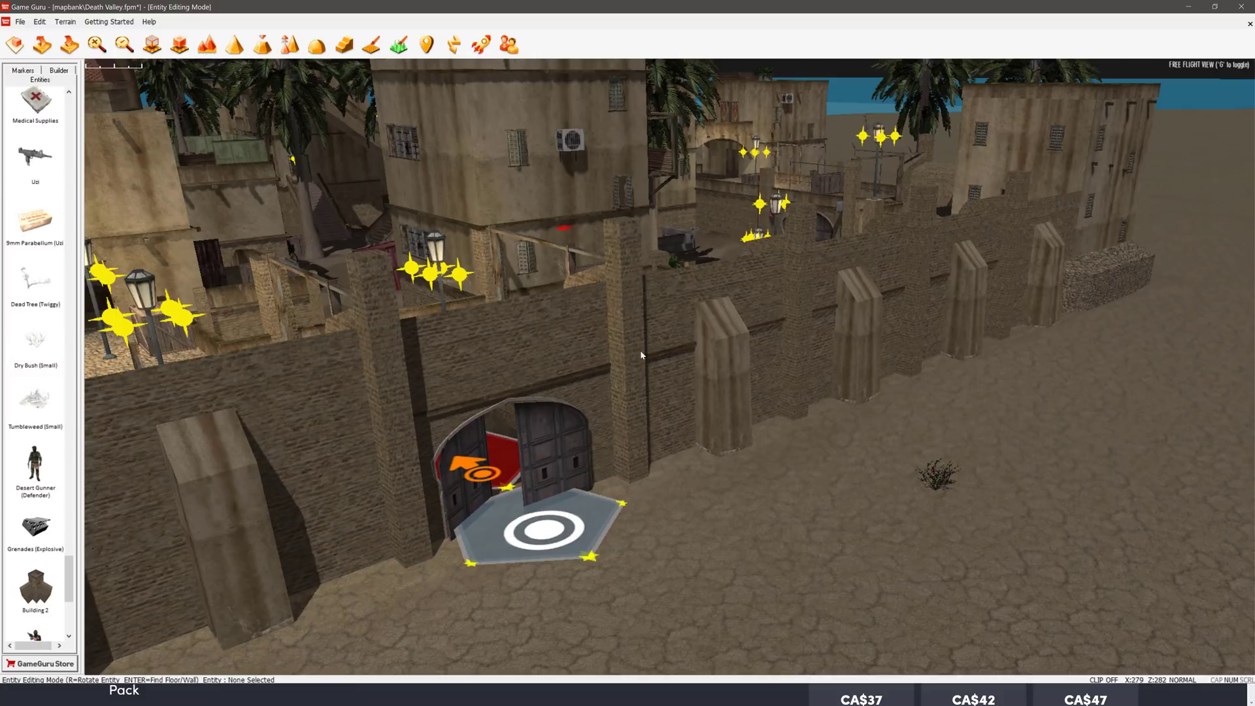
right_drag(809, 333, 706, 327)
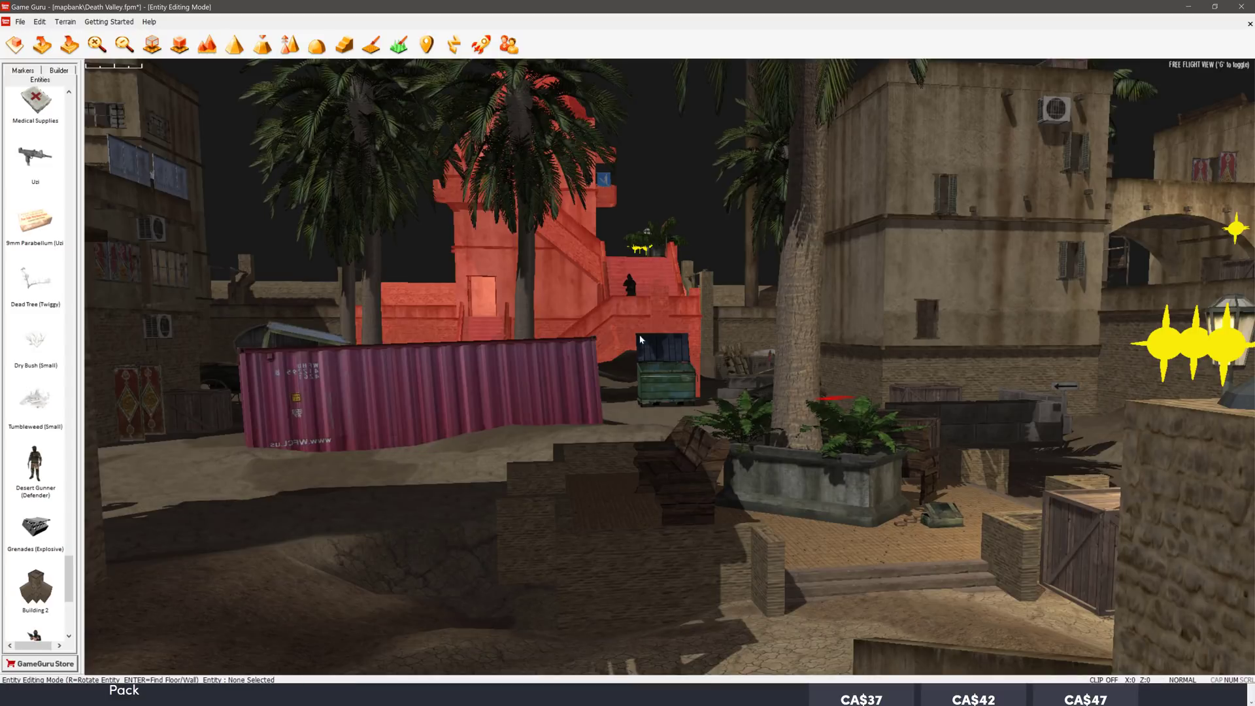
- Switch to the AppGameKit editor and scroll through the Space Invasion Game's main.agc
key(alt+Tab)
key(Tab)
key(Tab)
key(Tab)
key(Tab)
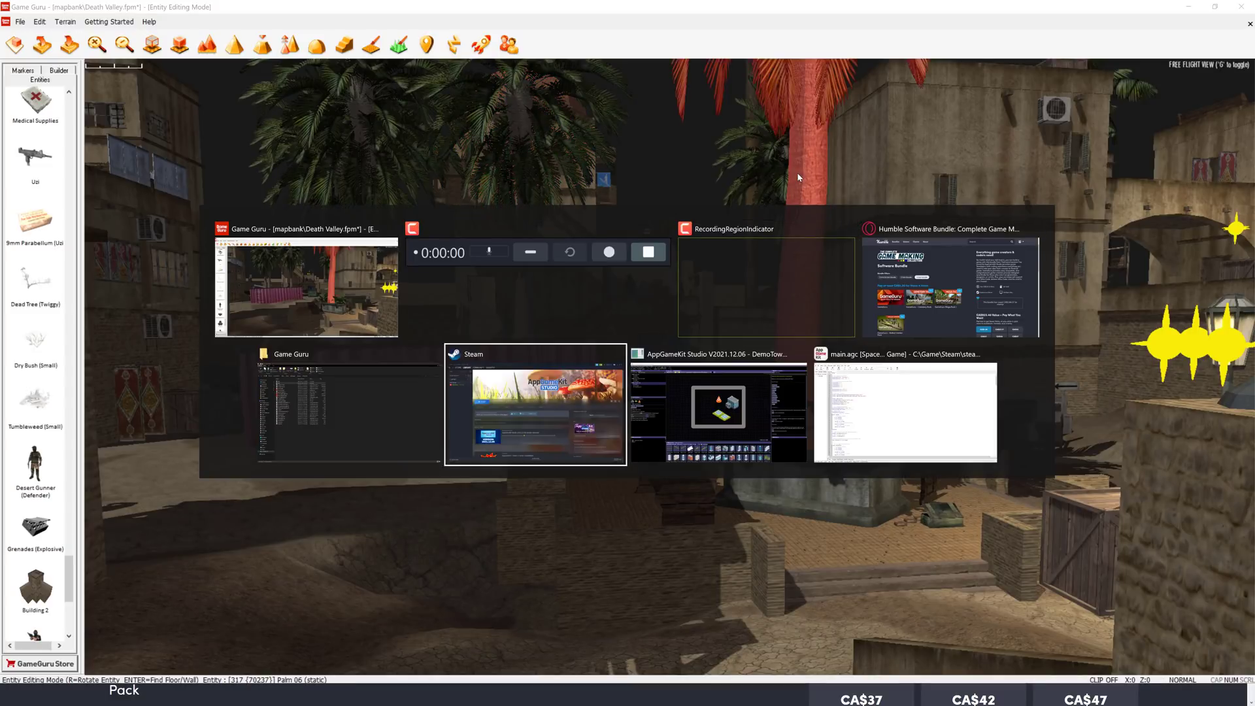
key(Tab)
key(Tab)
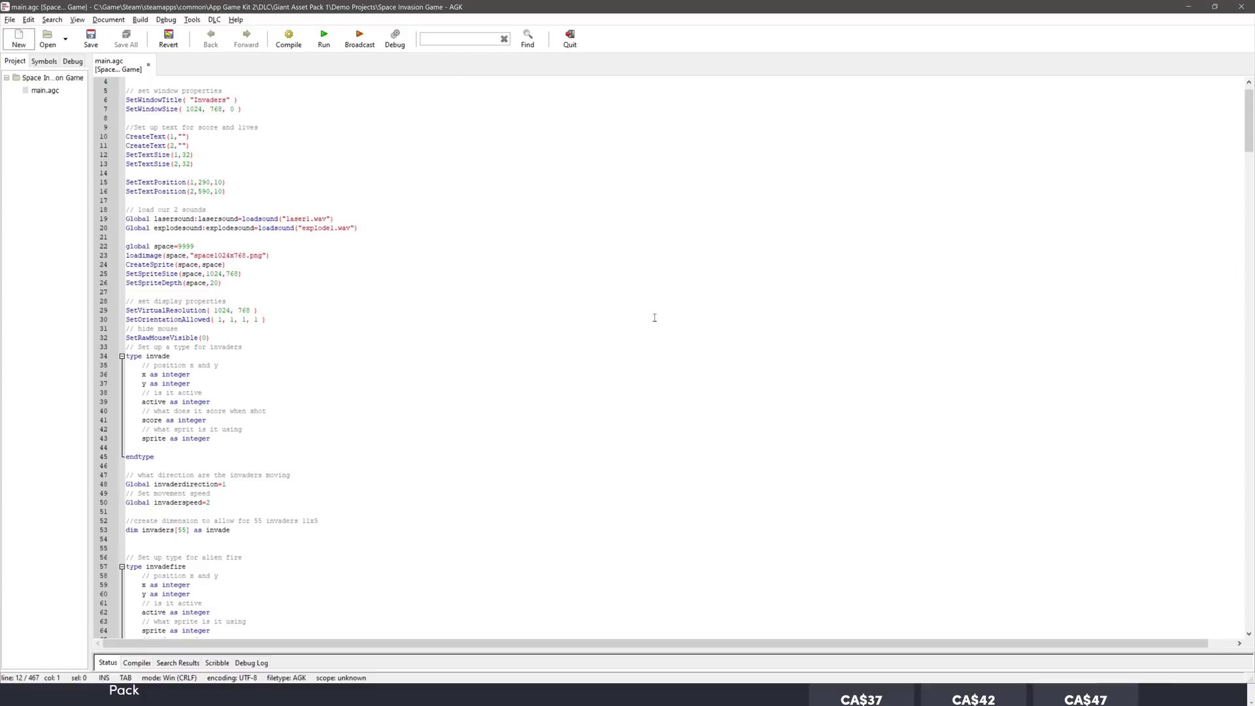
ctrl+scroll(655, 318, up, 5)
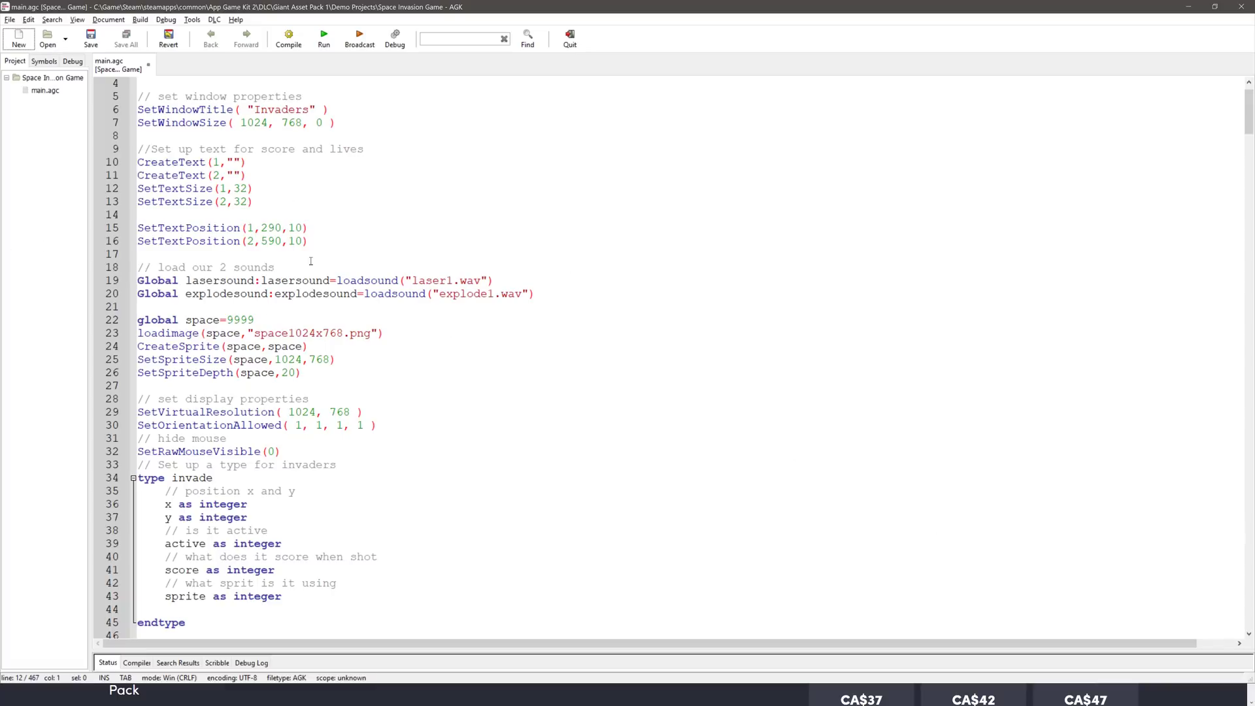
scroll(311, 261, down, 20)
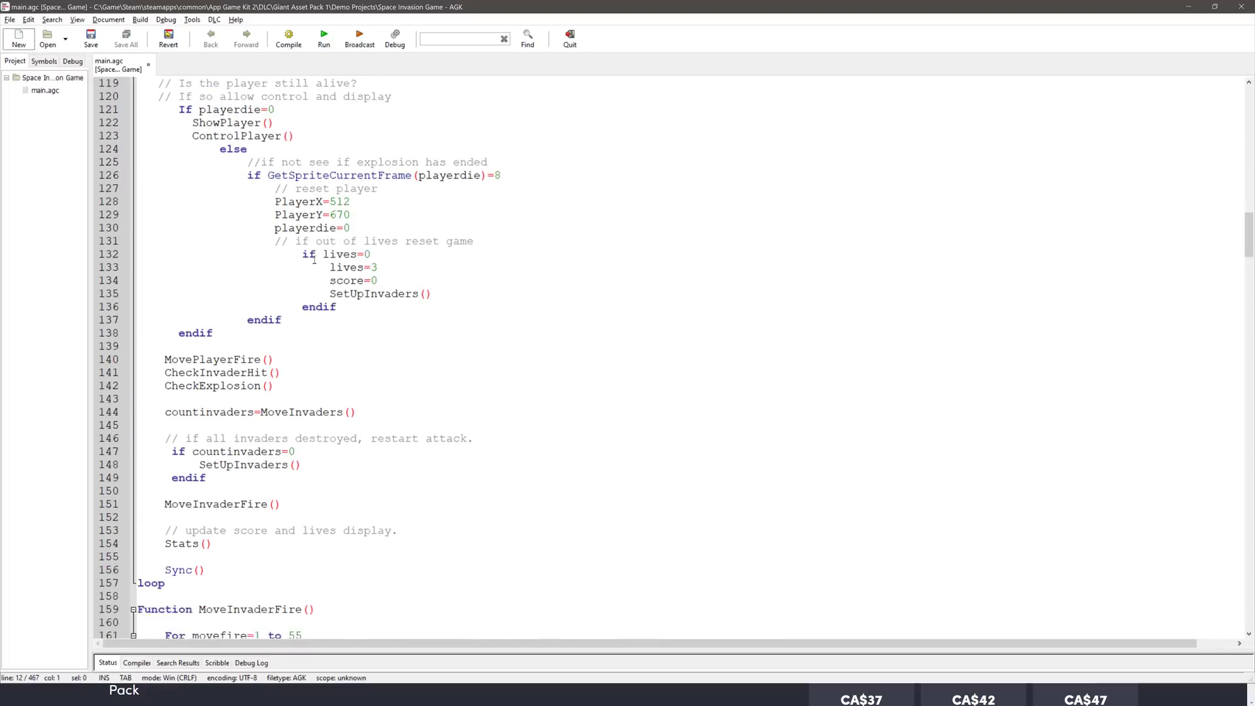
scroll(314, 260, down, 20)
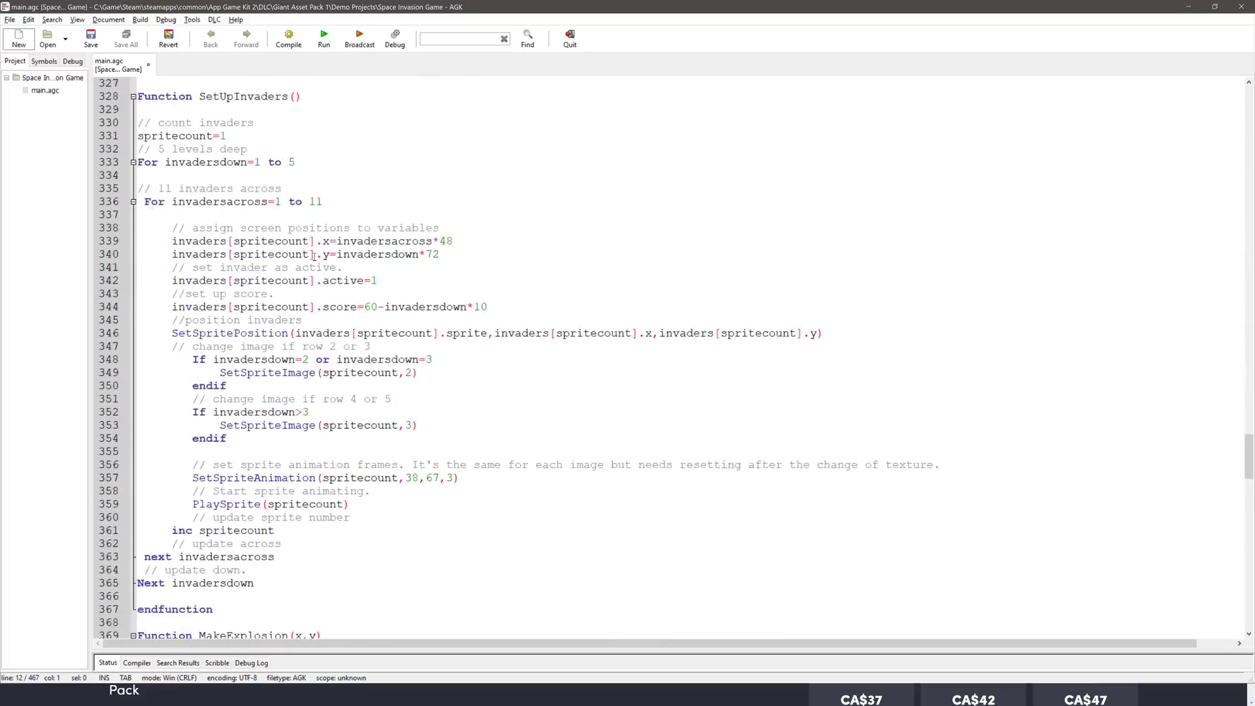
scroll(312, 257, down, 20)
scroll(320, 268, up, 20)
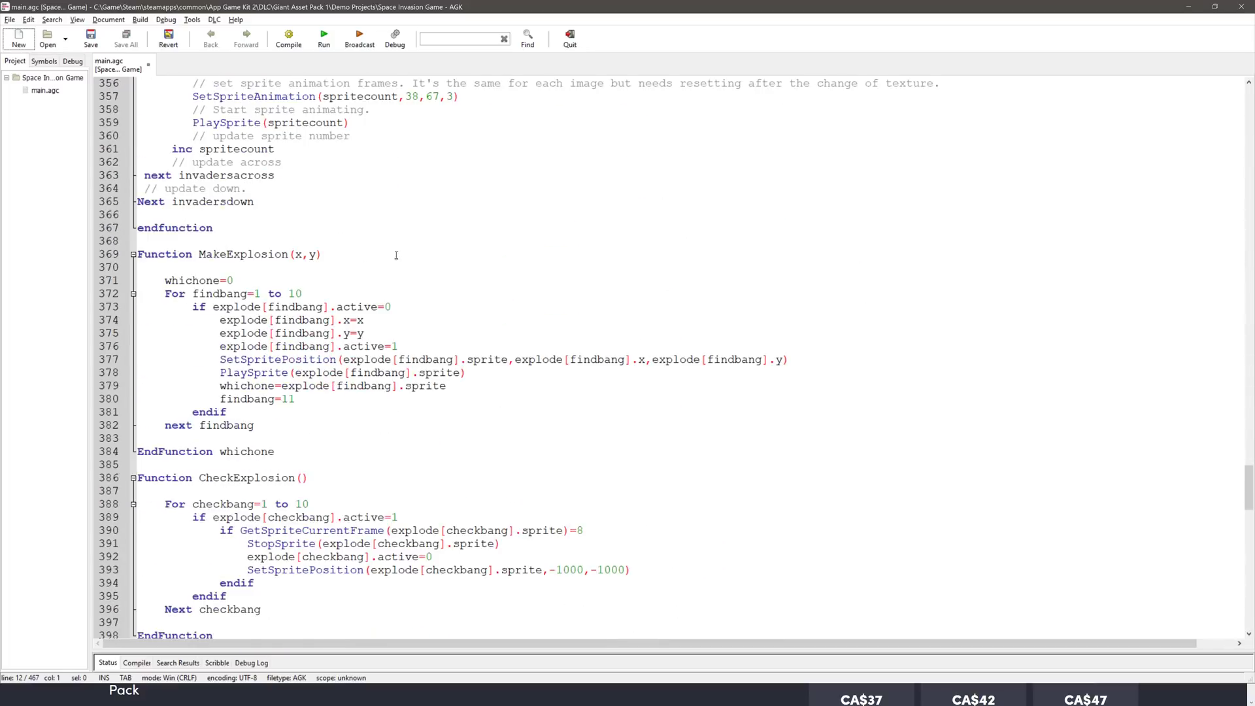
scroll(396, 255, up, 20)
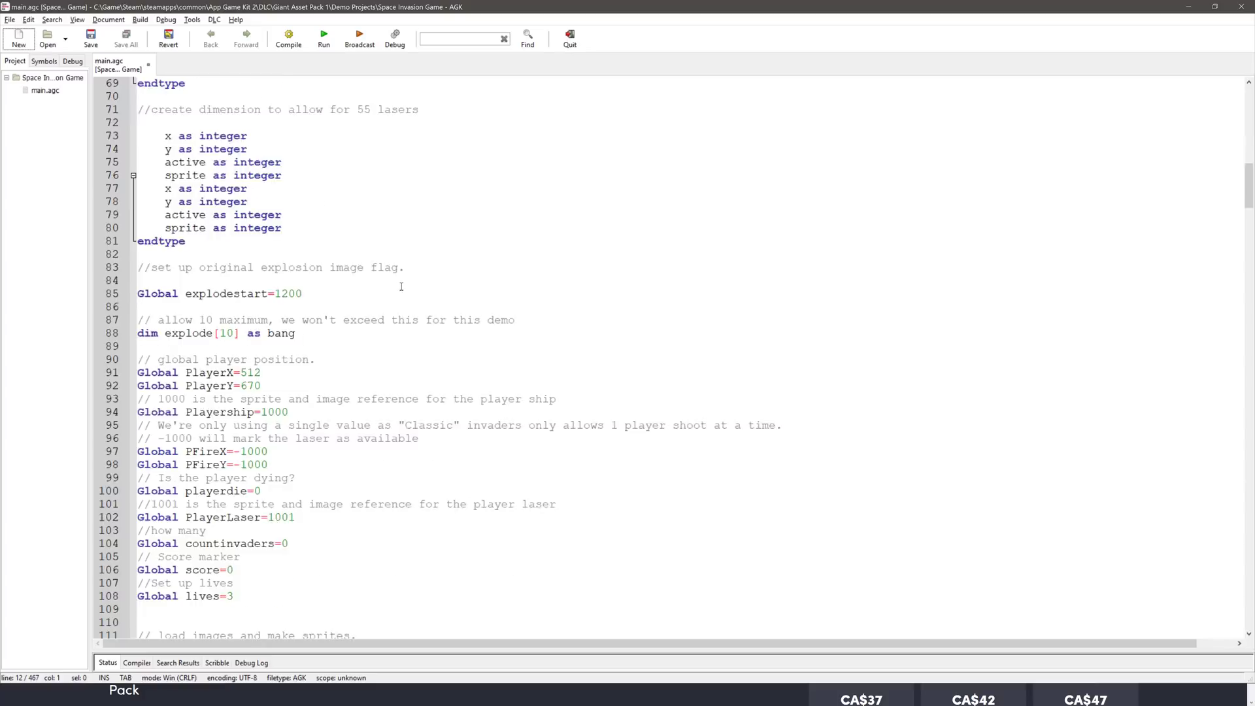
scroll(400, 284, up, 20)
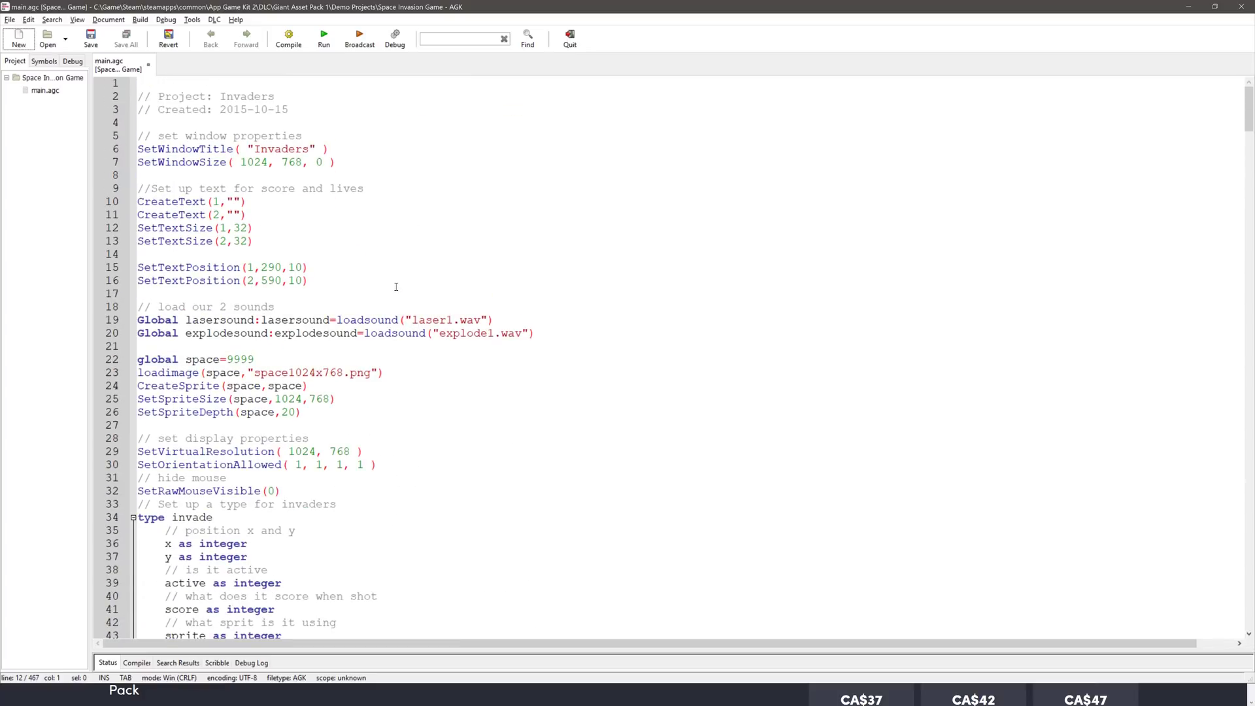
- Point out the CreateSprite line and highlight every use of the space variable
drag(227, 399, 137, 385)
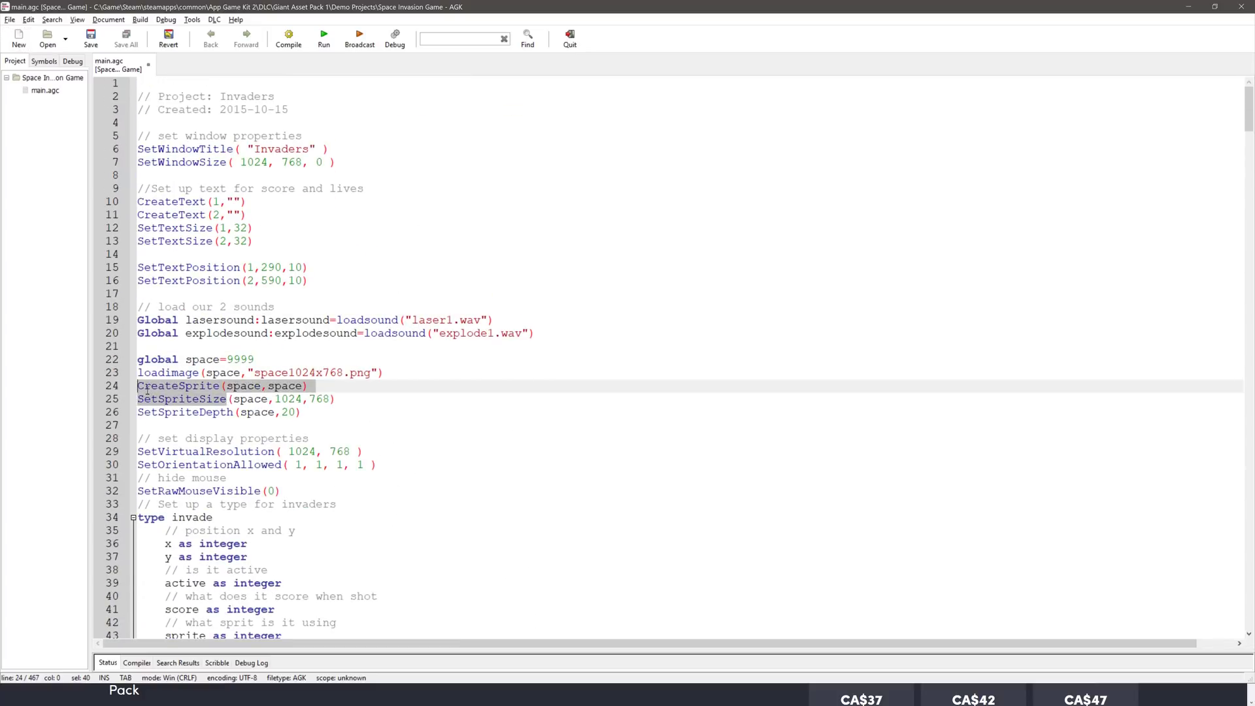
click(227, 385)
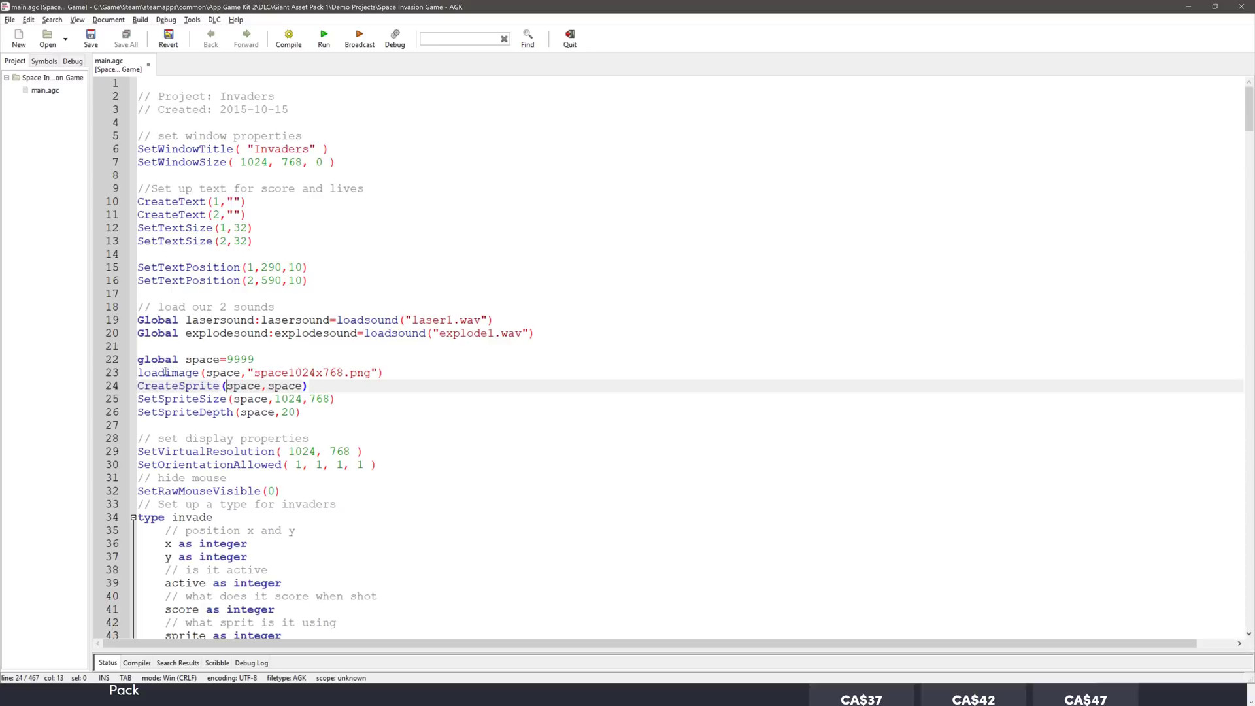
double_click(218, 373)
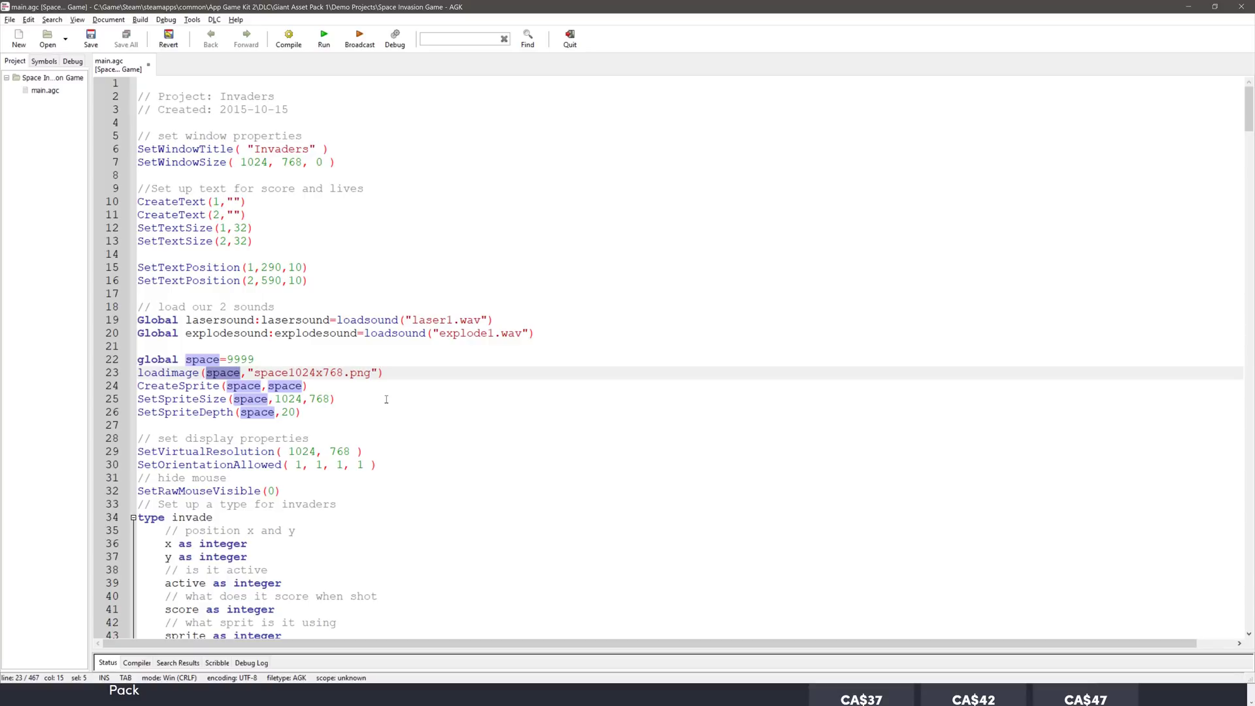
click(589, 424)
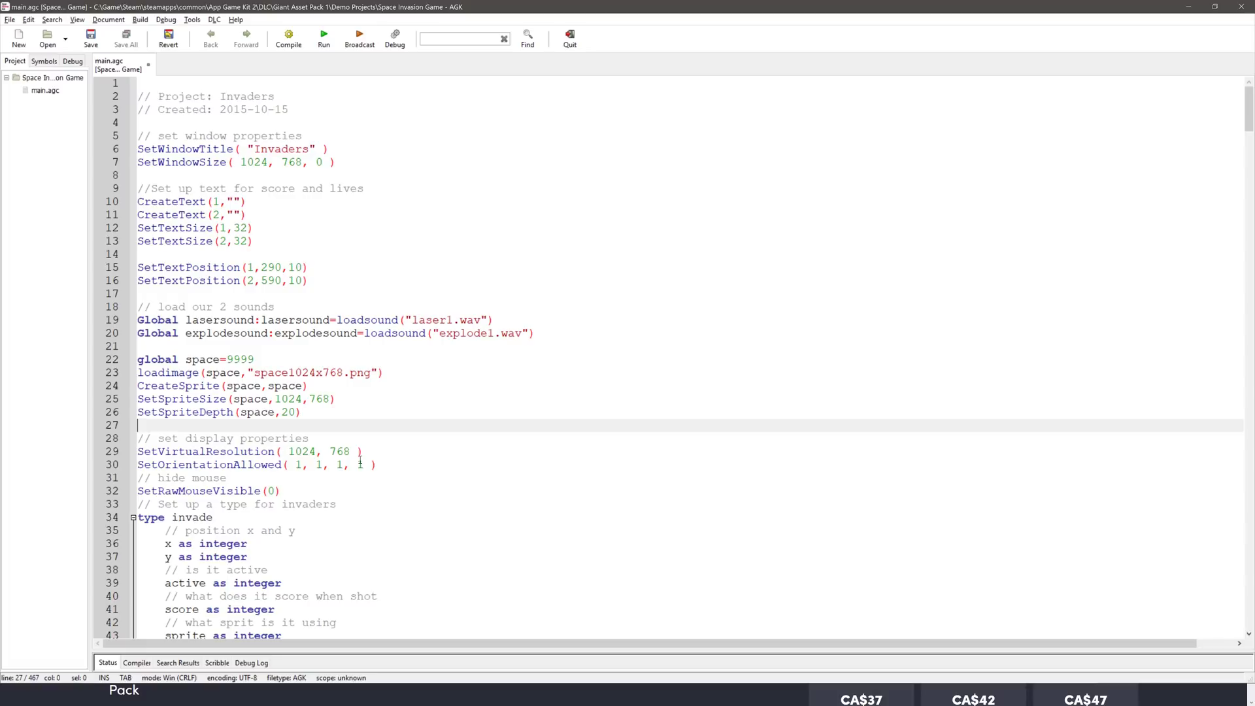
- Run the Invaders demo, shoot an invader, then quit the game with Escape
click(325, 37)
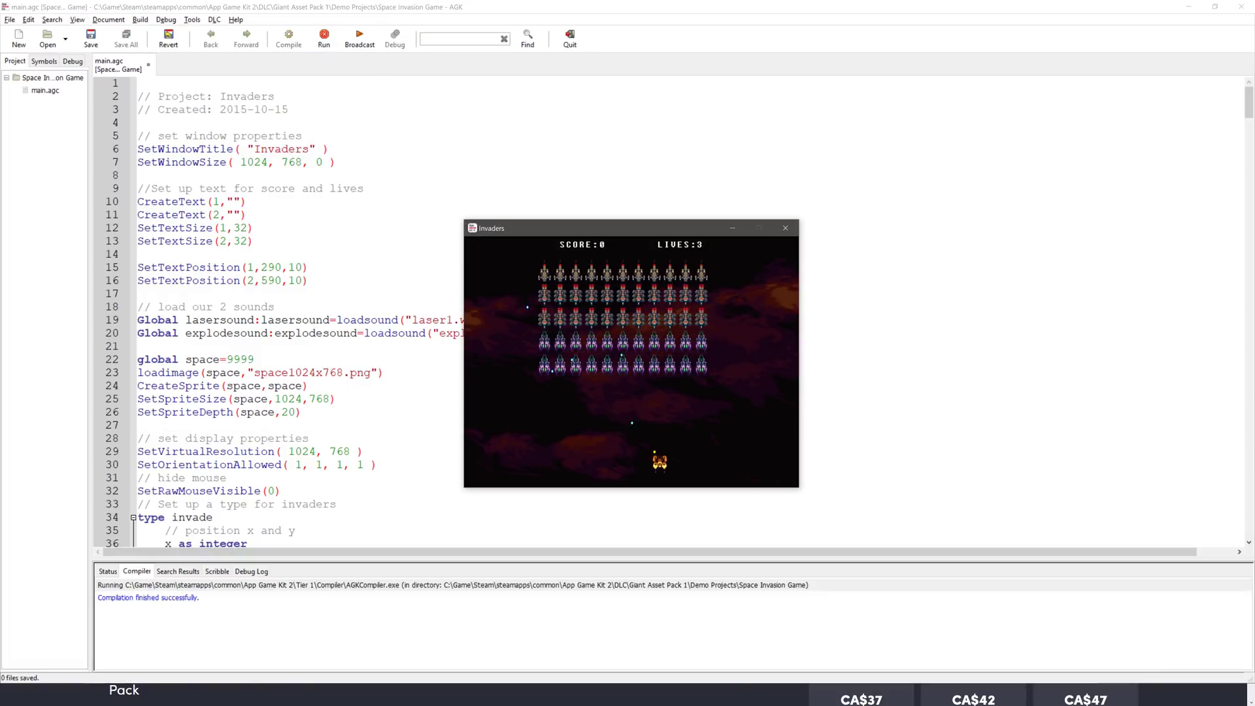
key(space)
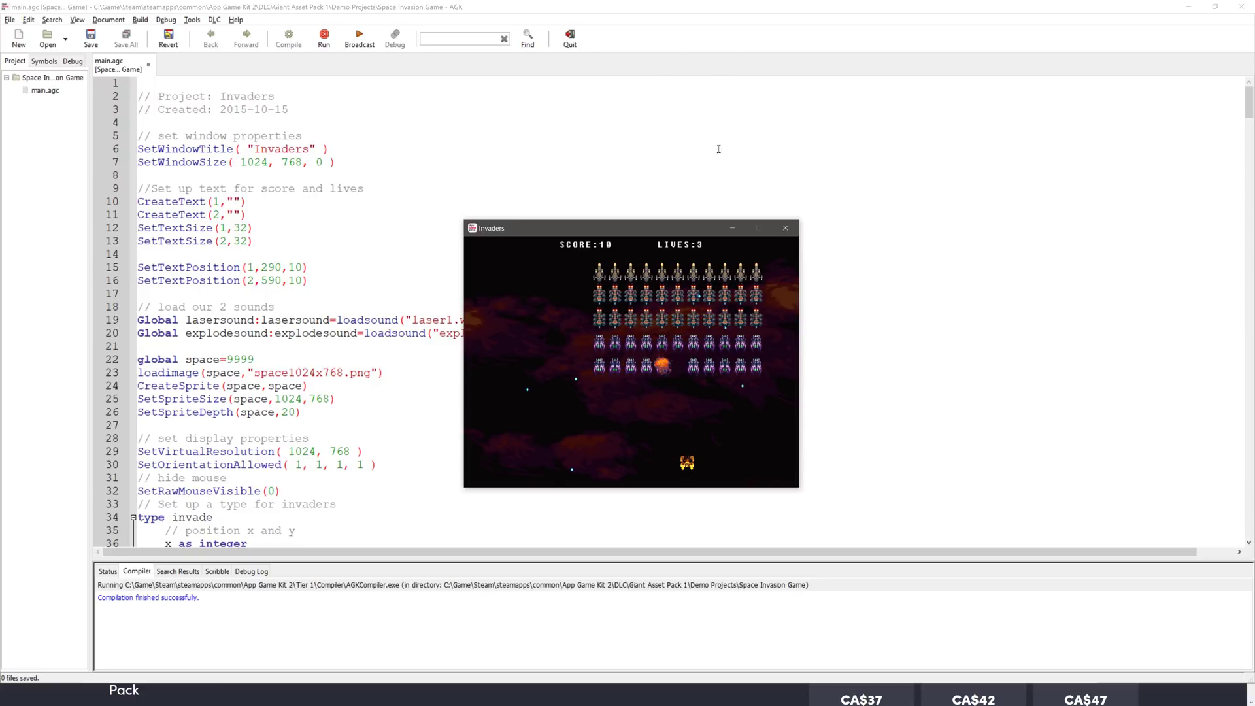
key(Escape)
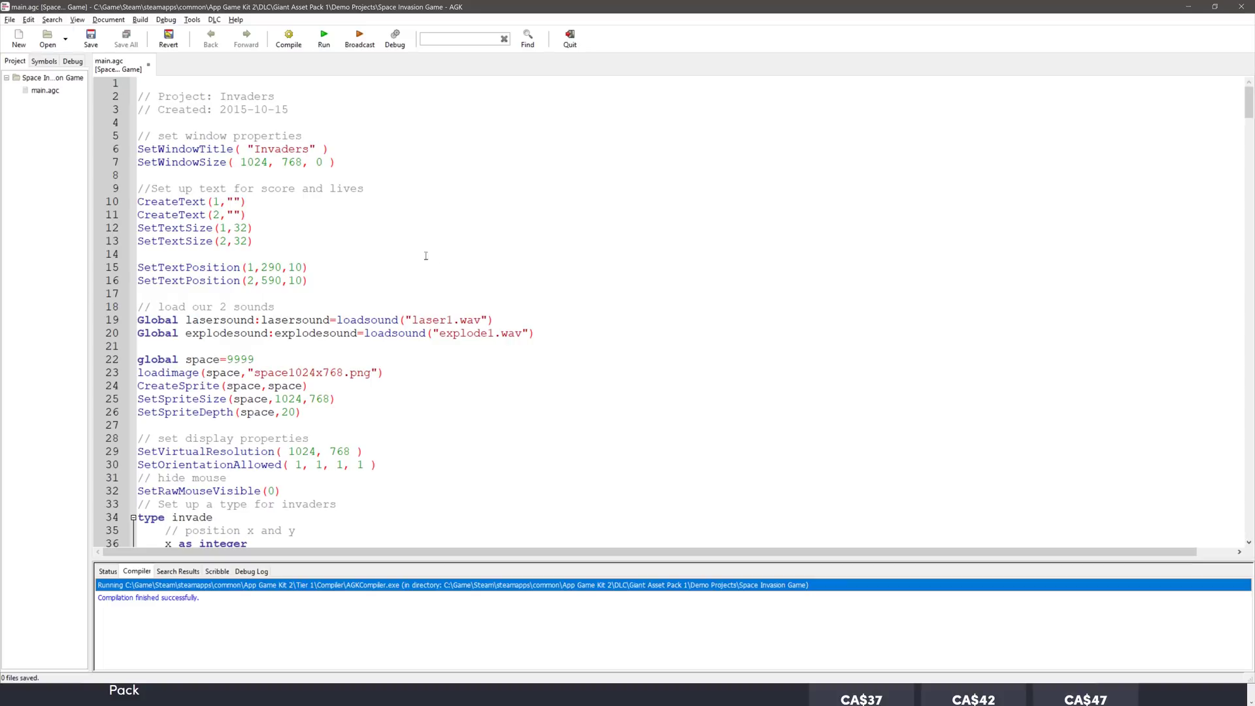
- Switch to AppGameKit Studio and open the DemoTown project's main.agc script
key(alt+Tab)
key(Tab)
key(Tab)
key(Tab)
key(Tab)
key(Tab)
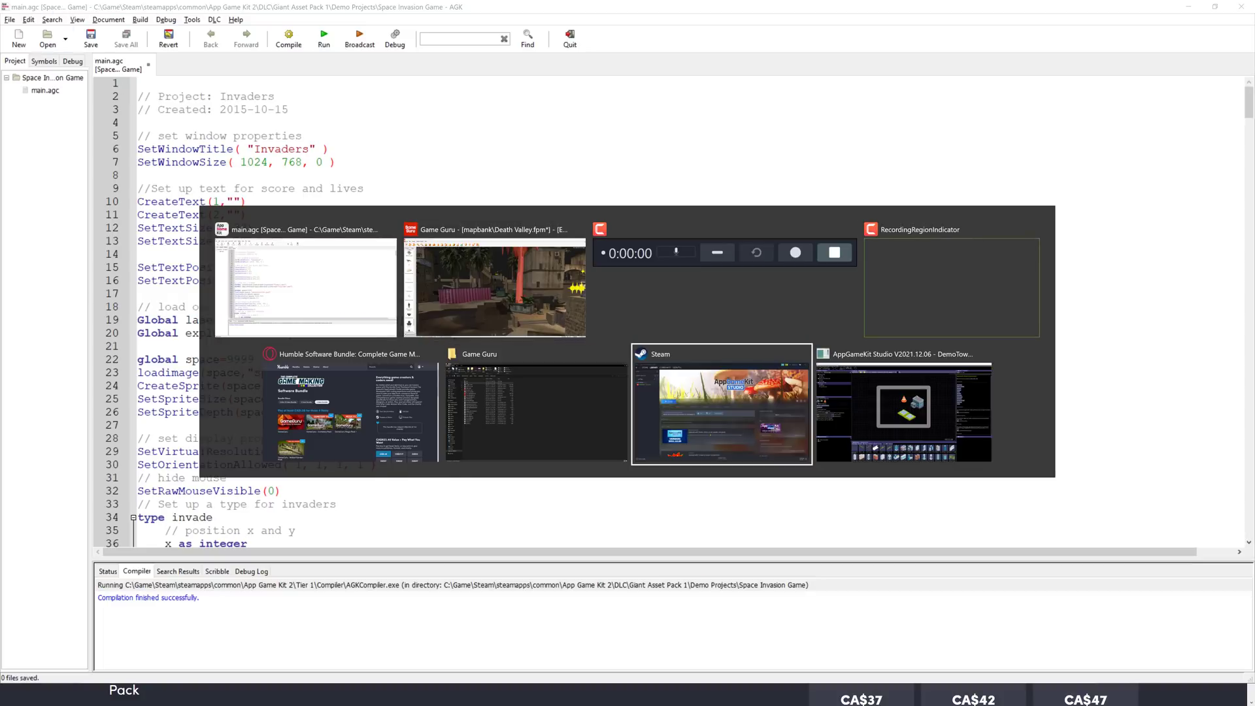
key(alt+Tab)
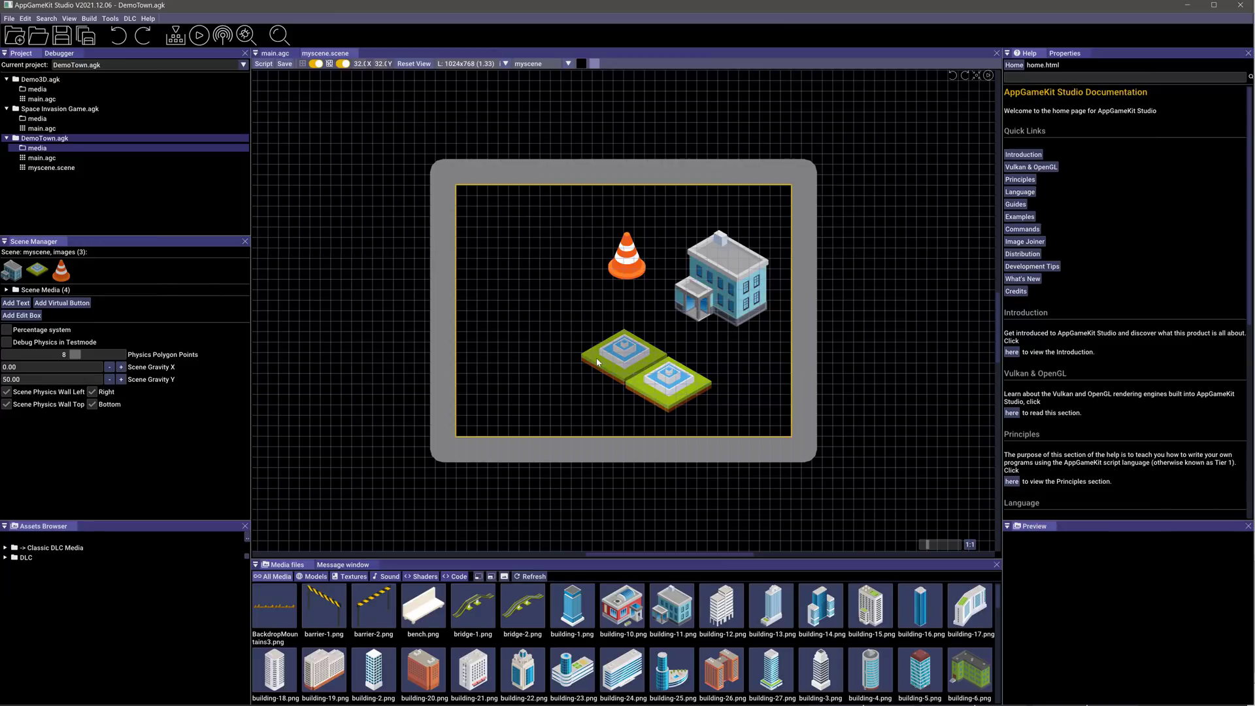
drag(39, 157, 38, 162)
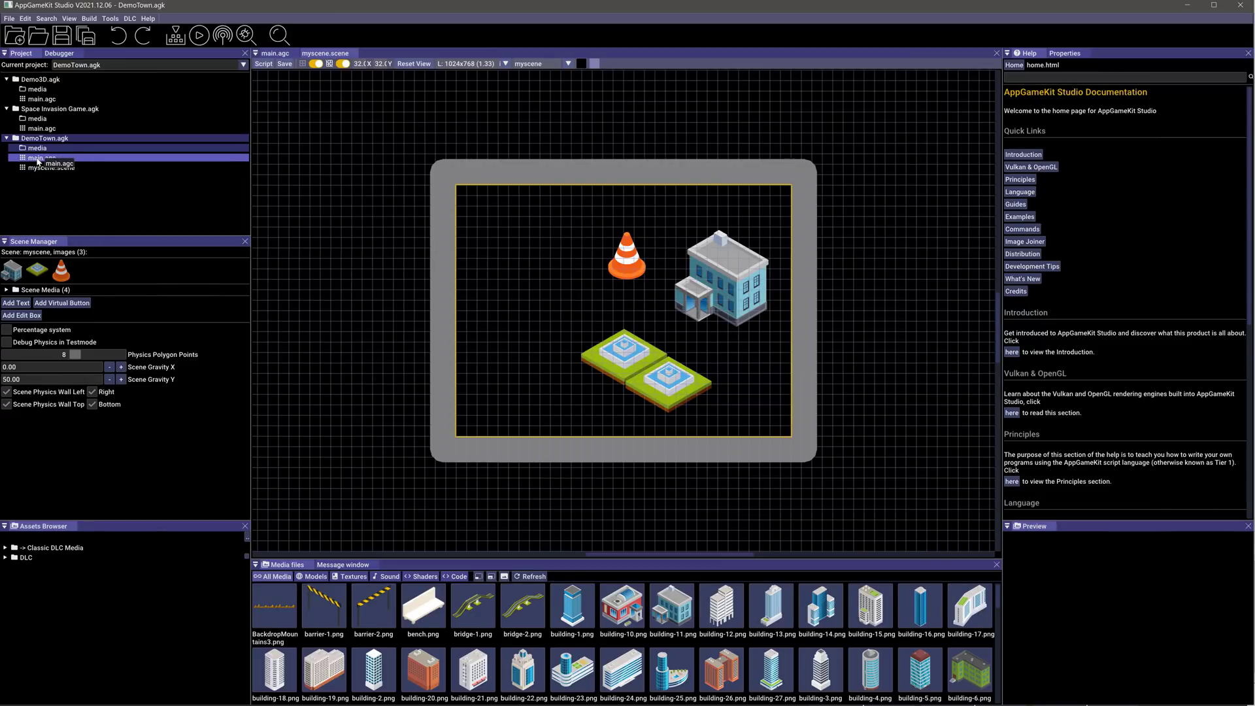
double_click(38, 161)
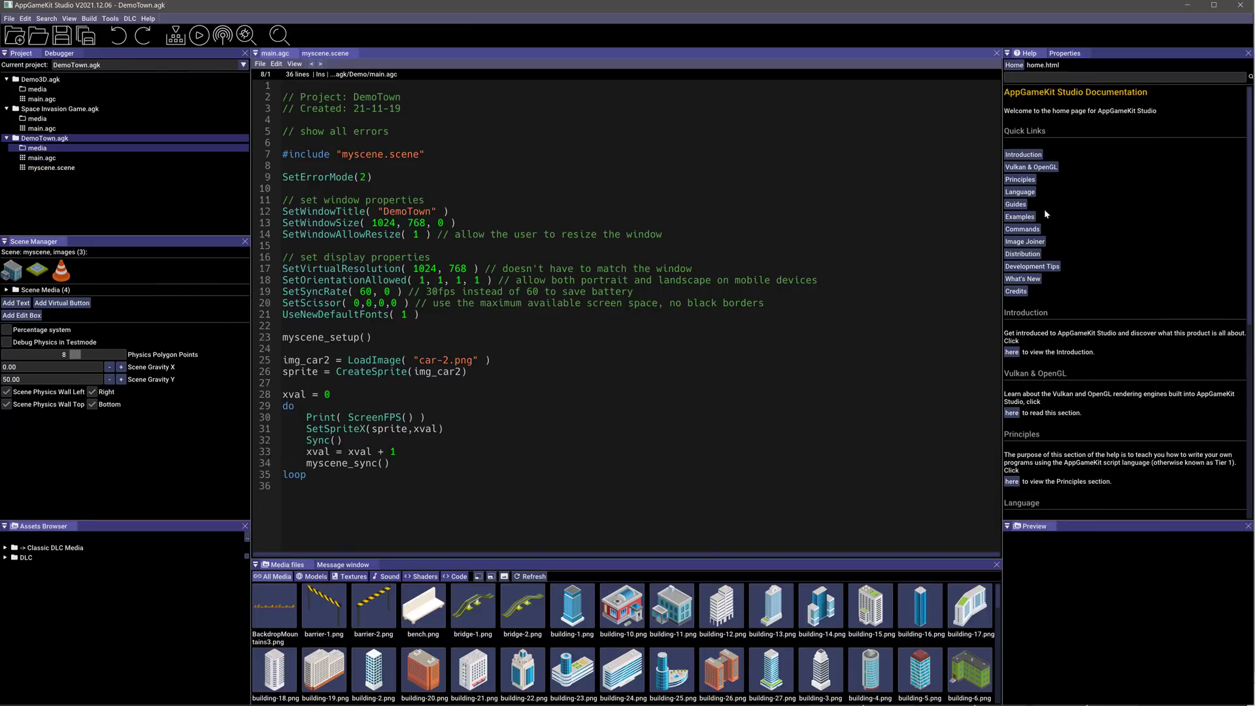
- Read the GetSpriteOffsetX help under Sprite commands, then return to the scene canvas
click(1023, 229)
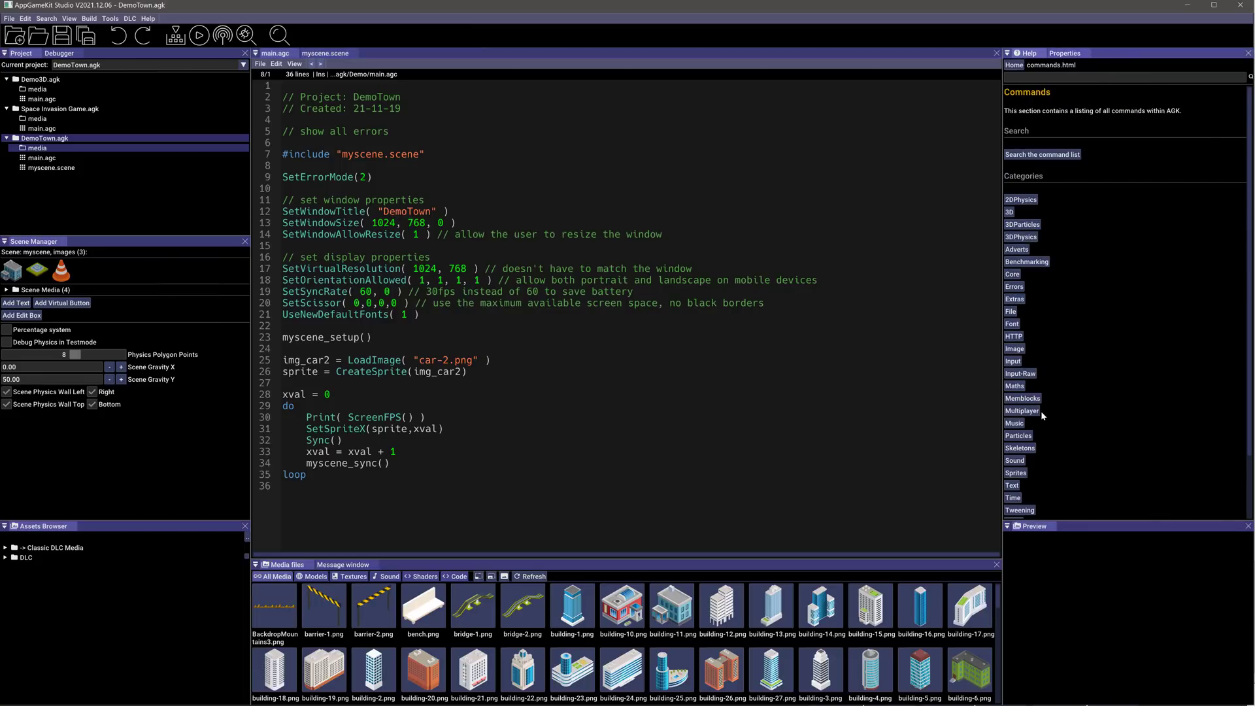
scroll(1040, 447, down, 1)
click(1016, 449)
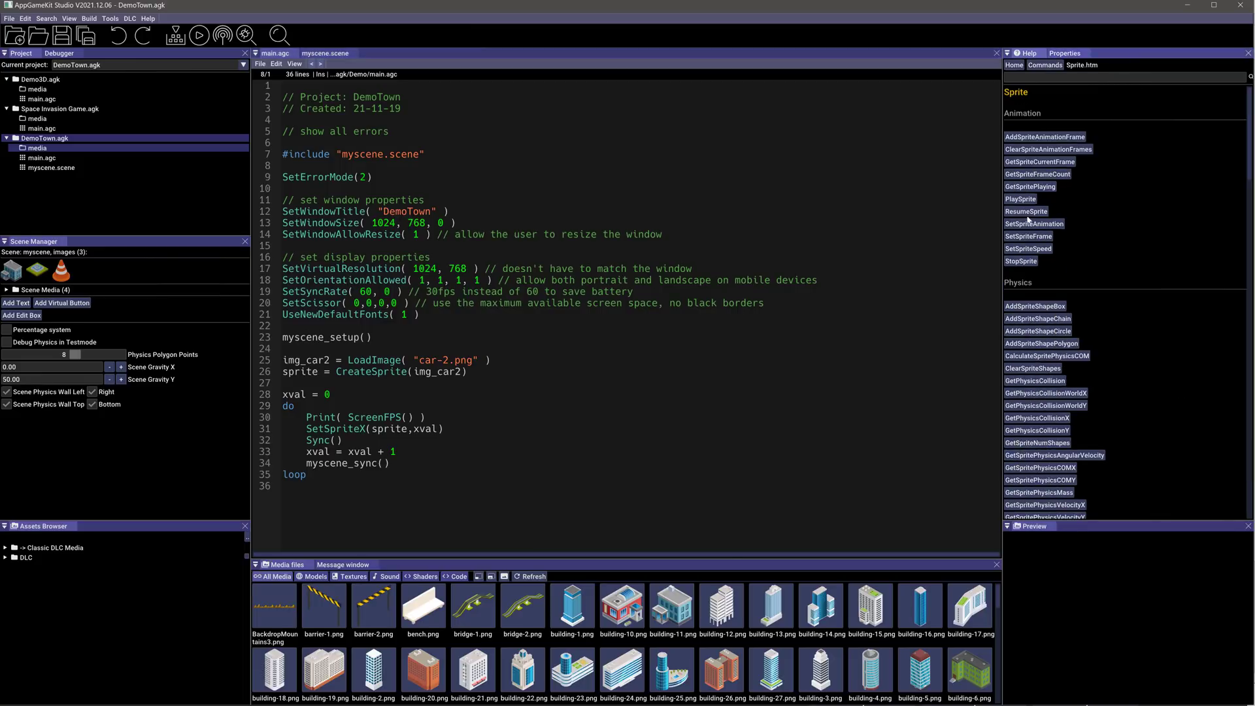
scroll(1059, 274, down, 10)
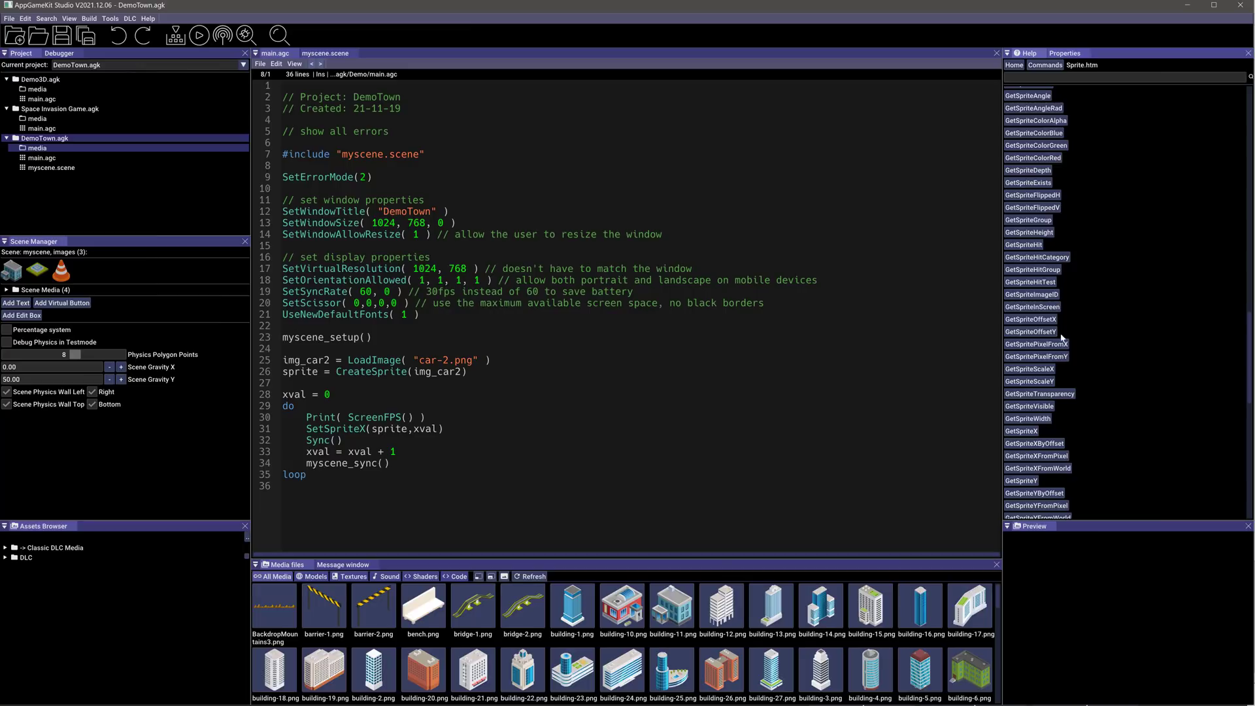
click(1045, 321)
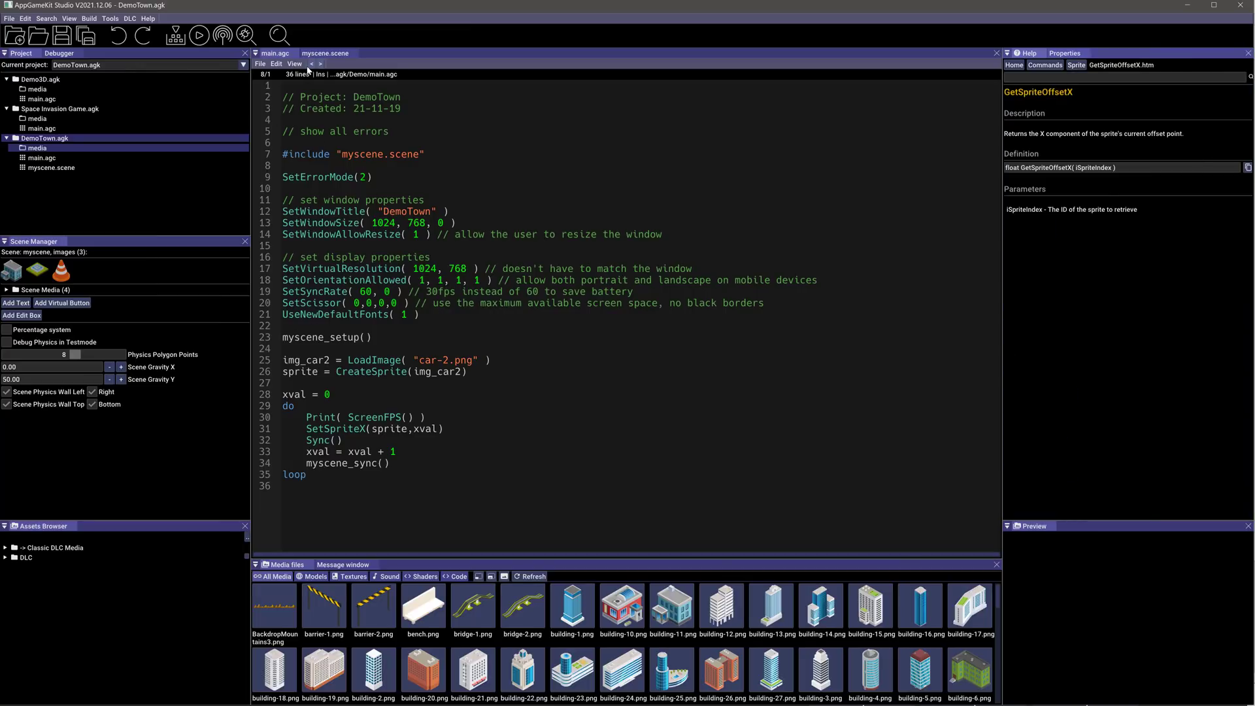
click(321, 54)
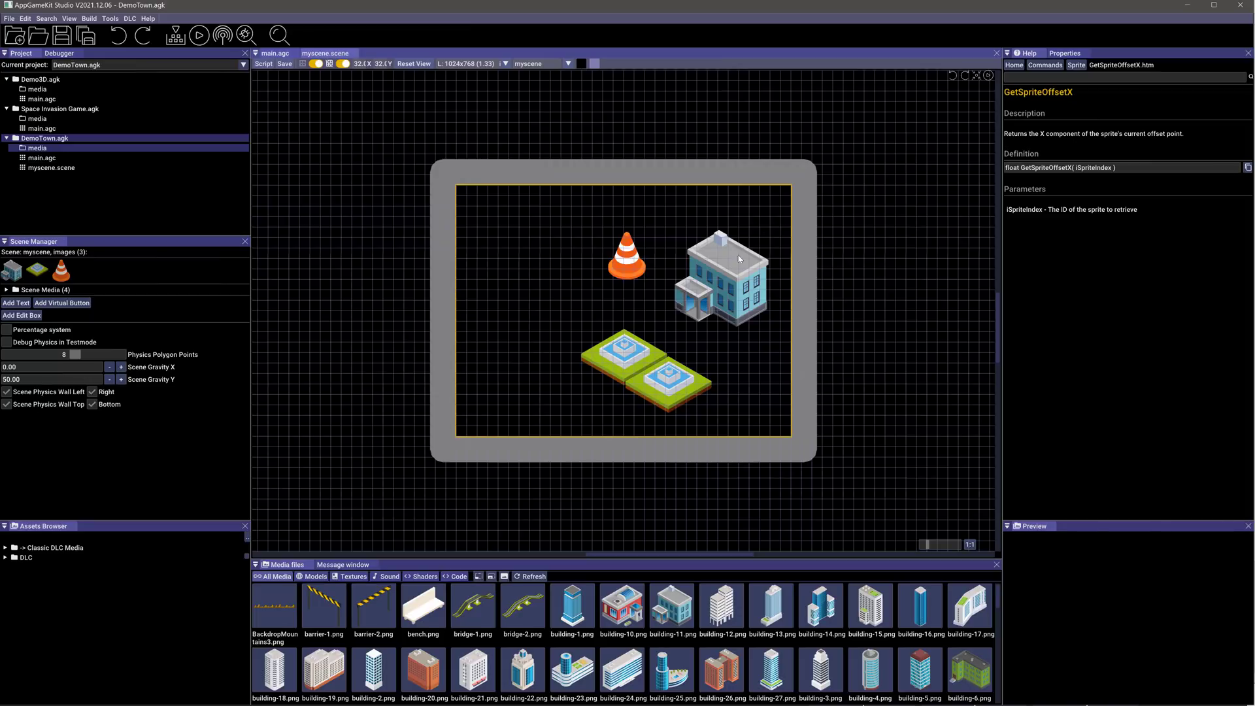
- Drop bench.png into the scene, widen it and move it left of the traffic cone
drag(423, 604, 521, 319)
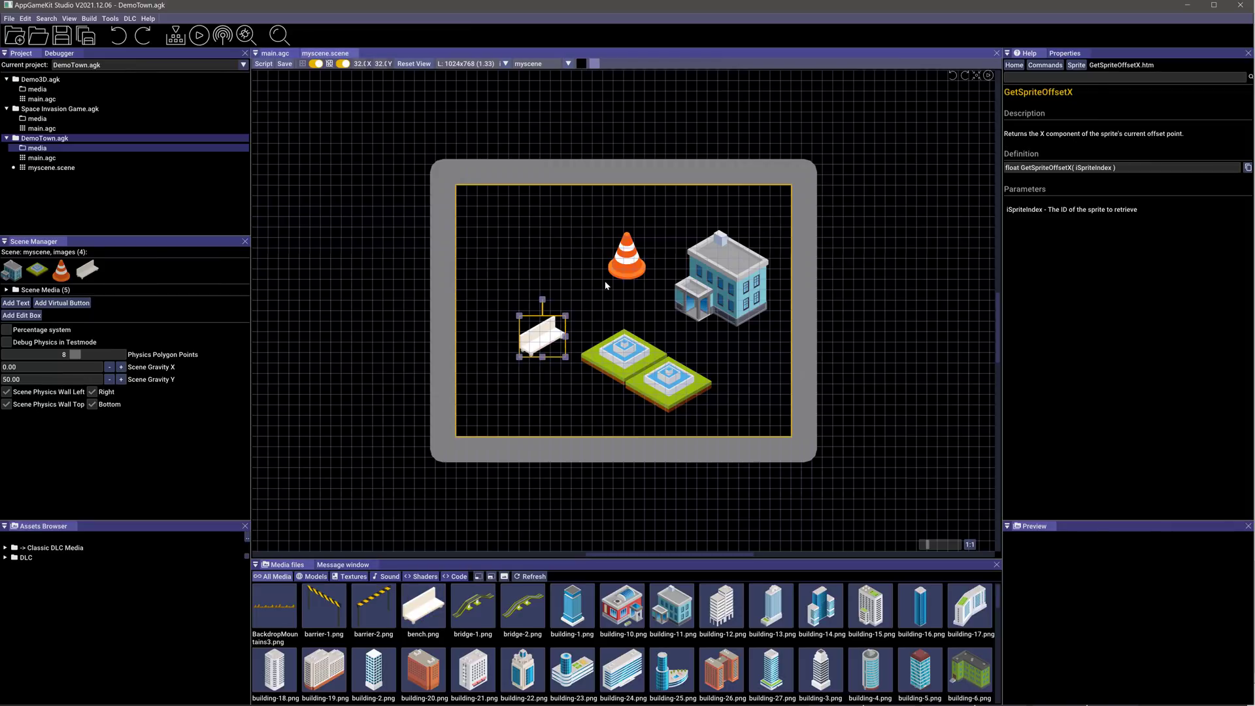
click(541, 332)
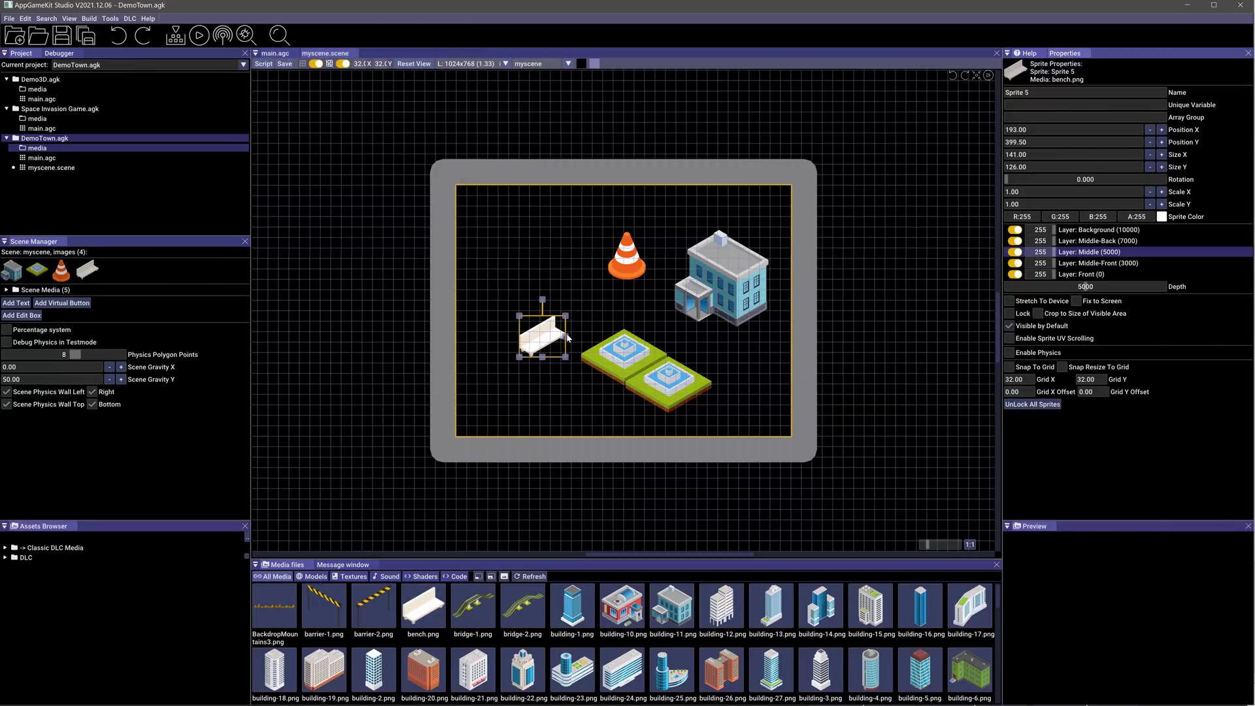
drag(567, 337, 528, 296)
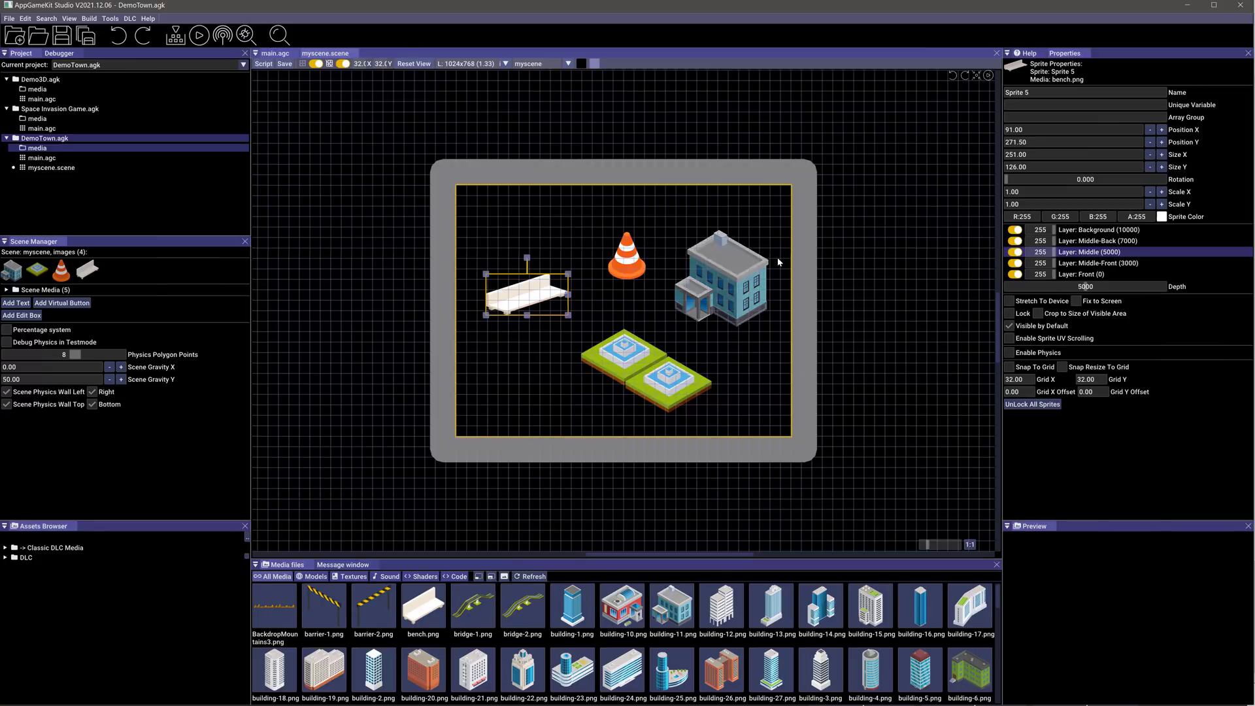
key(alt+Tab)
key(alt+Tab)
key(alt+Tab)
key(alt+Tab)
key(alt+Tab)
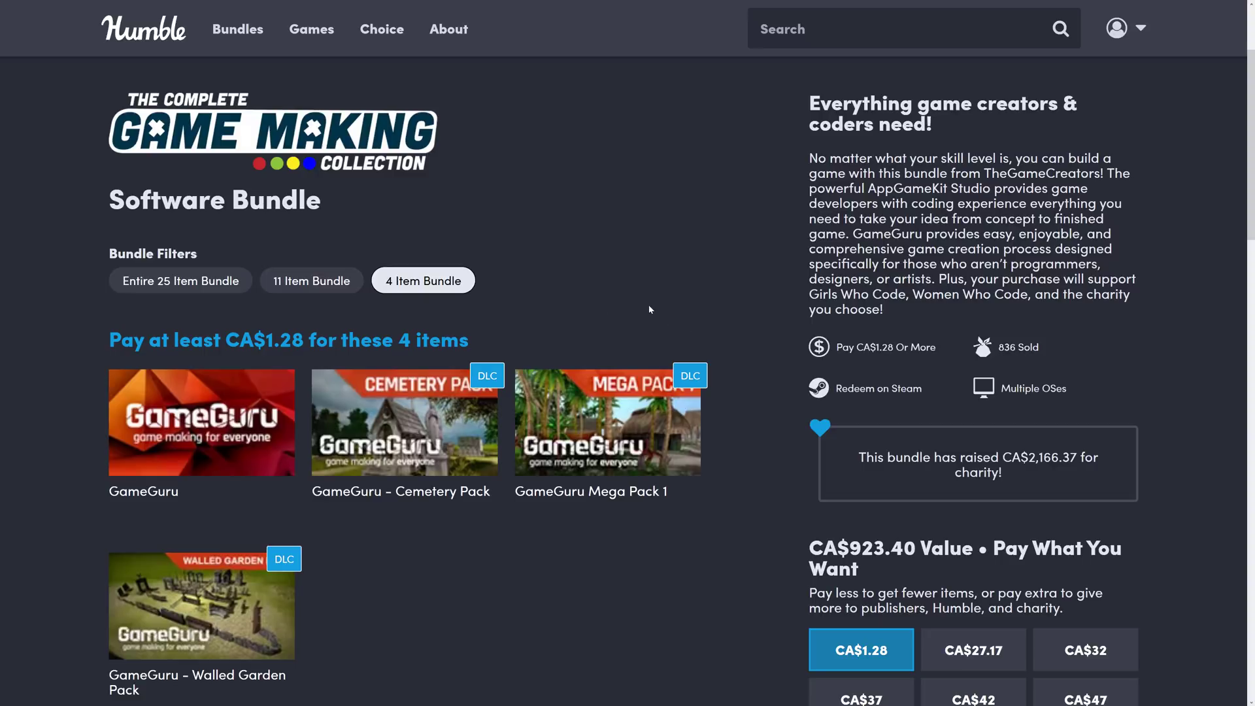
- Scroll the 4 Item Bundle tier to show GameGuru and its three DLC packs at CA$1.28
scroll(627, 285, down, 1)
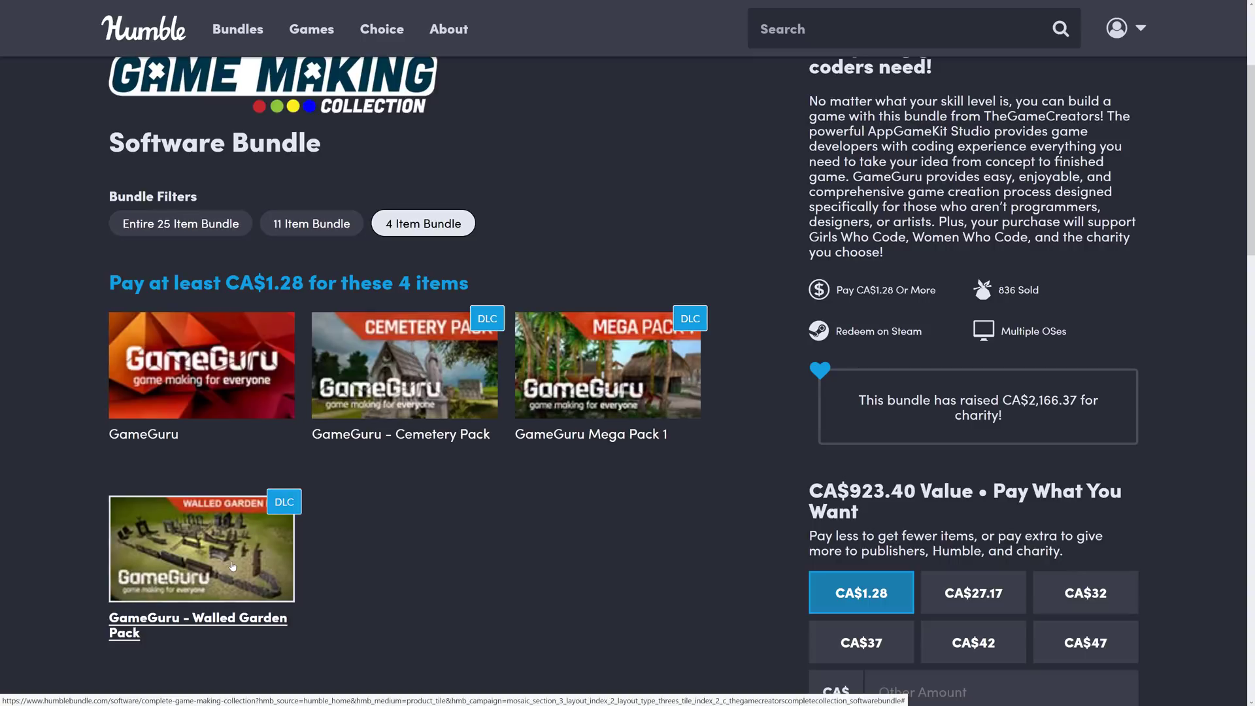
- Switch to File Explorer and open GameGuru's Files > entitybank > Fantasy Pack folder
key(alt+Tab)
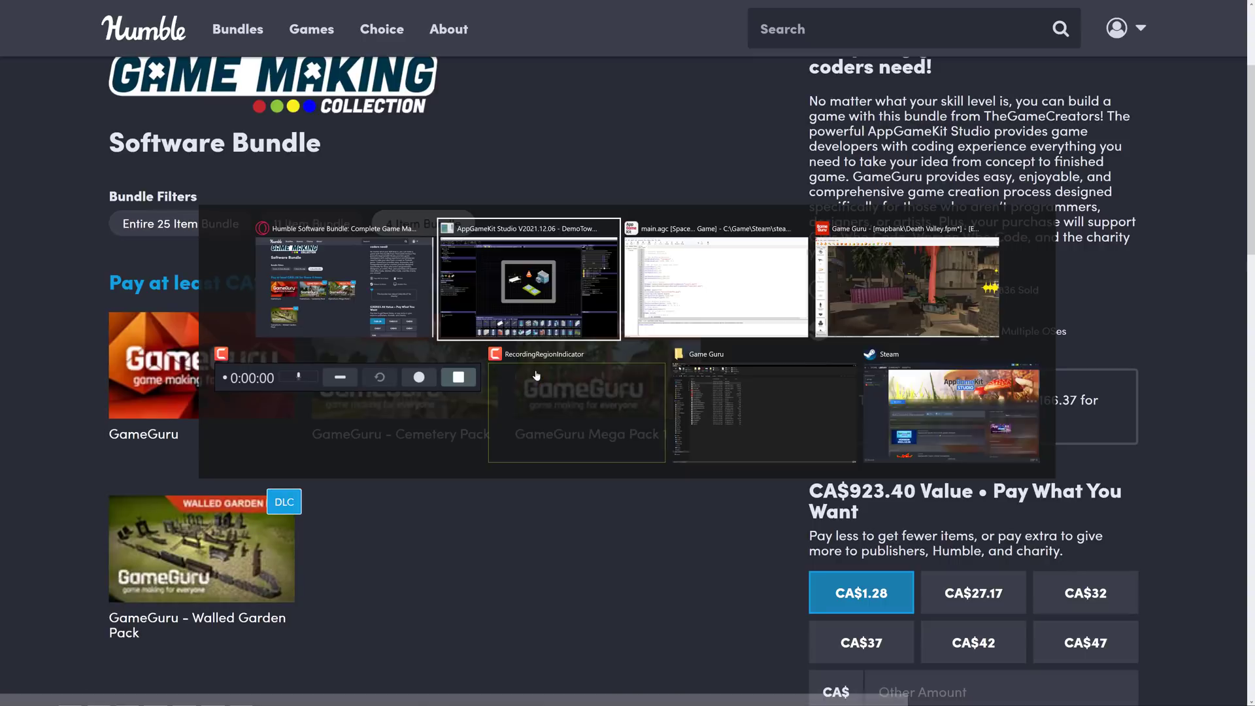
key(alt+Tab)
key(alt+Tab)
key(alt+Tab)
key(alt+Tab)
key(alt+Tab)
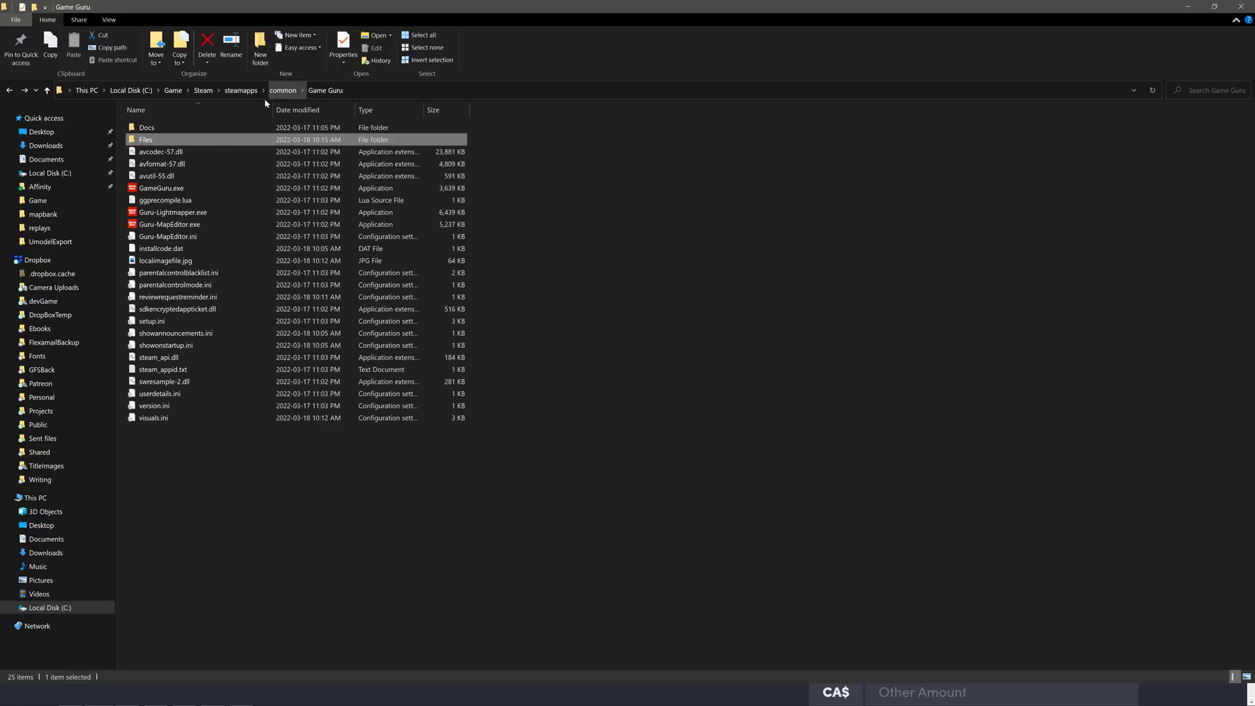
mouse_move(148, 144)
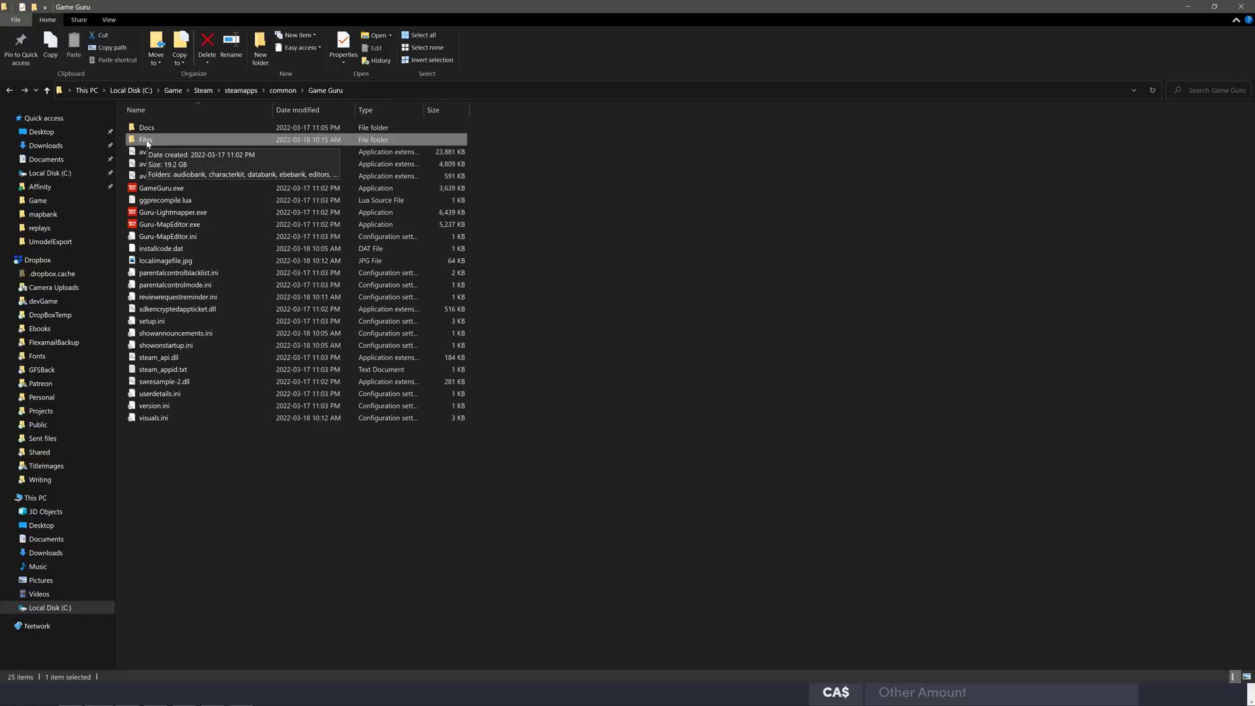
double_click(147, 140)
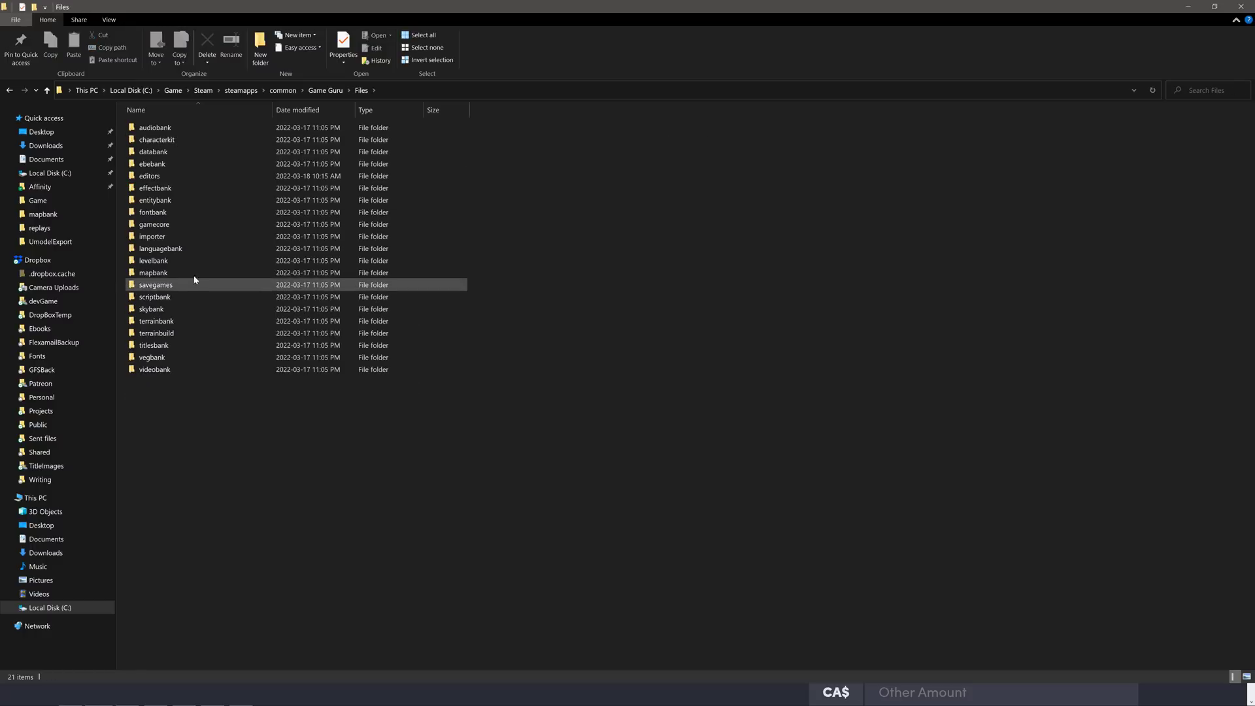
double_click(167, 204)
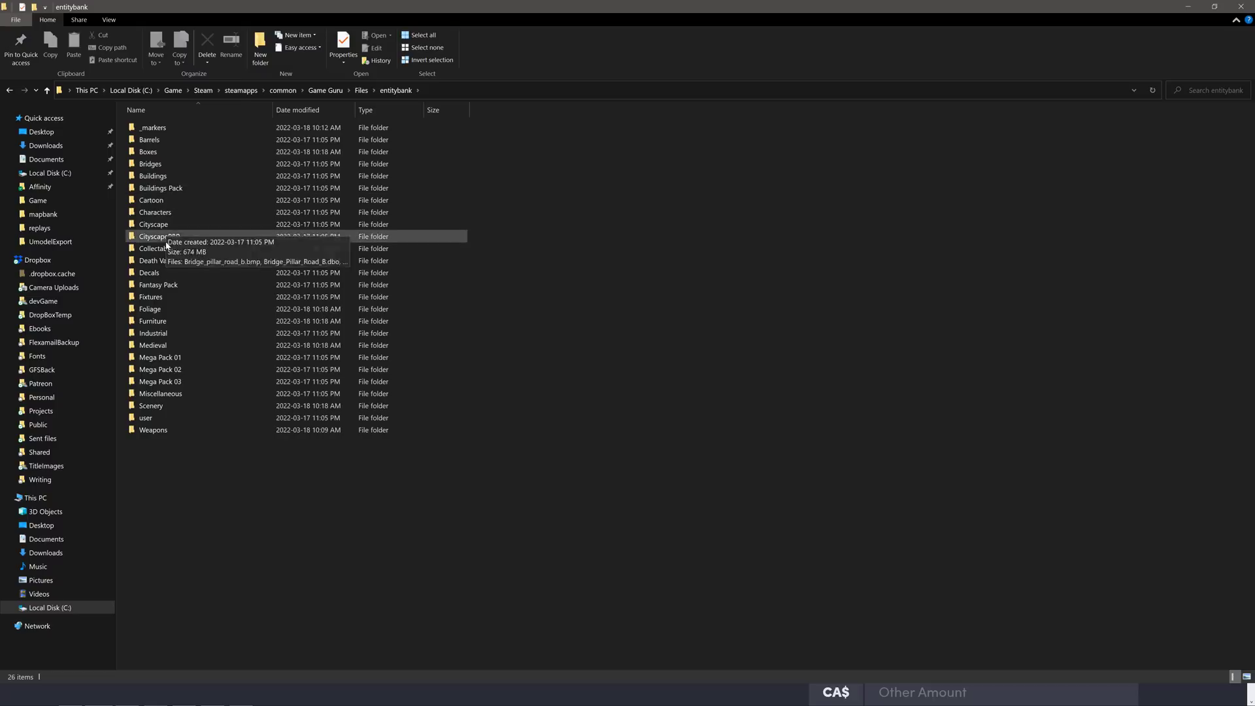
double_click(159, 286)
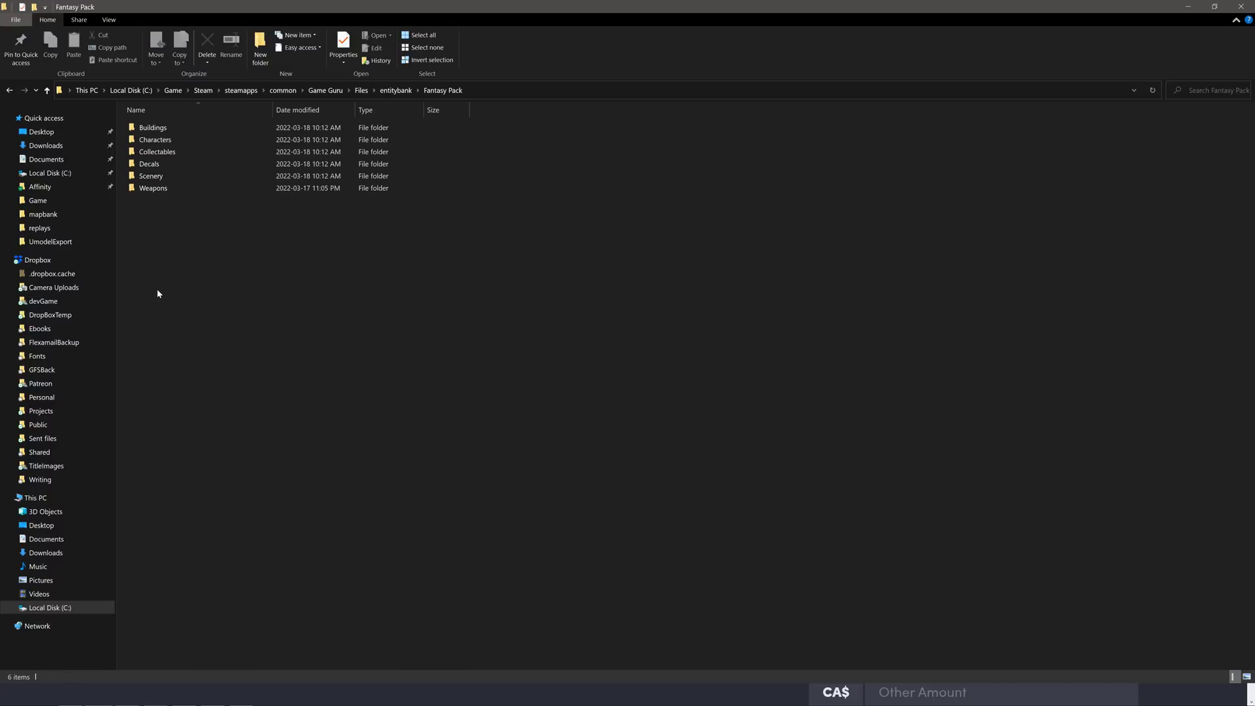
- Browse the Buildings models like Aztec Shrine 3.fpe and aztec_temple_2.X, then go back up
click(157, 130)
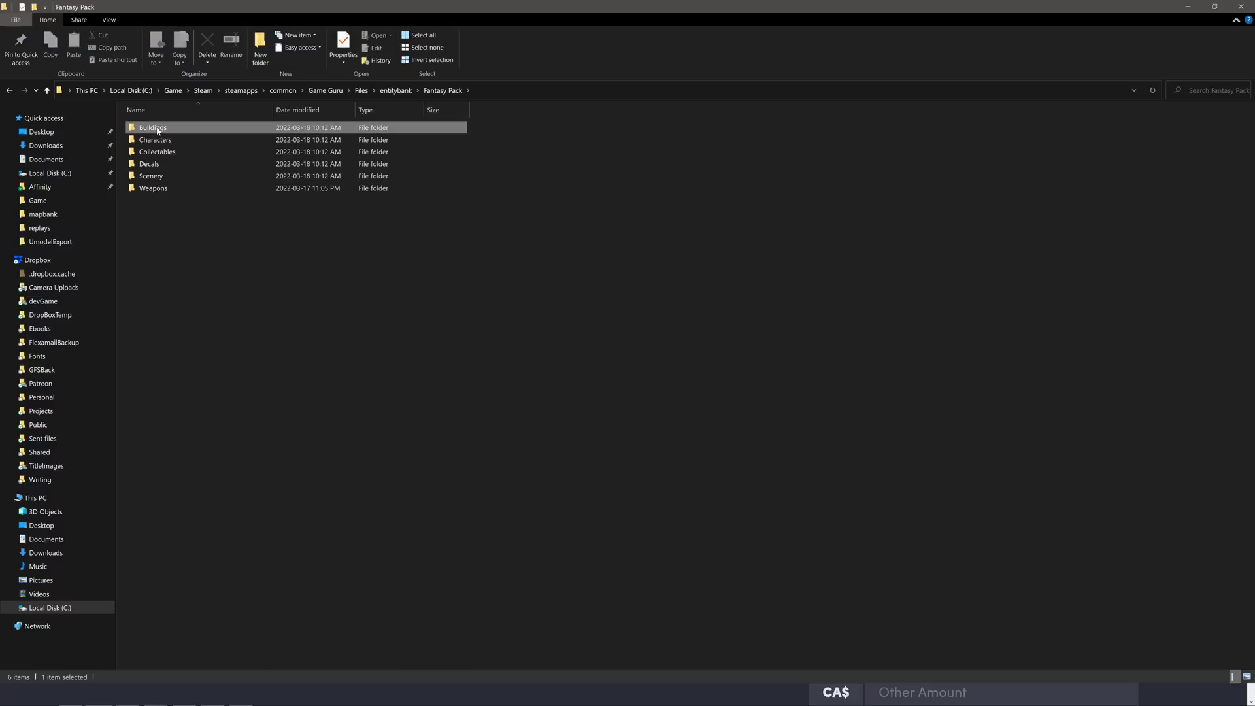
double_click(158, 130)
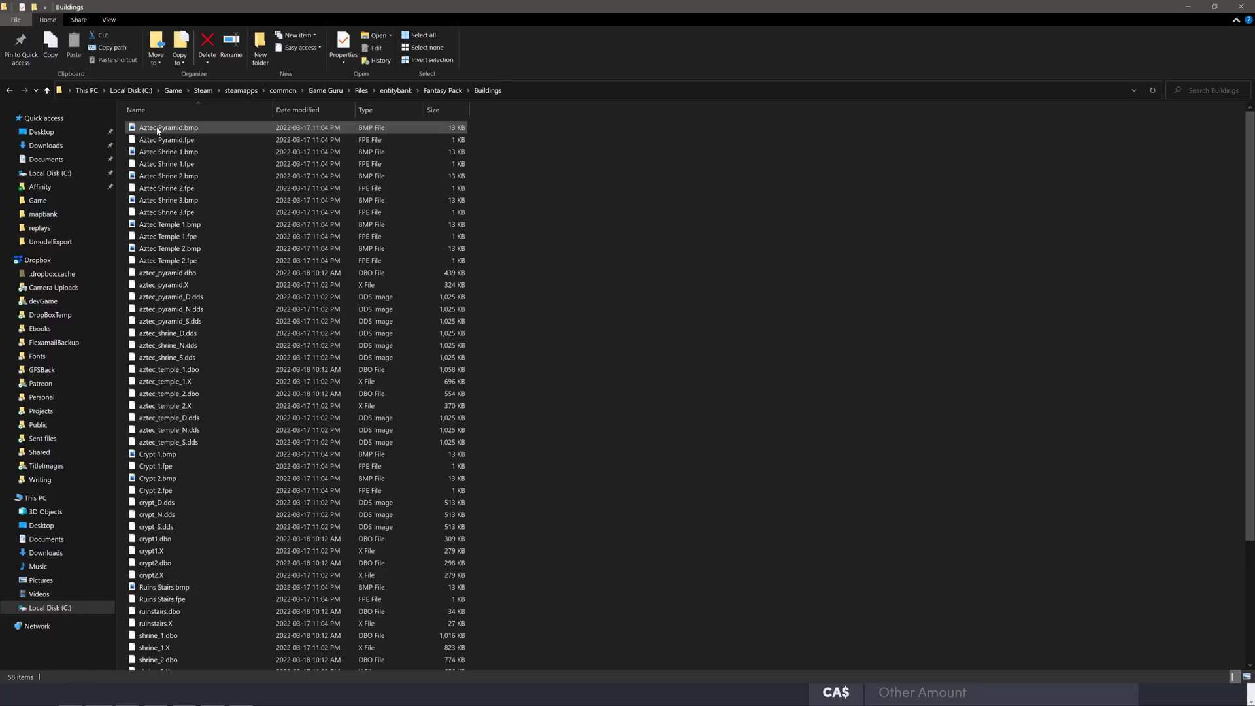
click(188, 213)
scroll(183, 313, down, 1)
click(185, 374)
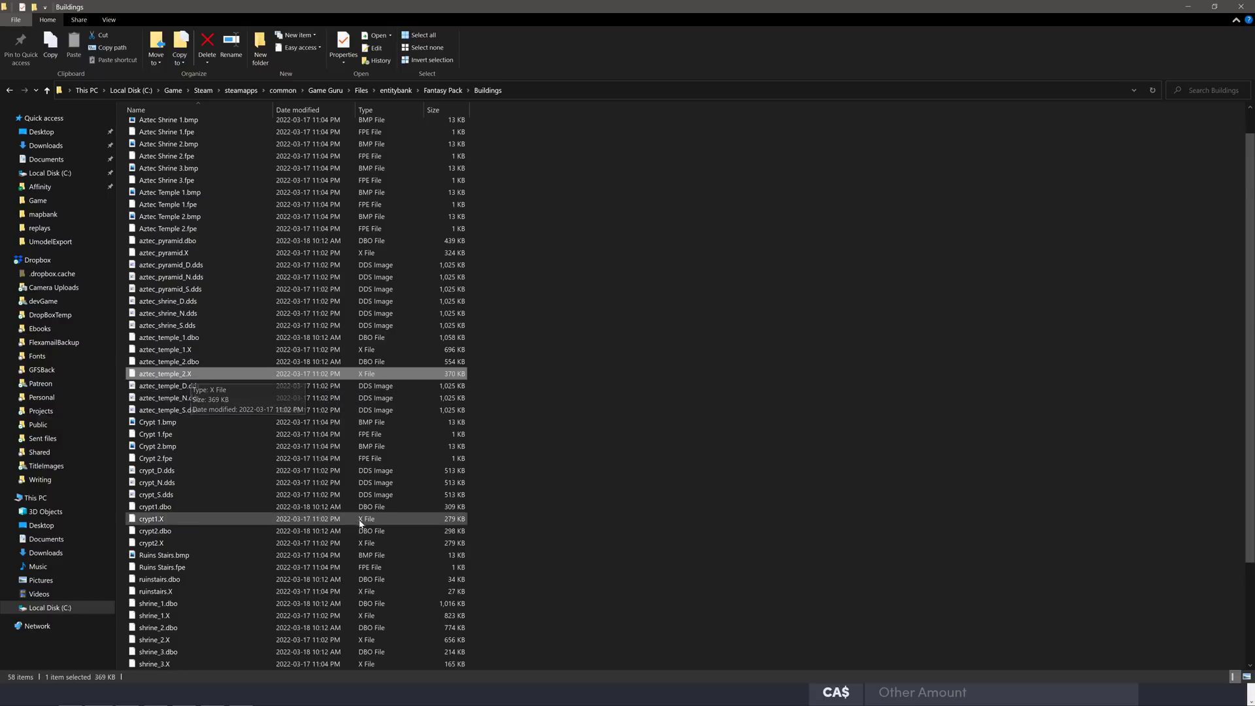
scroll(356, 510, down, 3)
scroll(356, 510, up, 4)
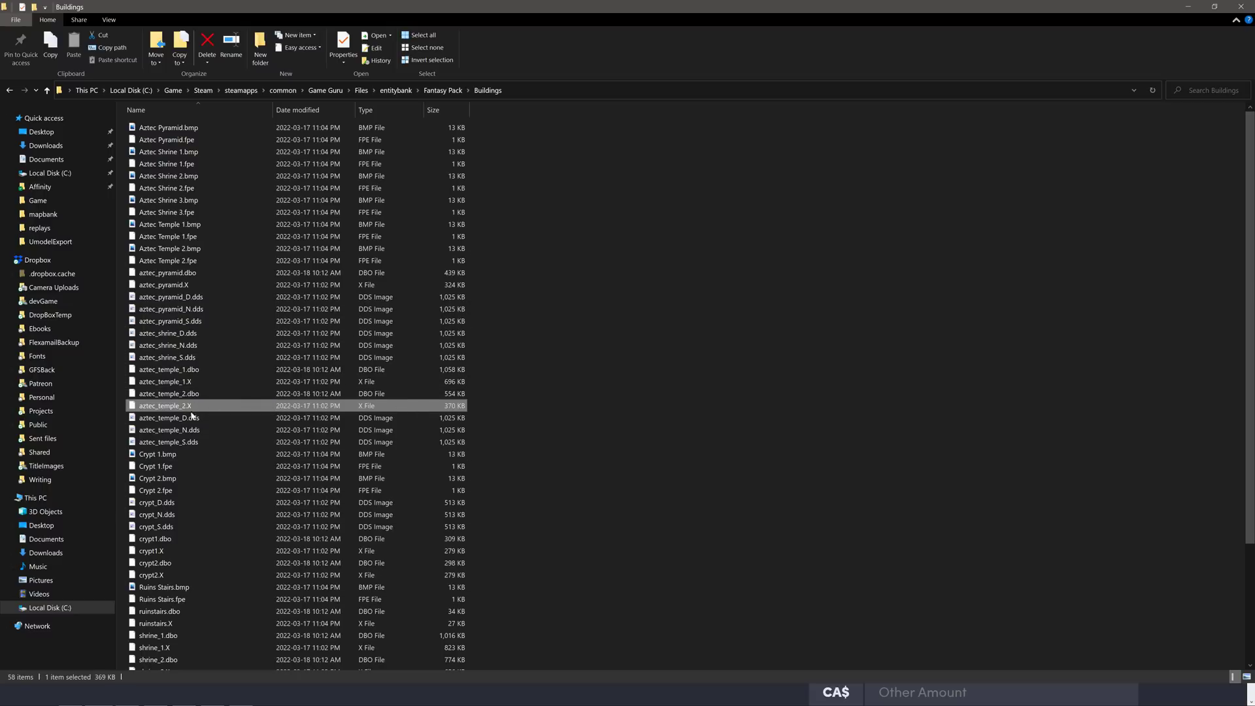
key(BackSpace)
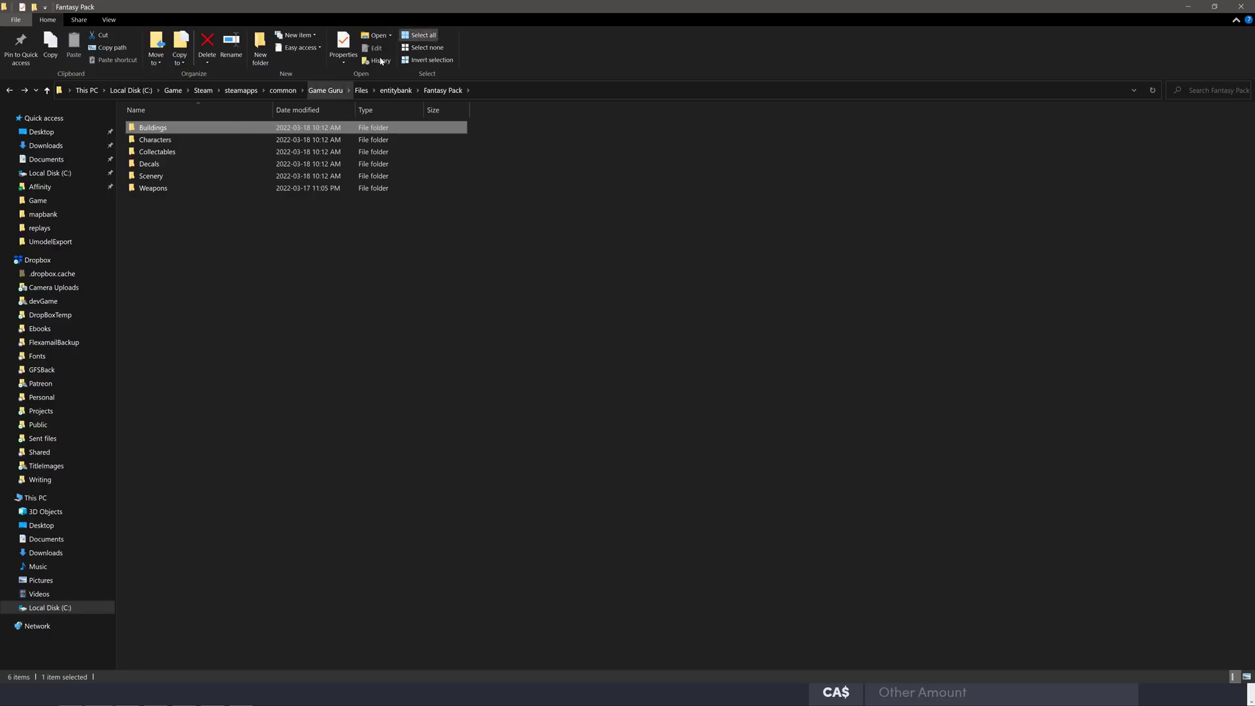
- Go from steamapps into common and the App Game Kit 2 install folder
click(256, 93)
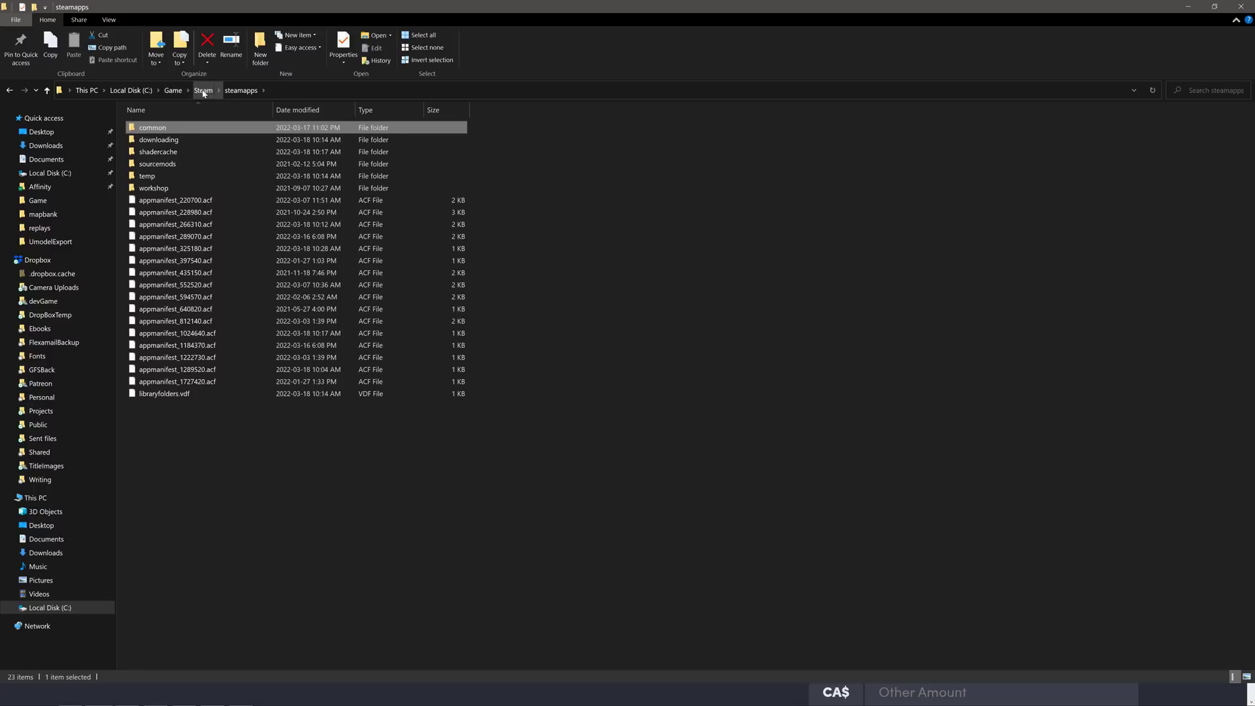
double_click(159, 127)
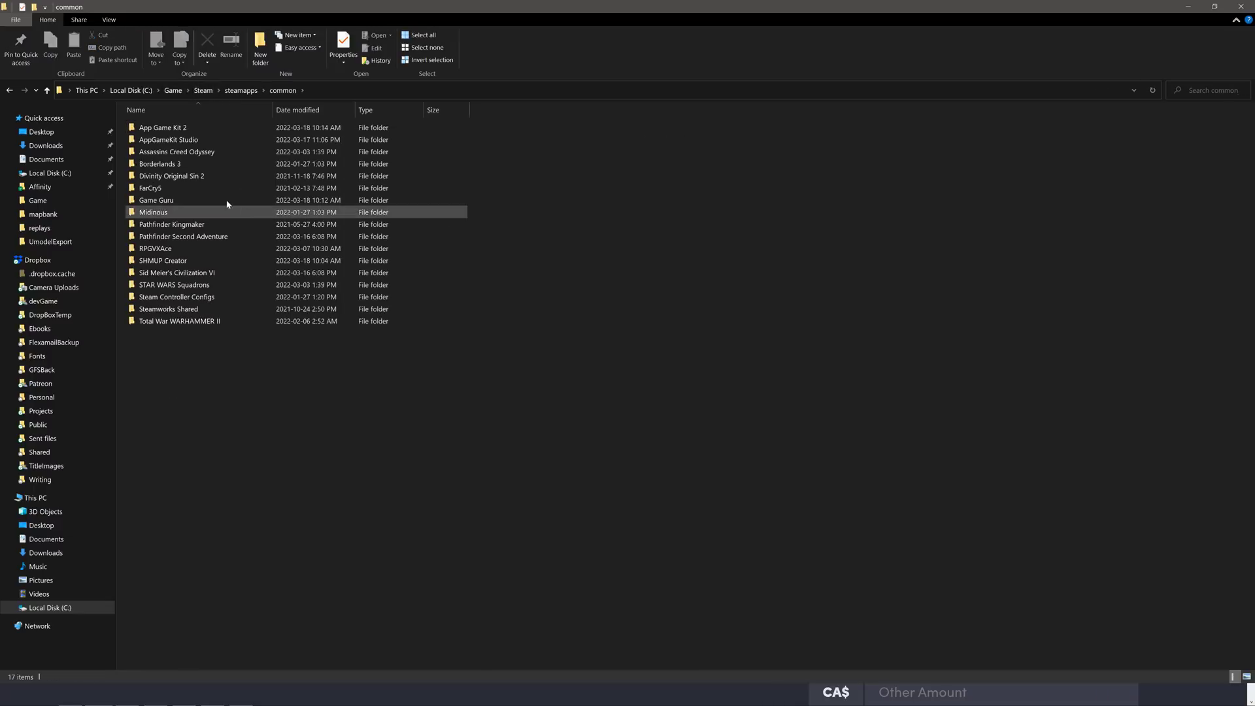
double_click(171, 128)
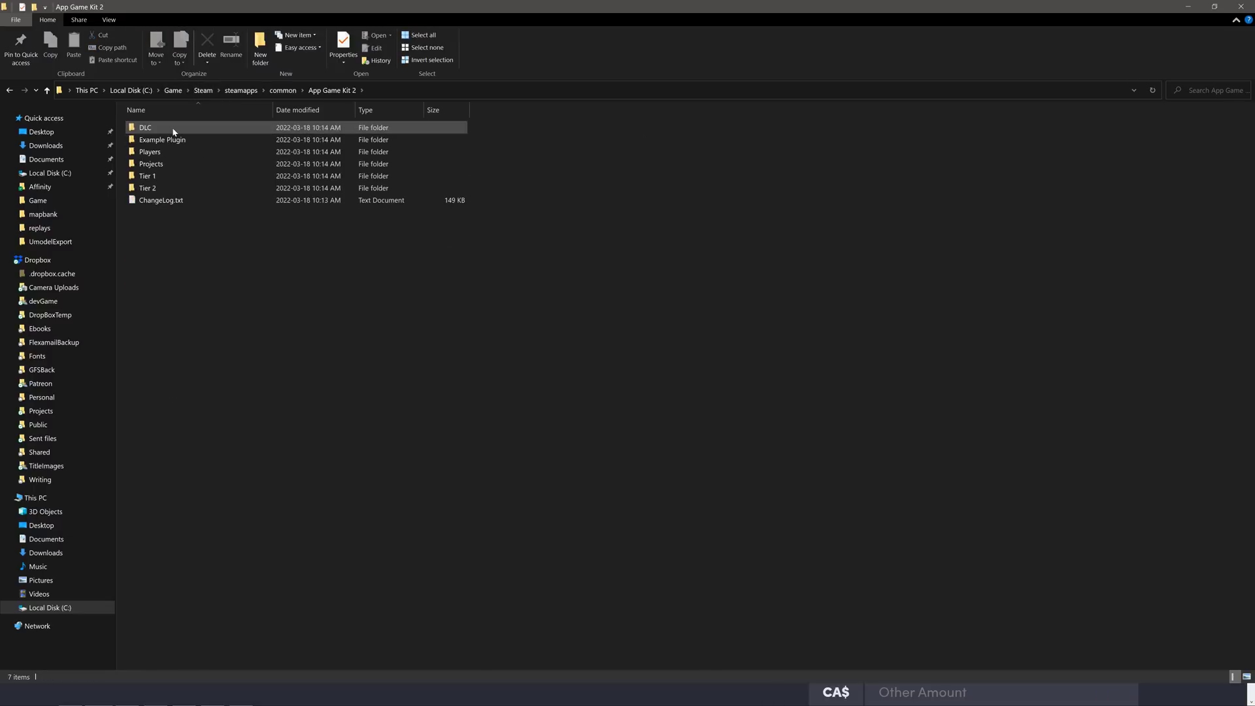
- Browse the header files in Tier 2 > common > include, then back out
click(148, 178)
double_click(148, 188)
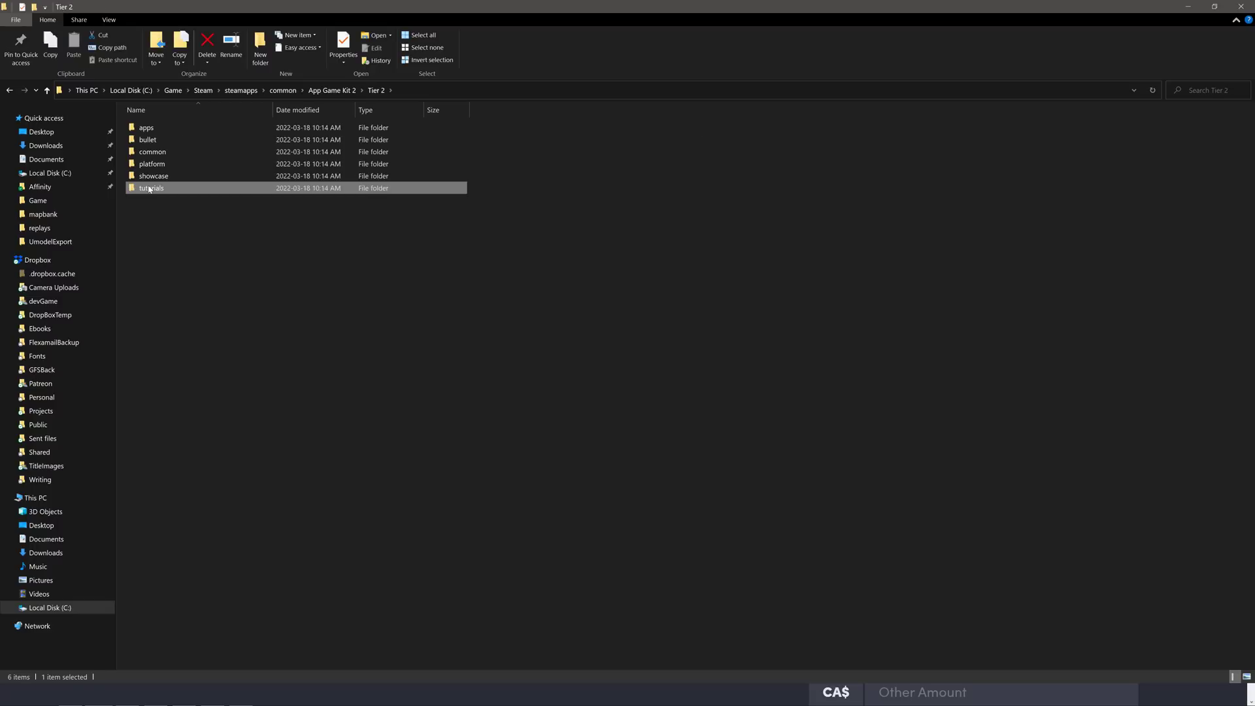
double_click(148, 152)
double_click(150, 140)
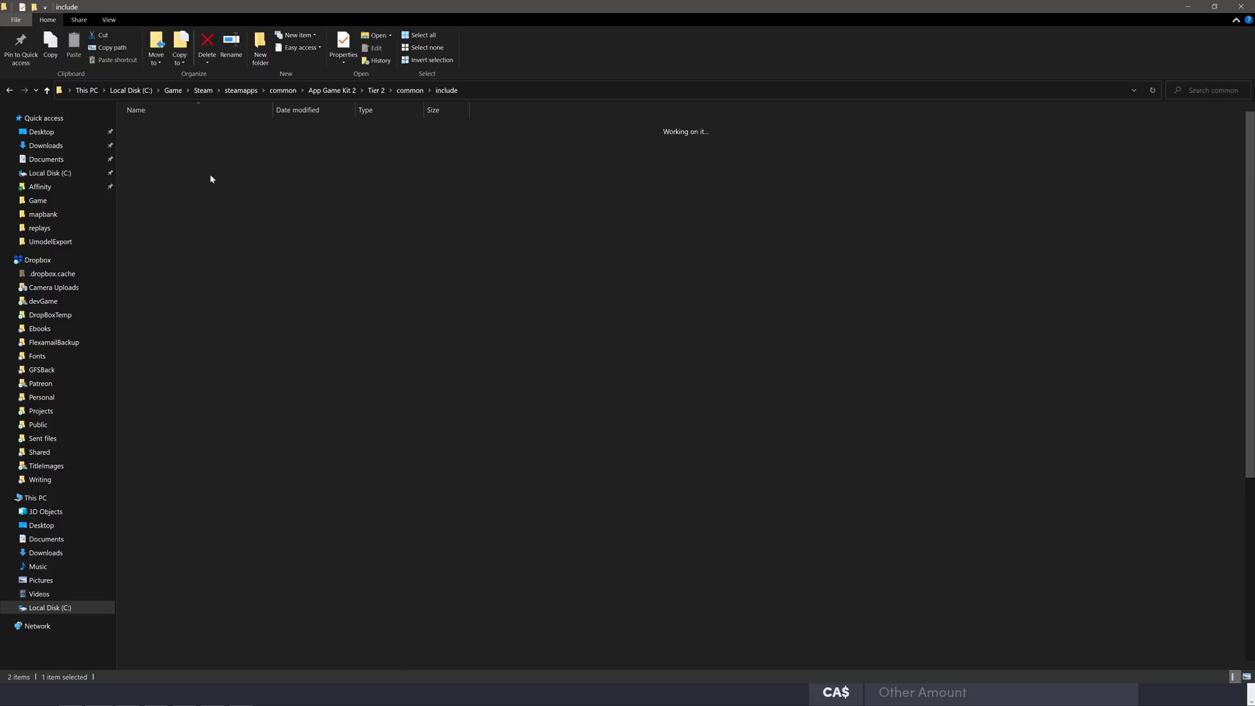
scroll(187, 631, down, 7)
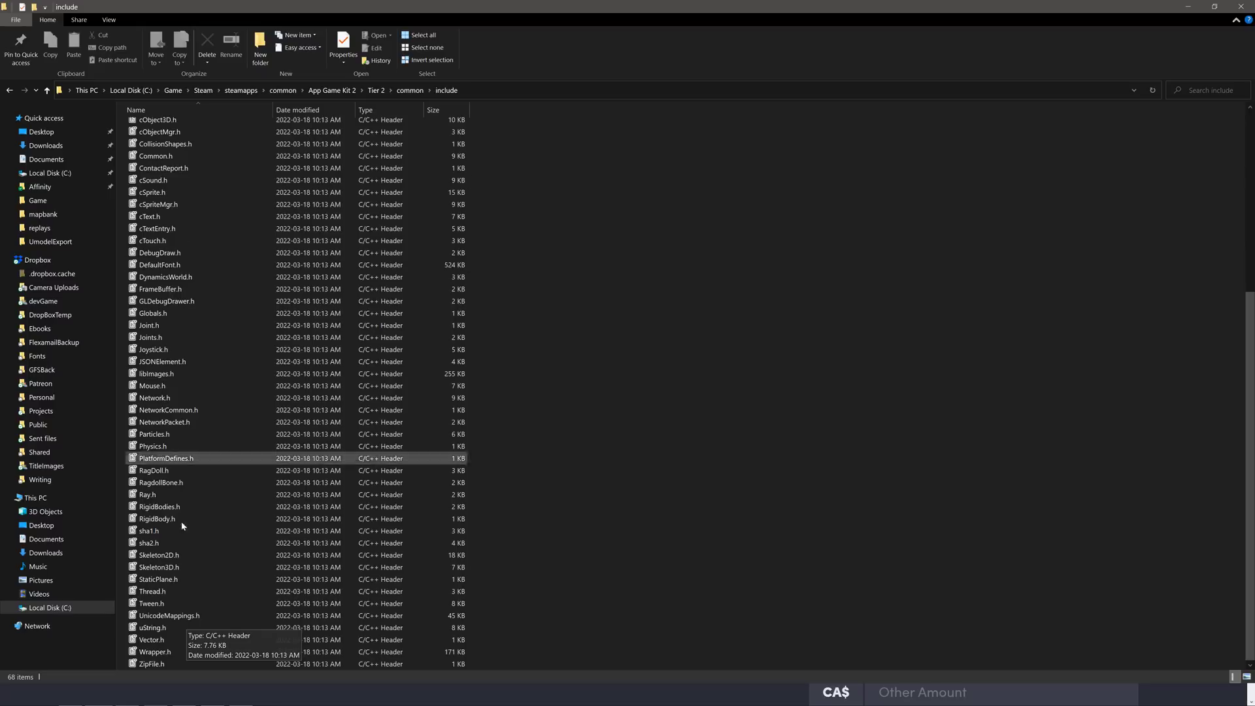
key(alt+Left)
key(alt+Left)
key(alt+Left)
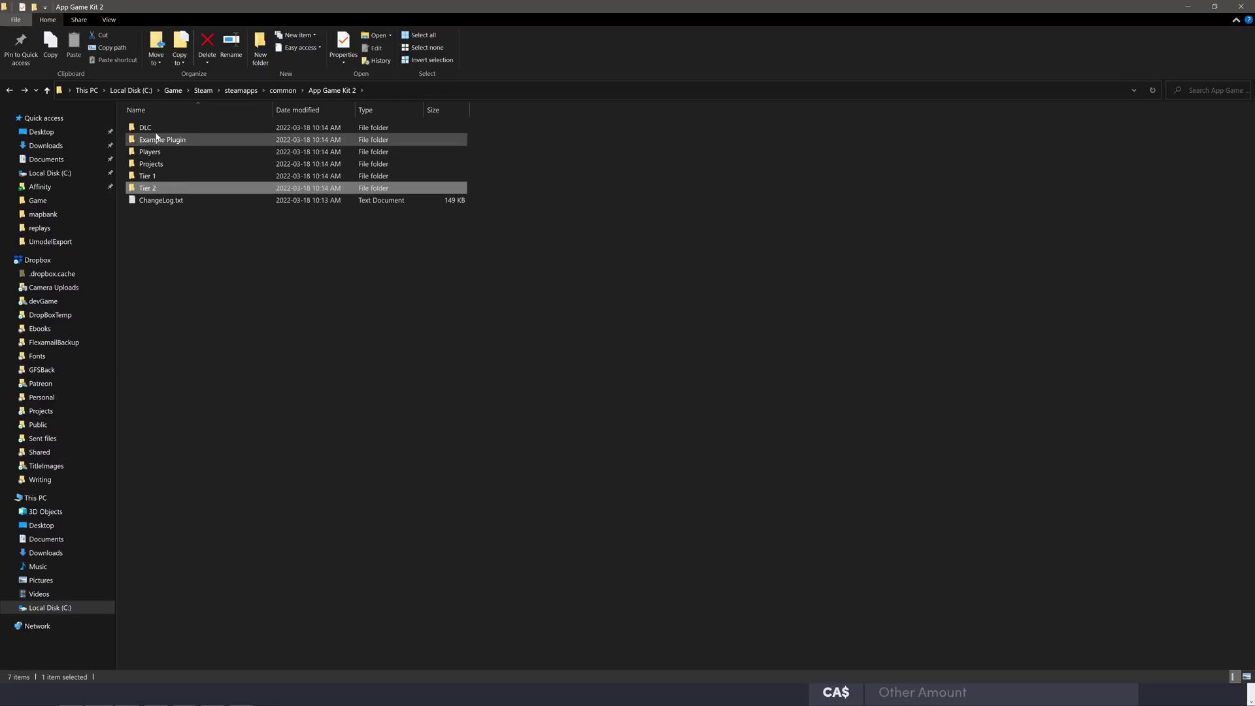
- View the gold tank construction kit PNGs in DLC > Giant Asset Pack 1 > Content > Tanks, then return to the browser
double_click(156, 134)
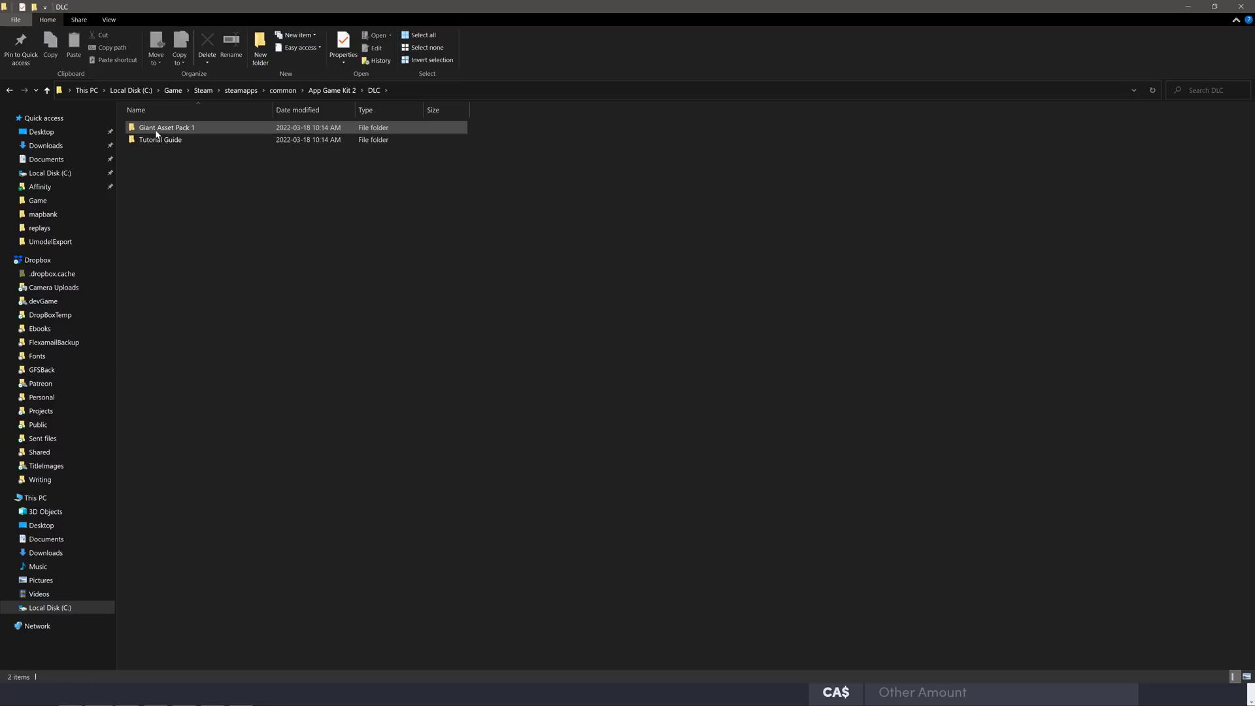
double_click(165, 130)
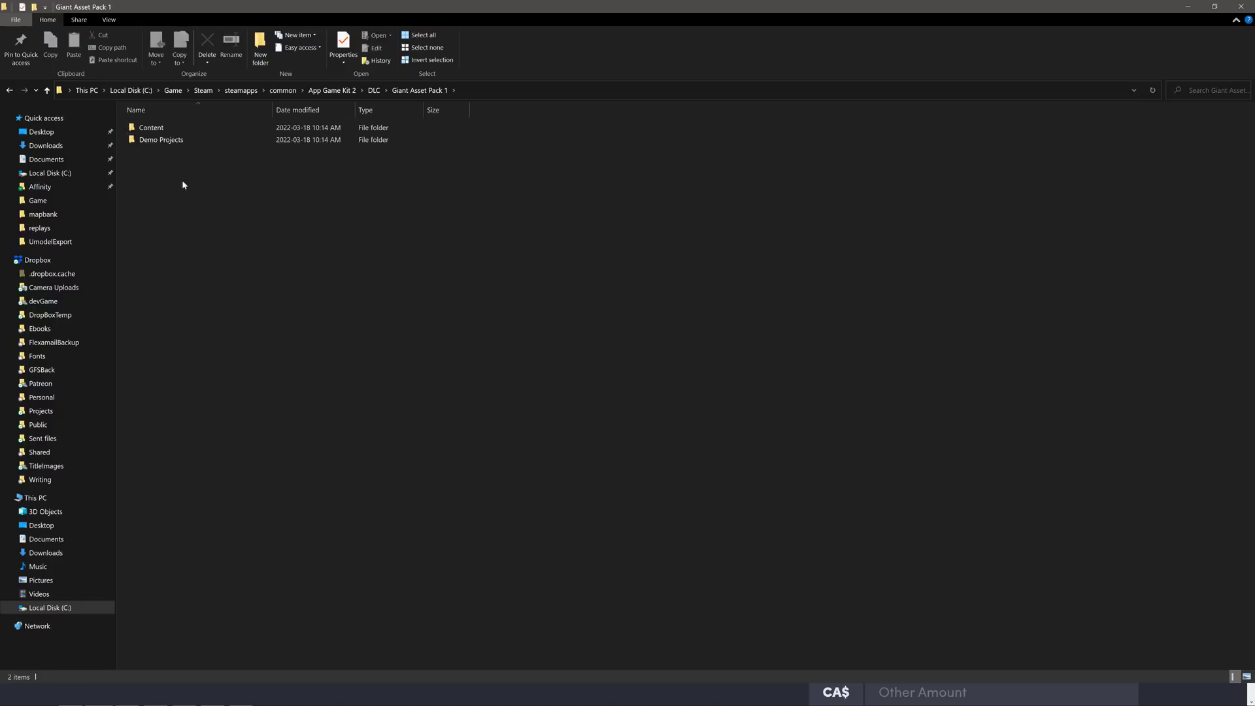
double_click(173, 128)
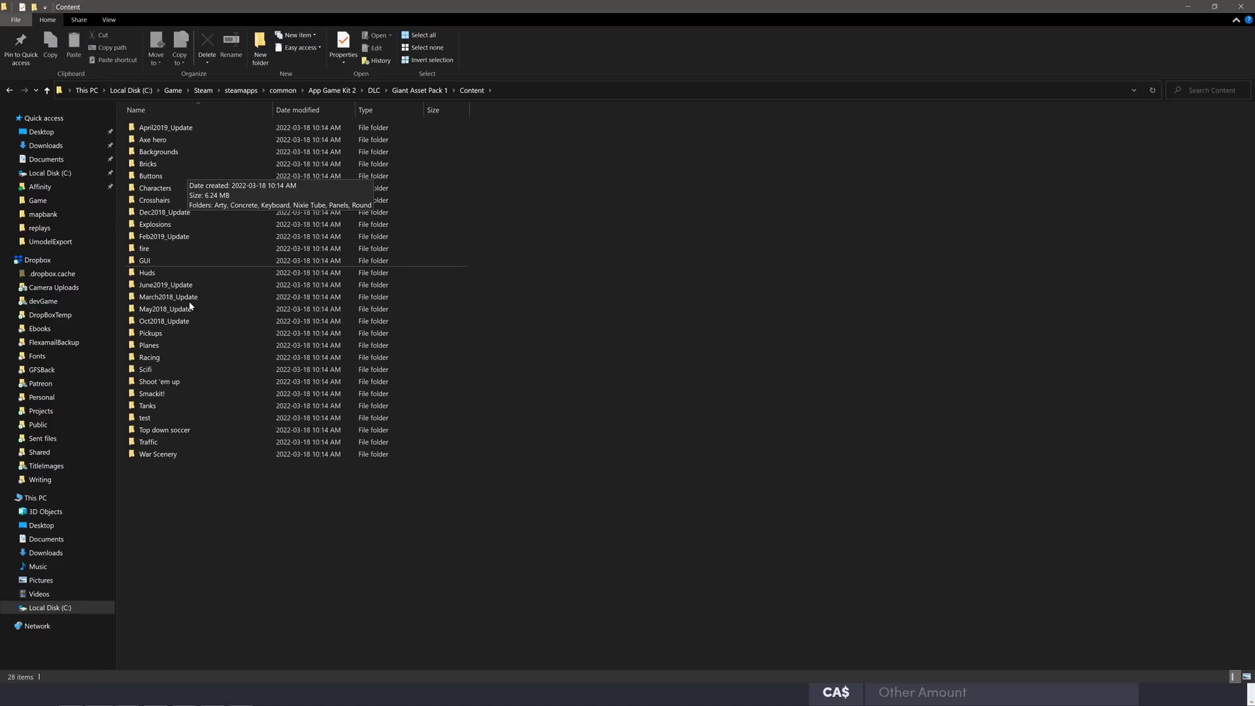
double_click(162, 405)
double_click(202, 161)
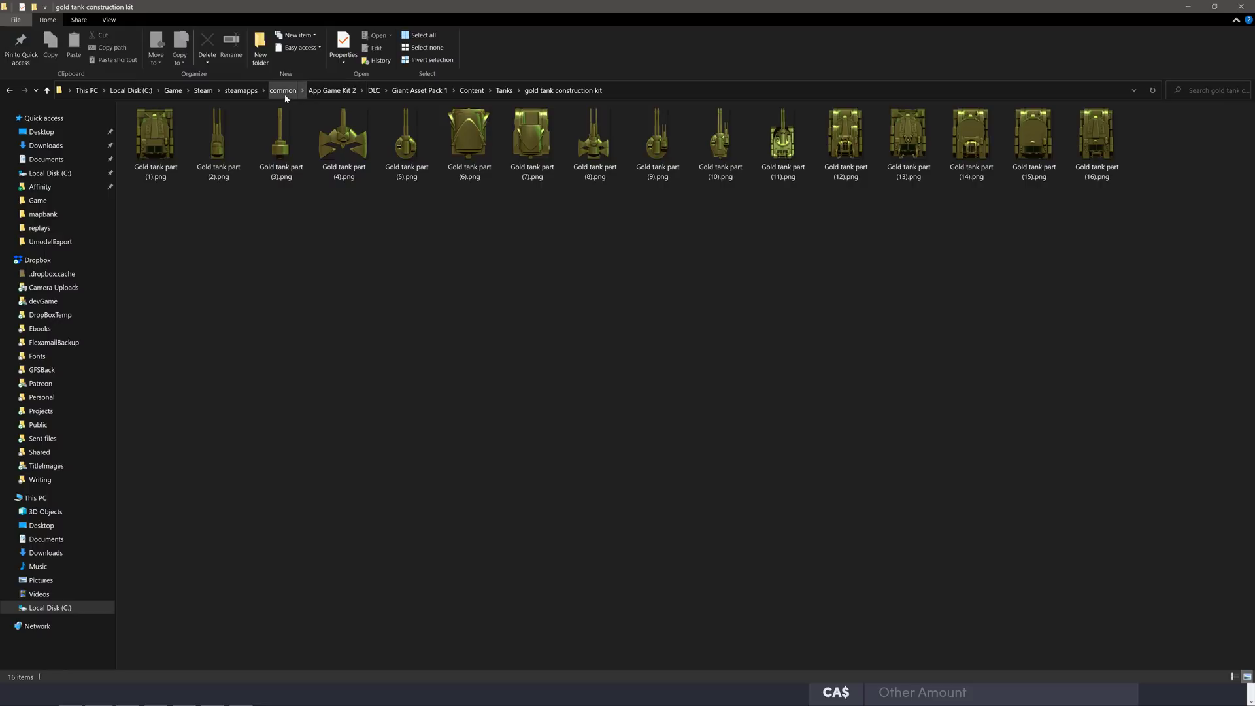
key(alt+Tab)
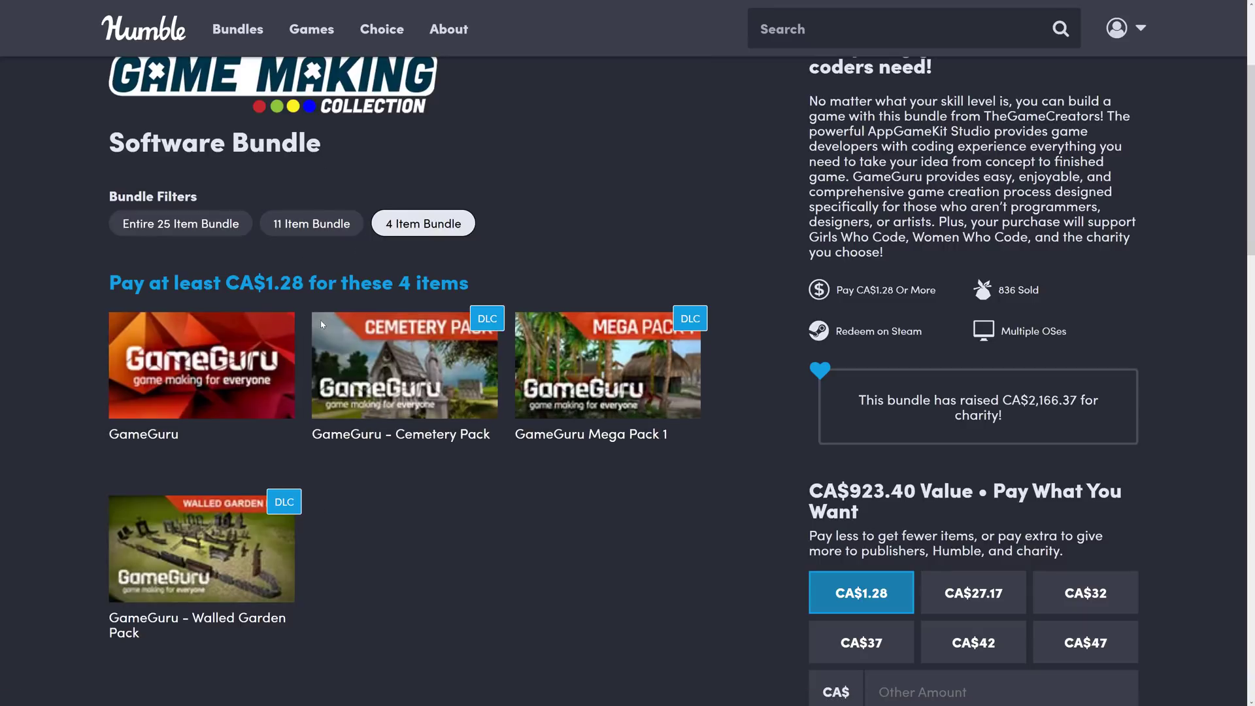
- Filter to the 11 Item Bundle tier, note its CA$27.17 average price, and browse the tiles
click(328, 227)
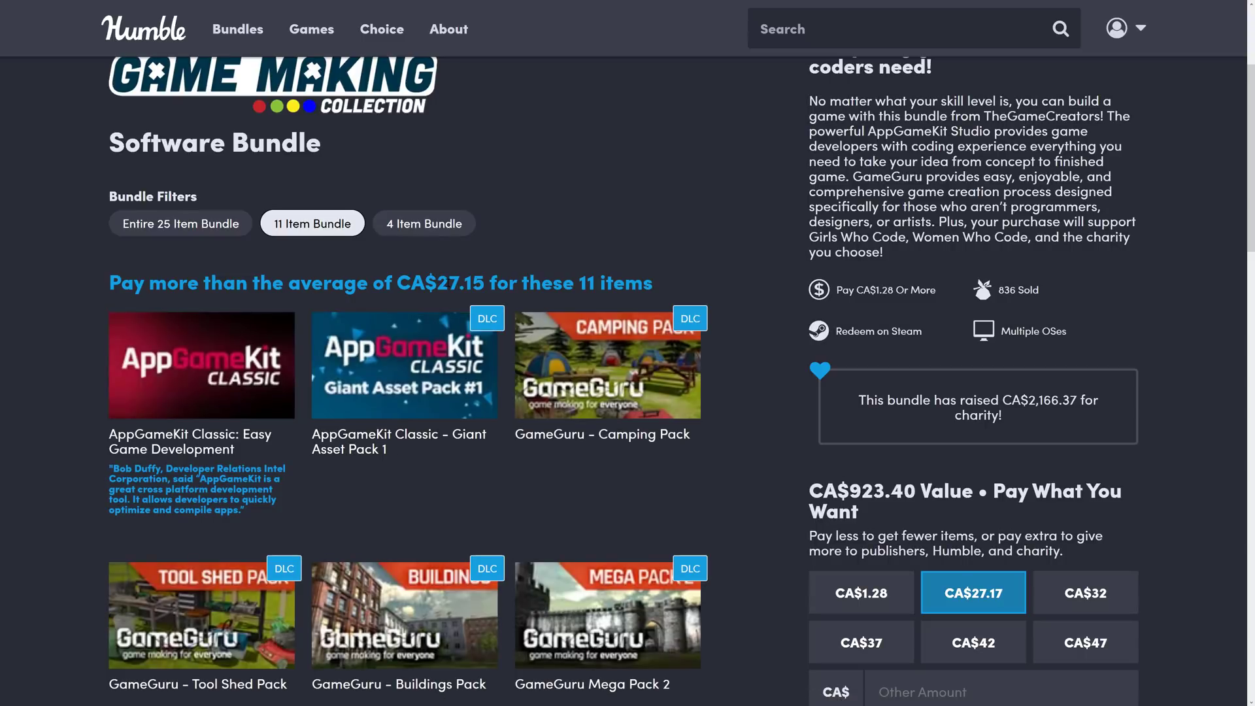
drag(438, 285, 472, 285)
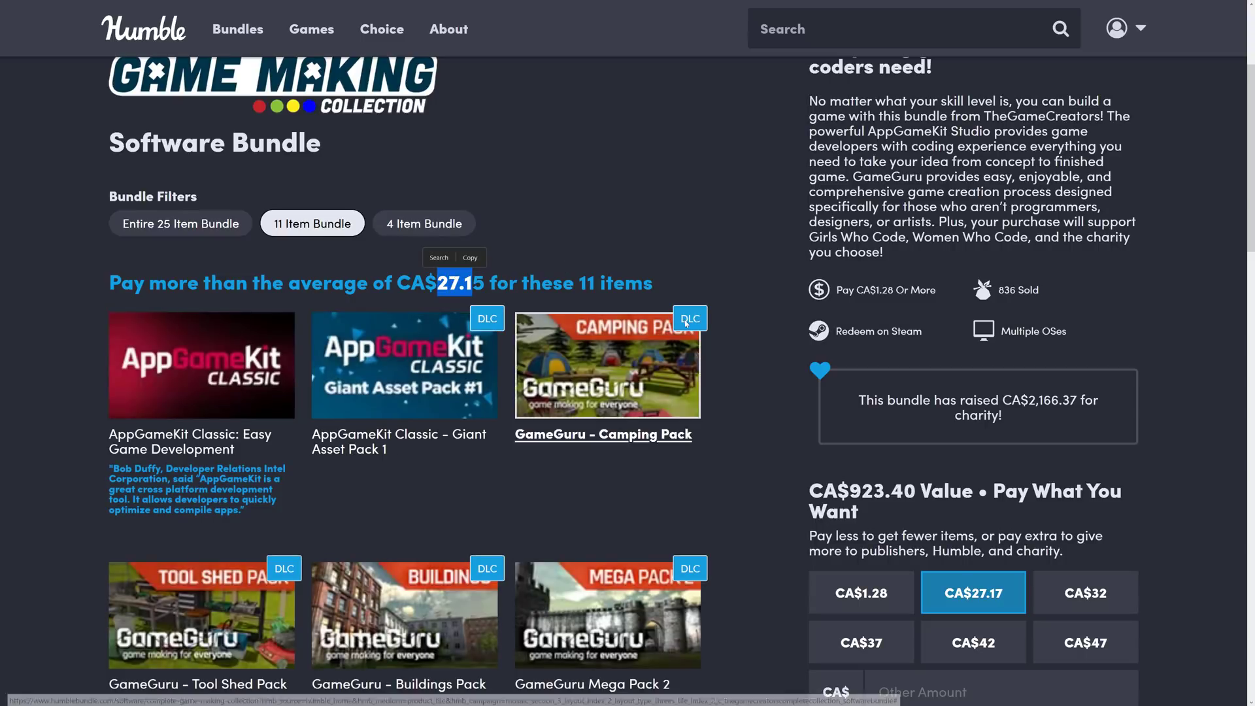
scroll(758, 389, down, 1)
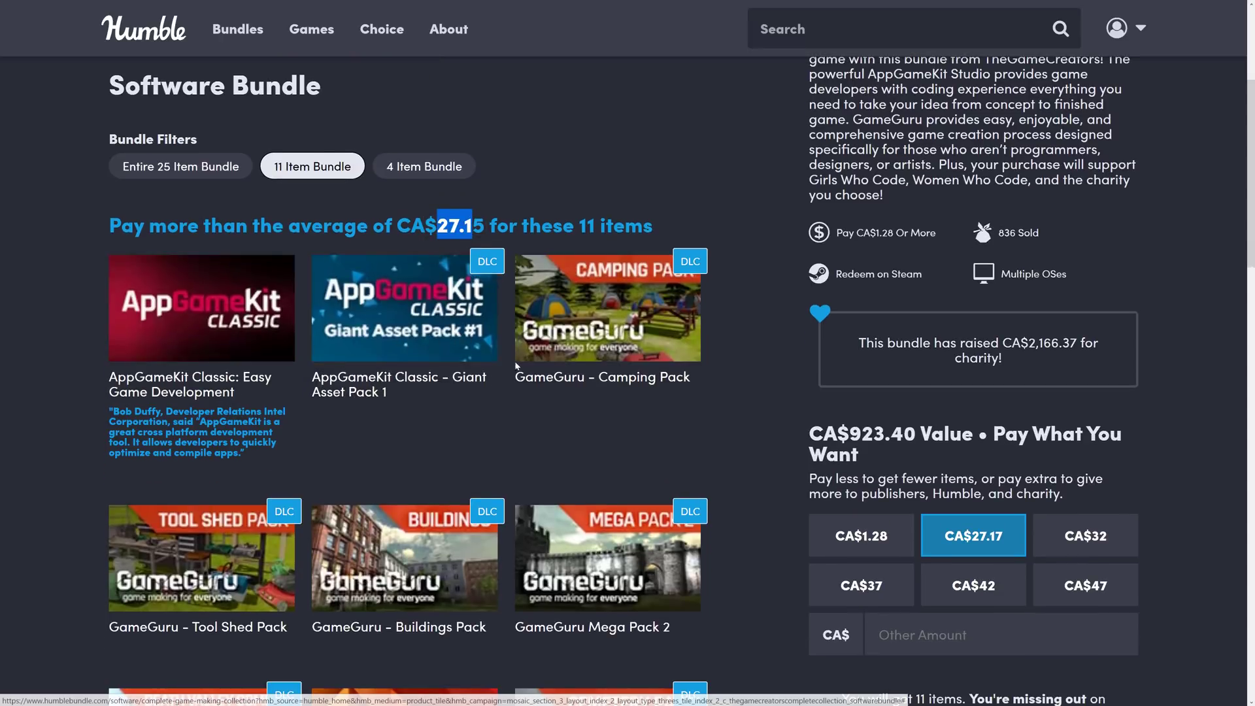
scroll(625, 291, down, 2)
scroll(625, 290, down, 1)
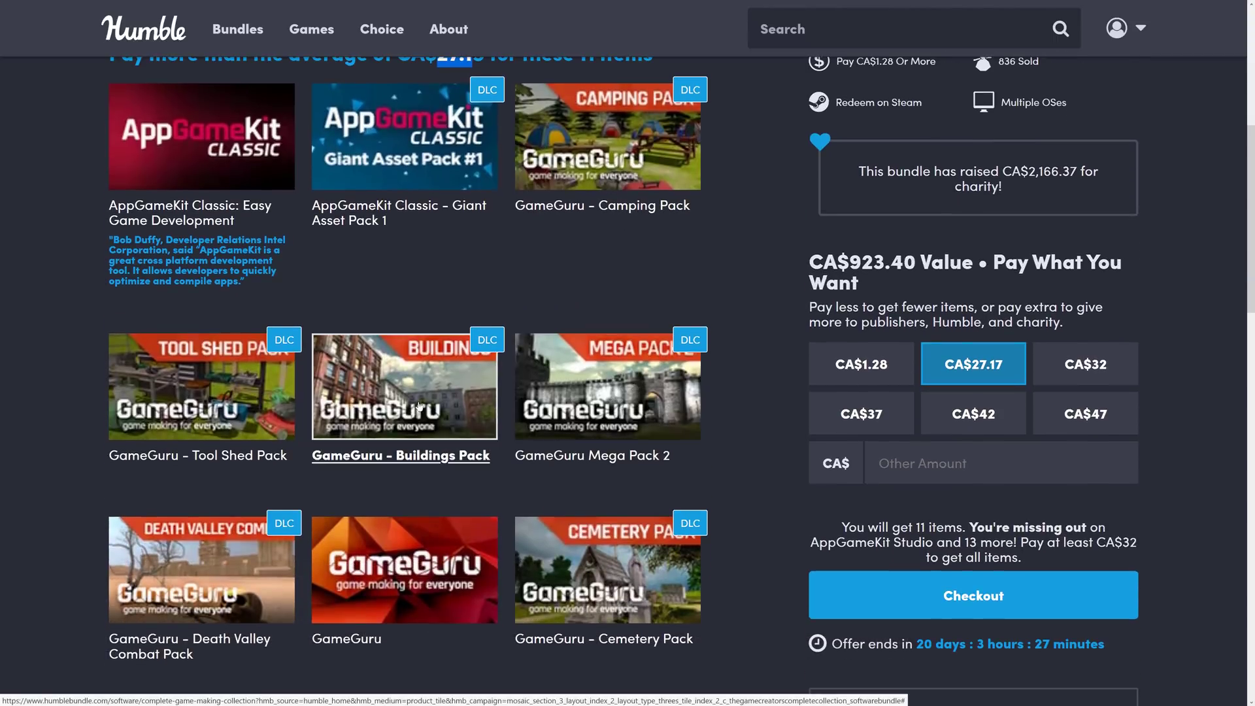
scroll(472, 398, down, 1)
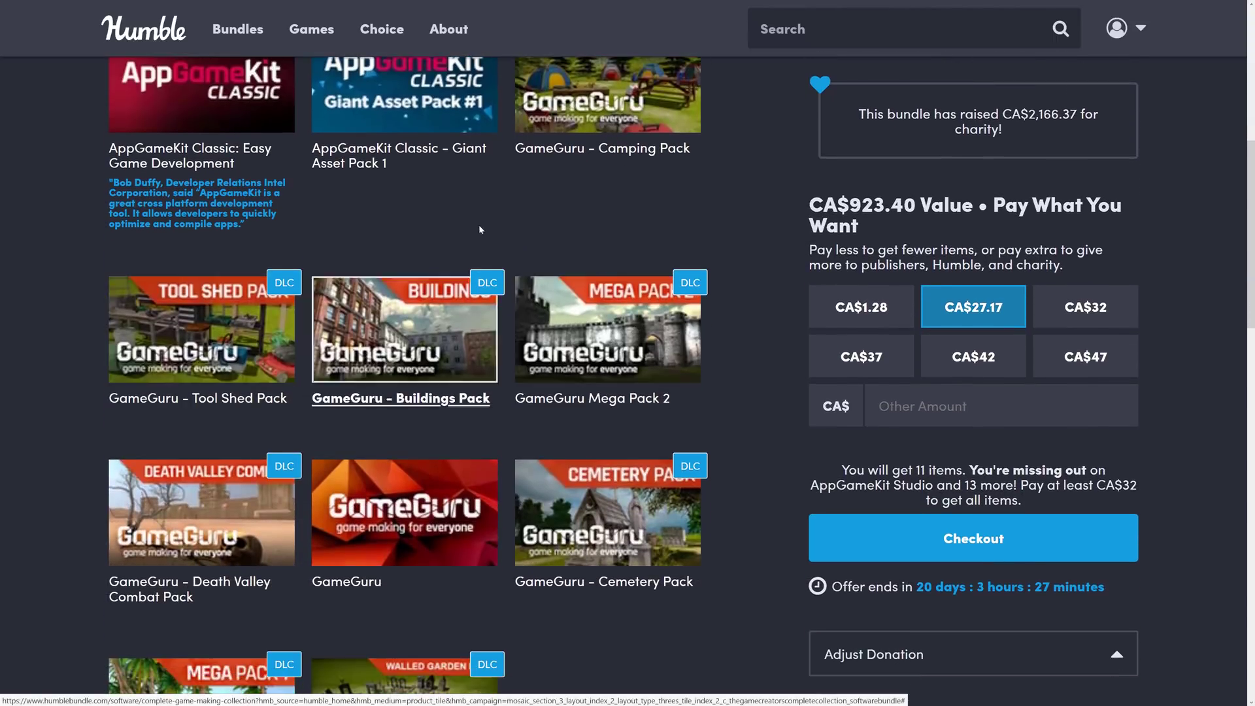
scroll(160, 362, down, 2)
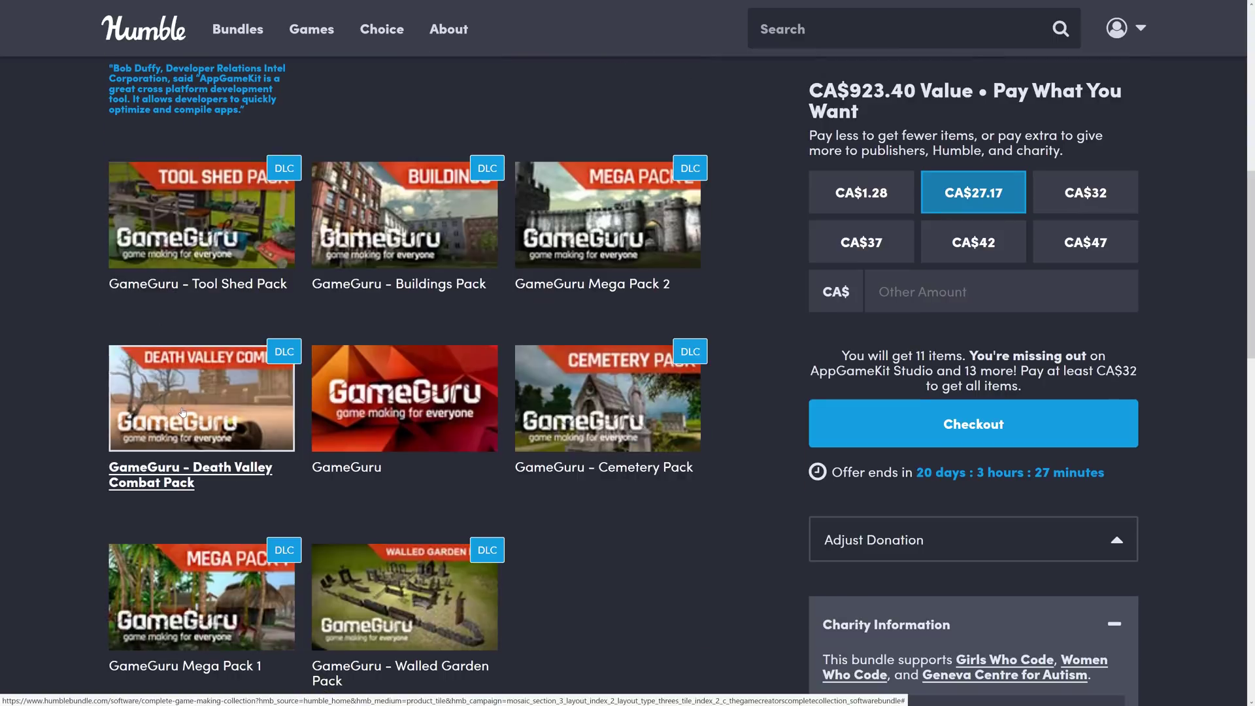
scroll(629, 399, up, 1)
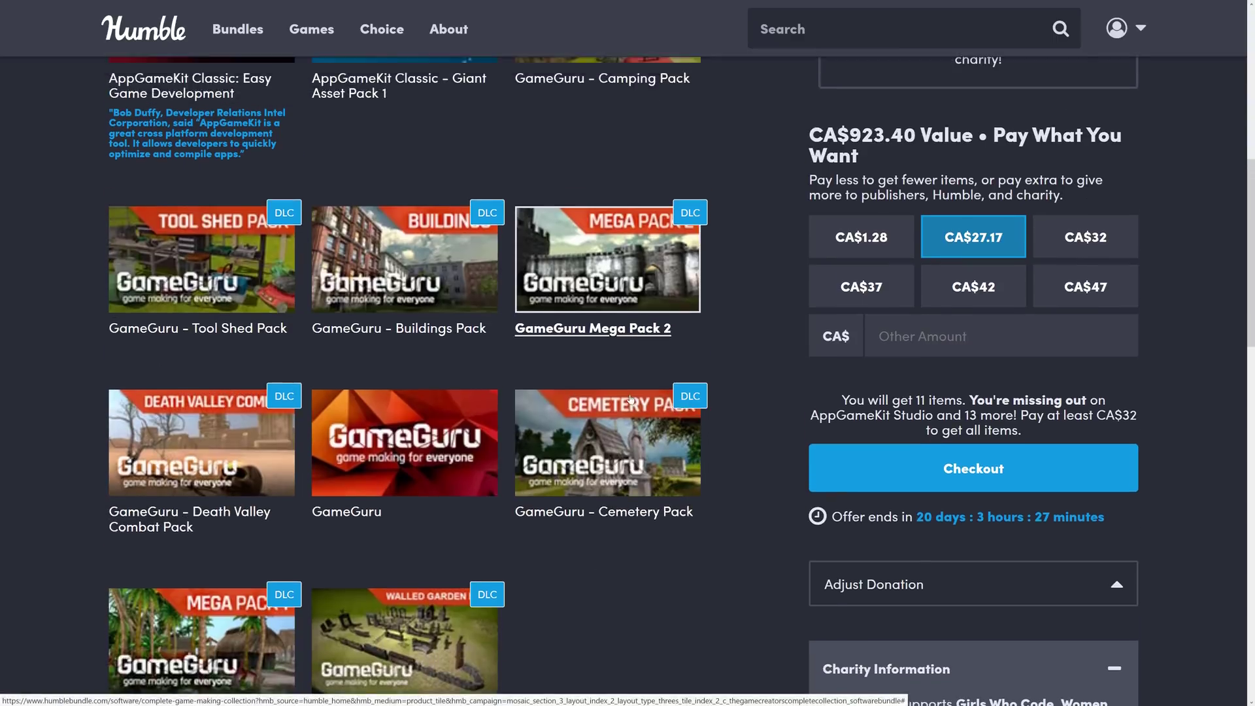
scroll(630, 399, up, 2)
- Read the GameGuru Mega Pack 2 details, then close them
click(621, 400)
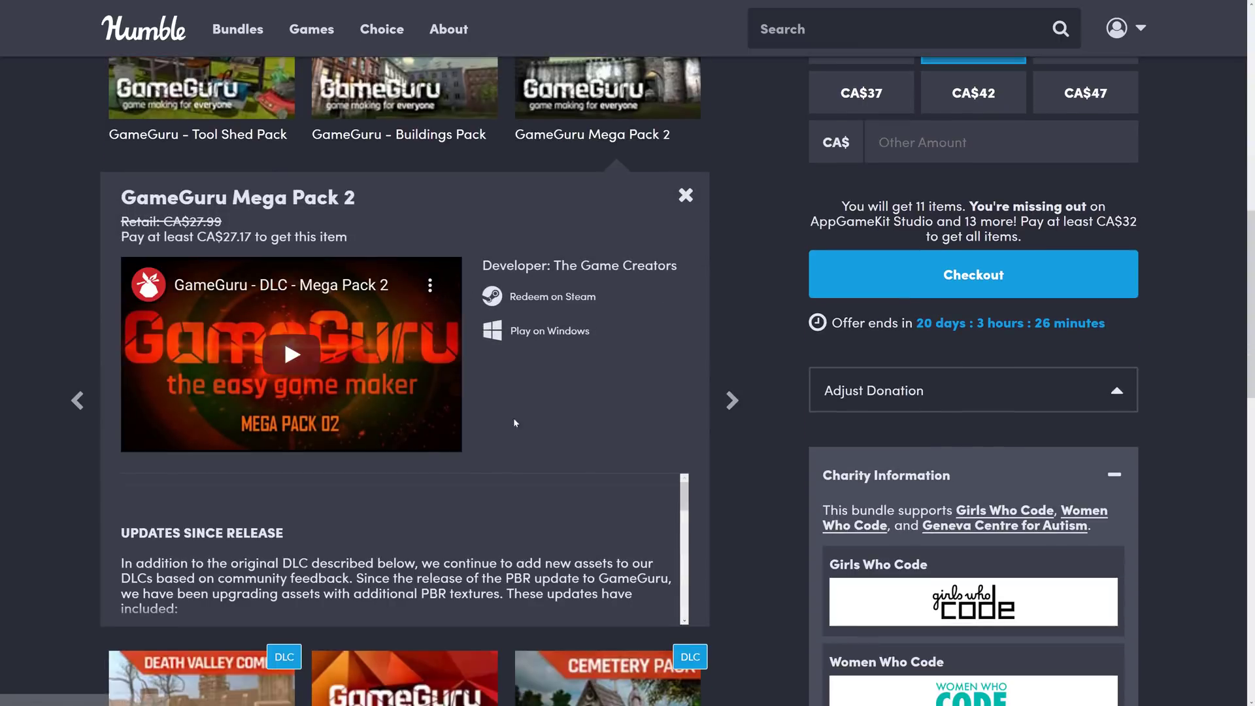
scroll(495, 519, down, 5)
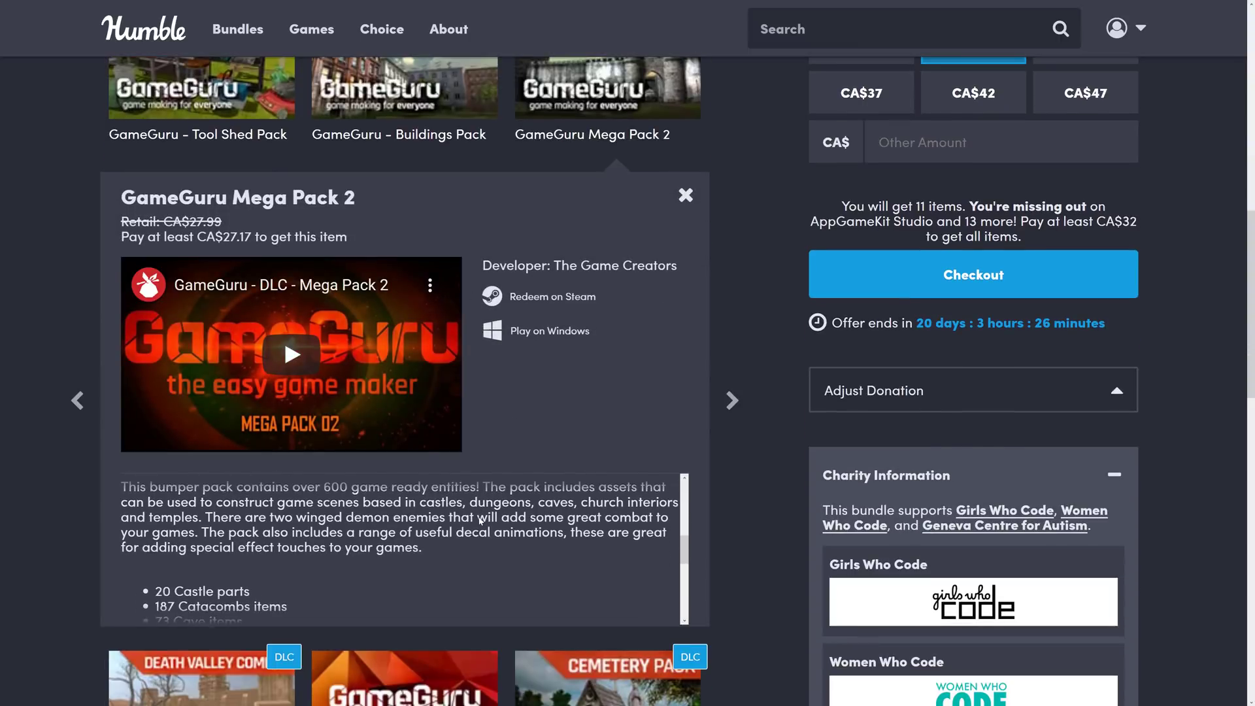
scroll(353, 543, down, 1)
scroll(352, 534, up, 3)
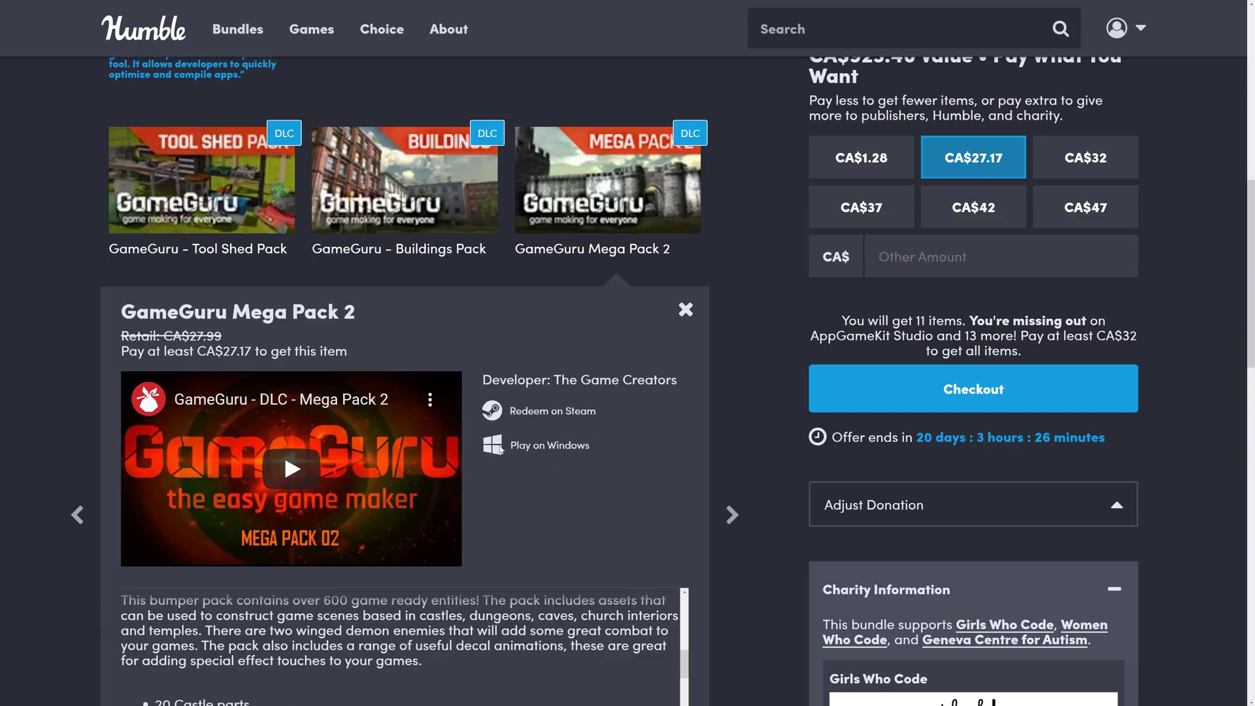
click(685, 310)
scroll(180, 240, up, 6)
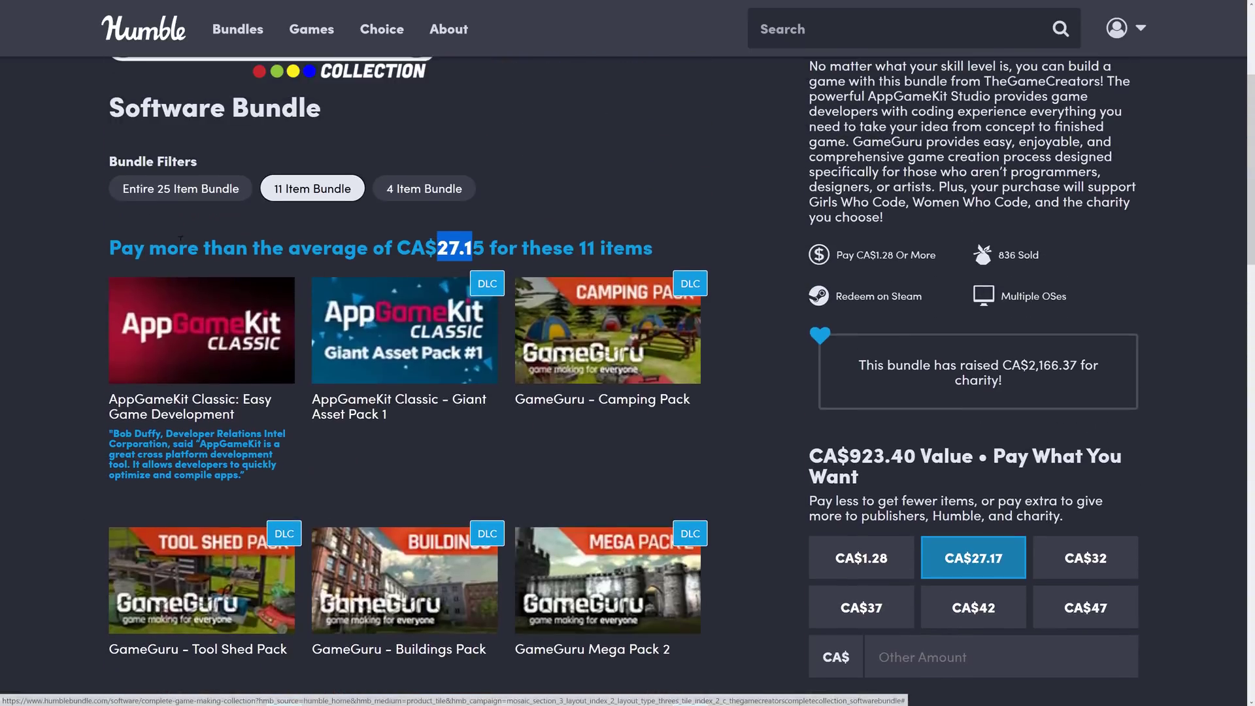
- Filter to the Entire 25 Item Bundle tier (CA$32 minimum) and scroll through its item tiles
click(189, 187)
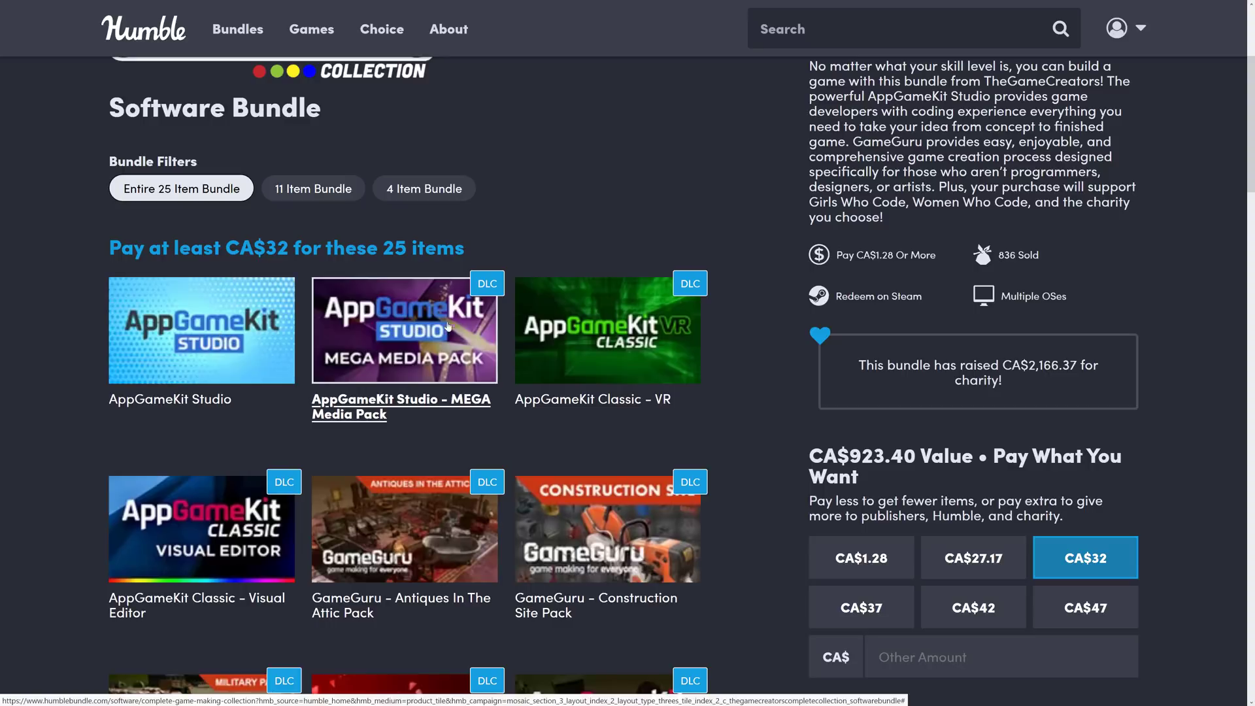
scroll(366, 406, down, 1)
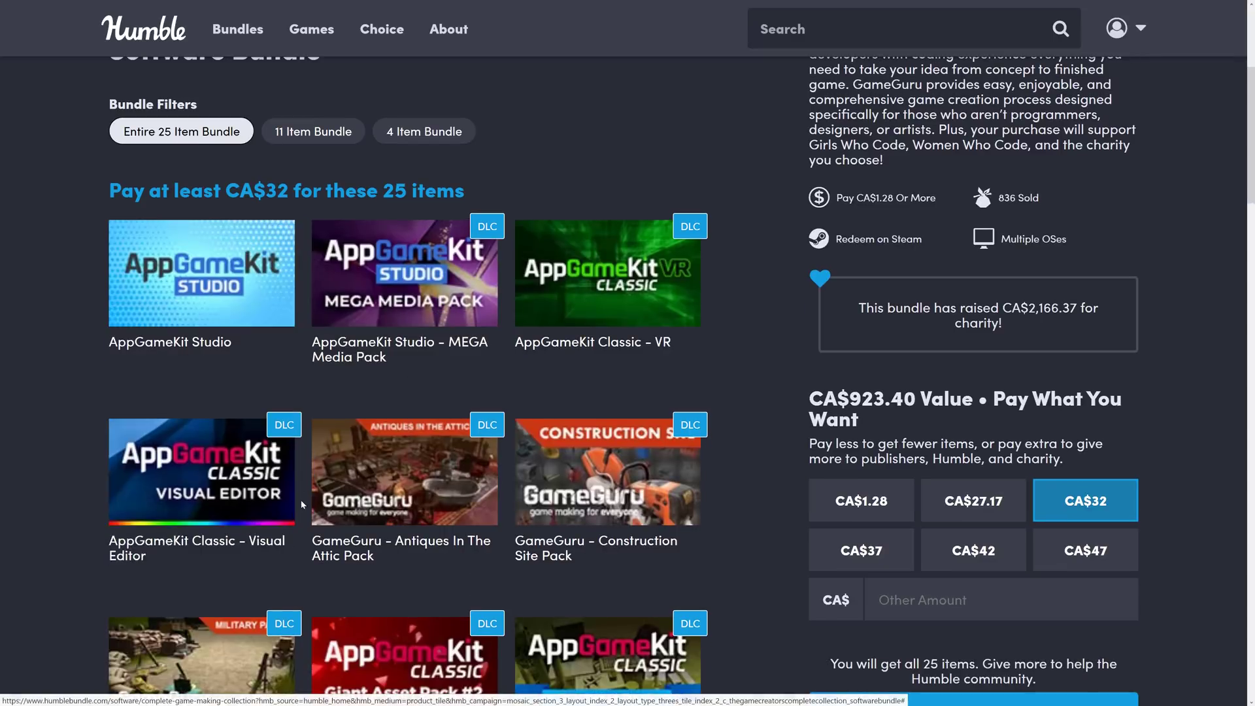
scroll(255, 418, down, 2)
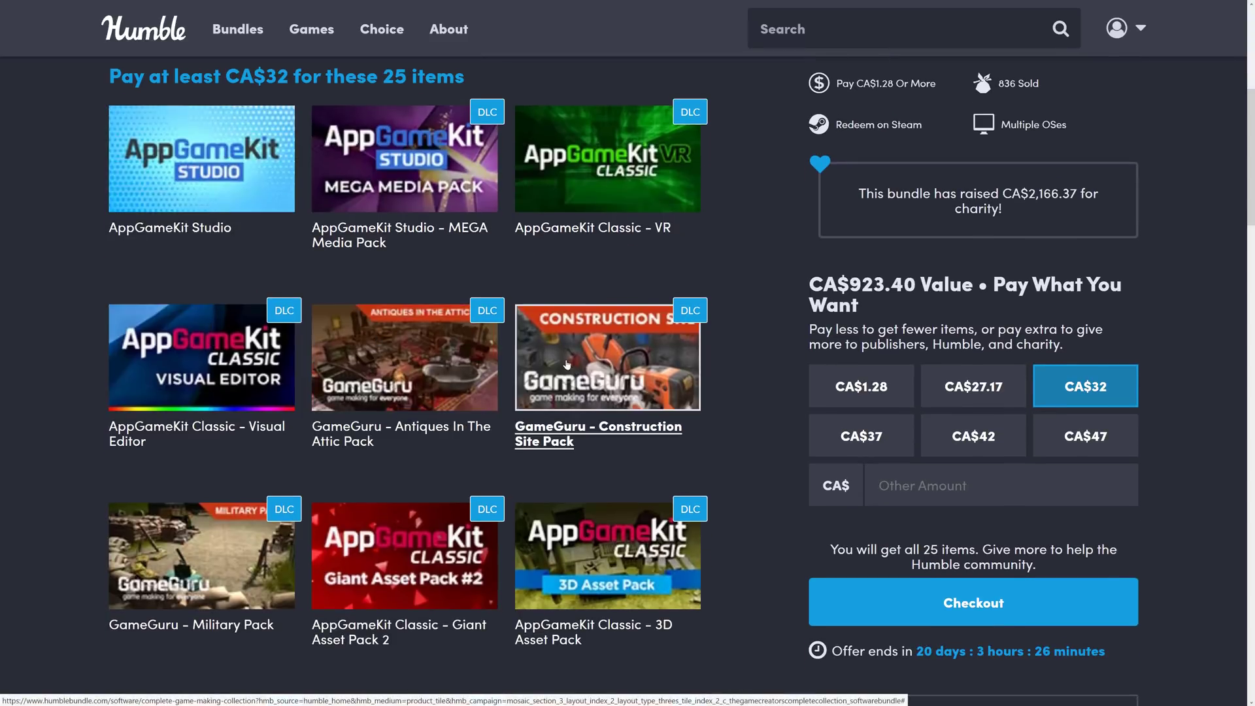
scroll(608, 393, down, 2)
scroll(431, 421, down, 4)
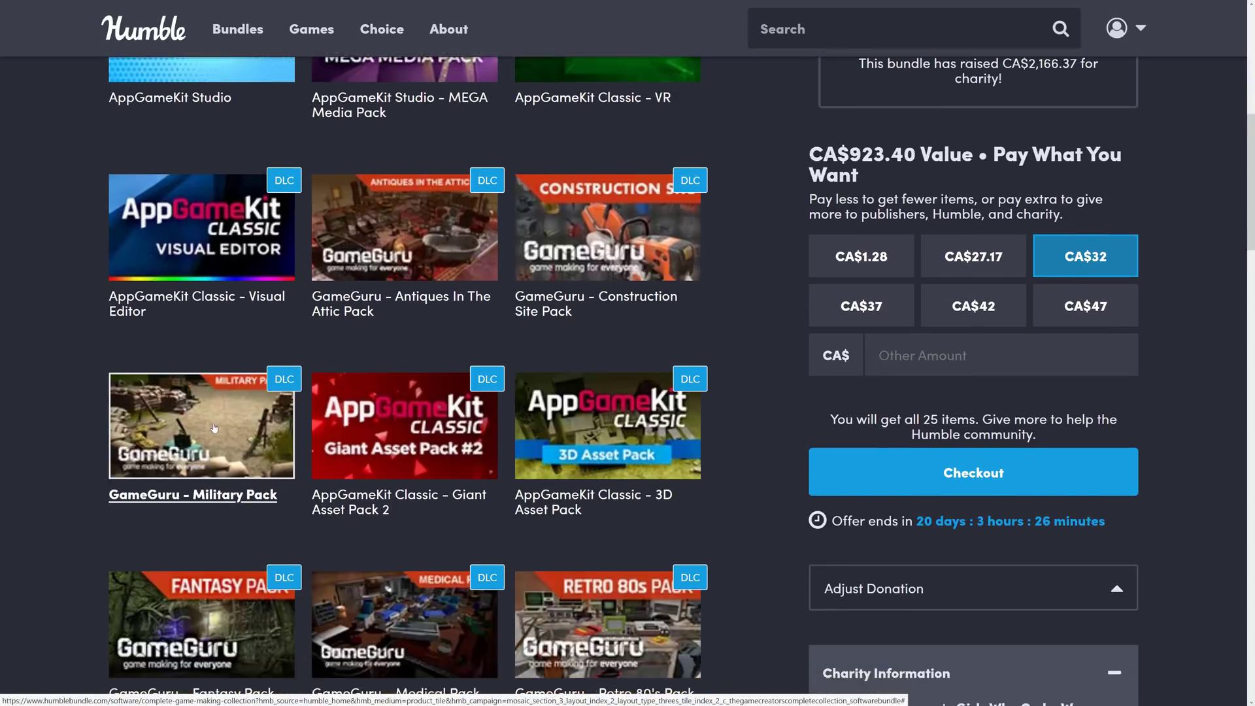
scroll(602, 447, down, 3)
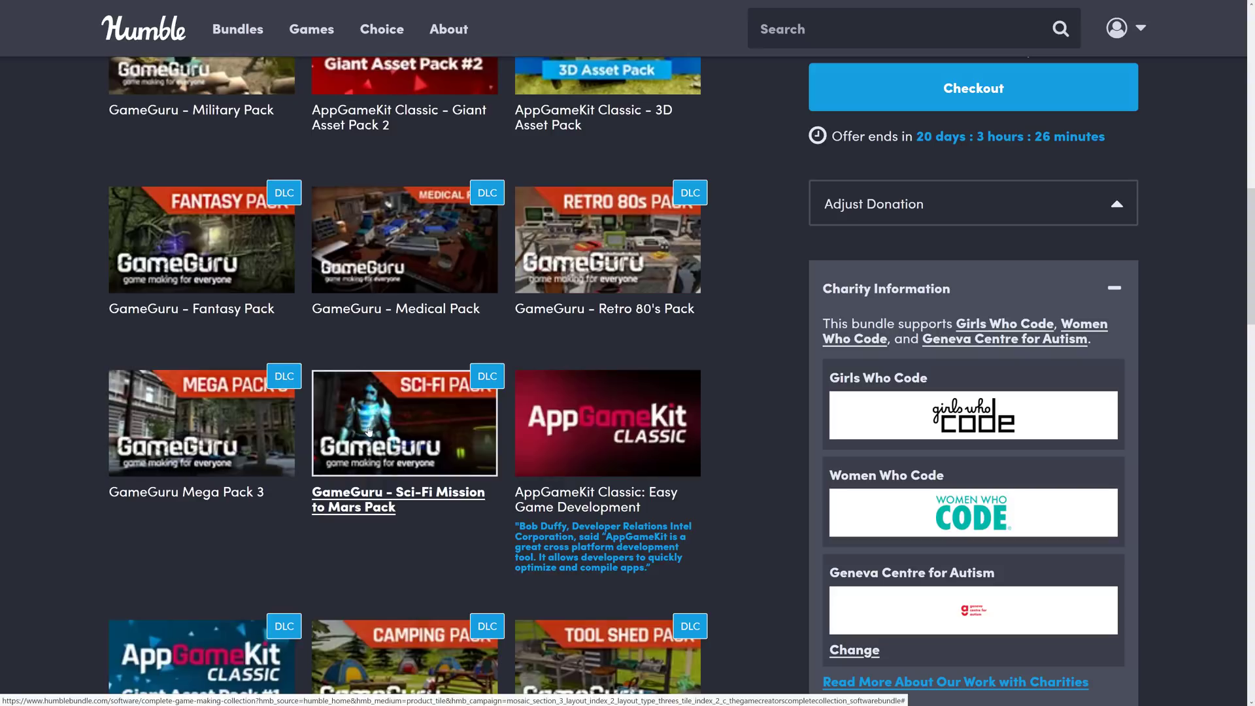
scroll(535, 448, down, 4)
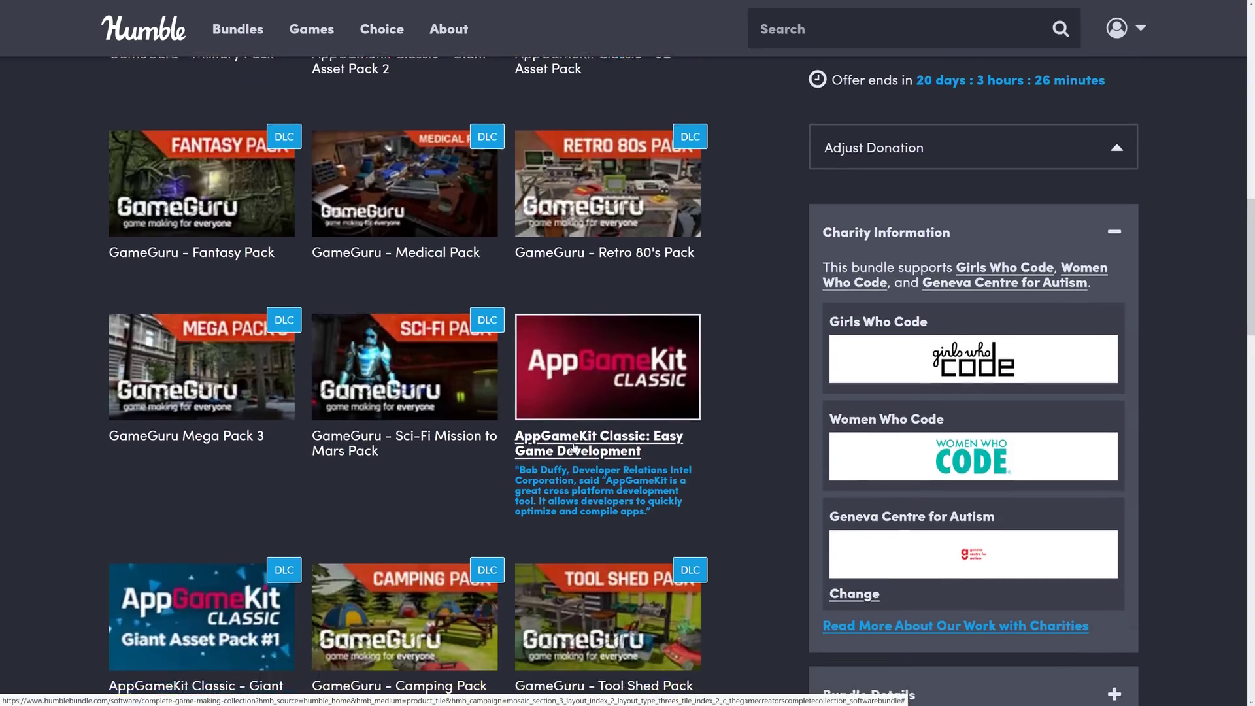
scroll(535, 448, up, 3)
scroll(574, 444, up, 8)
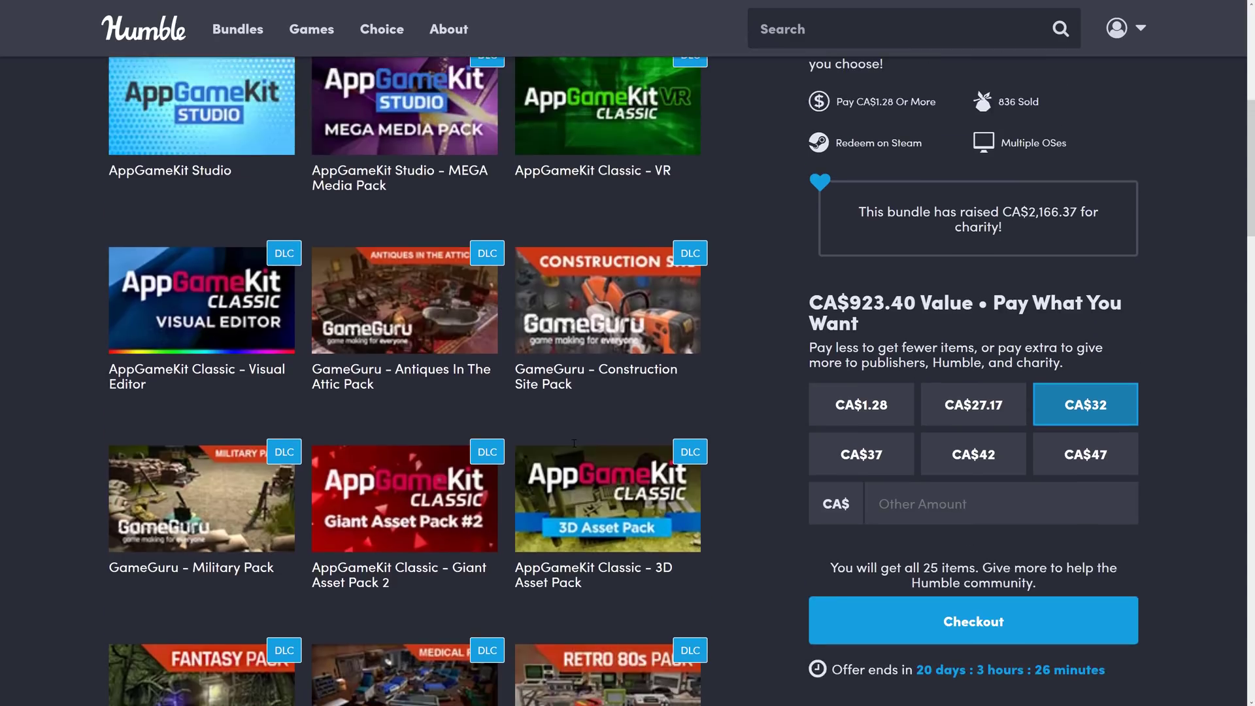
scroll(574, 440, up, 3)
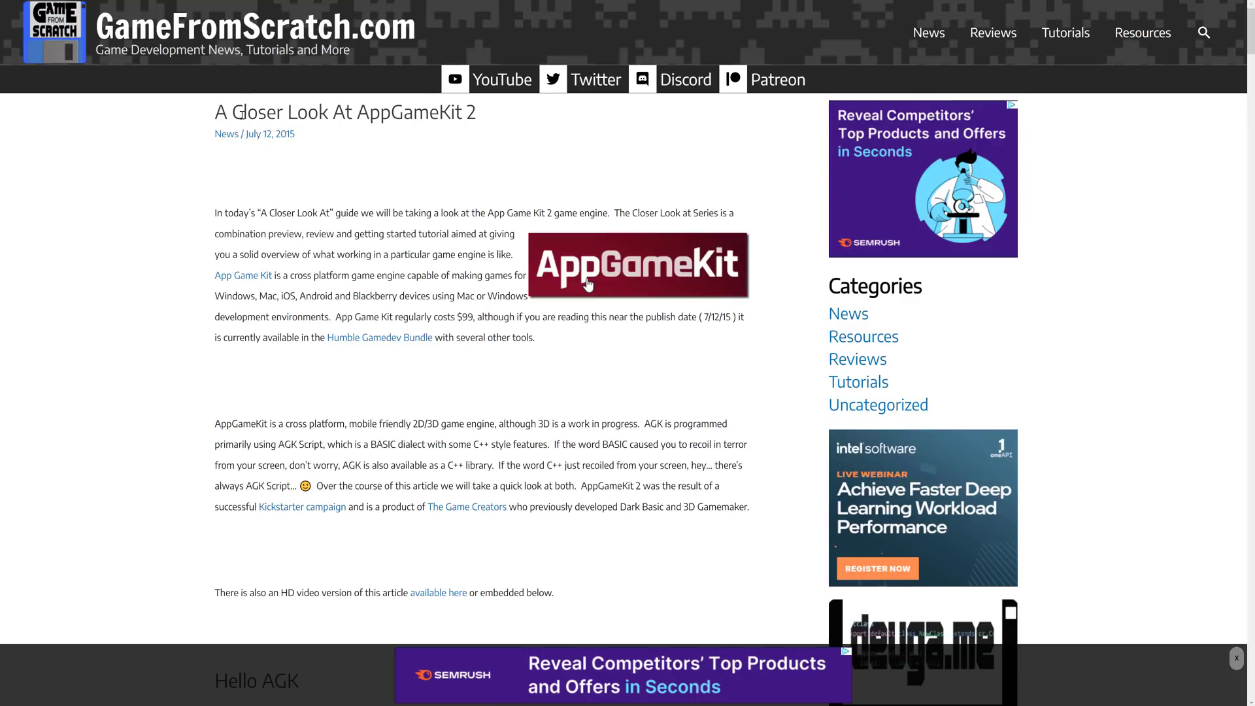
drag(243, 115, 478, 132)
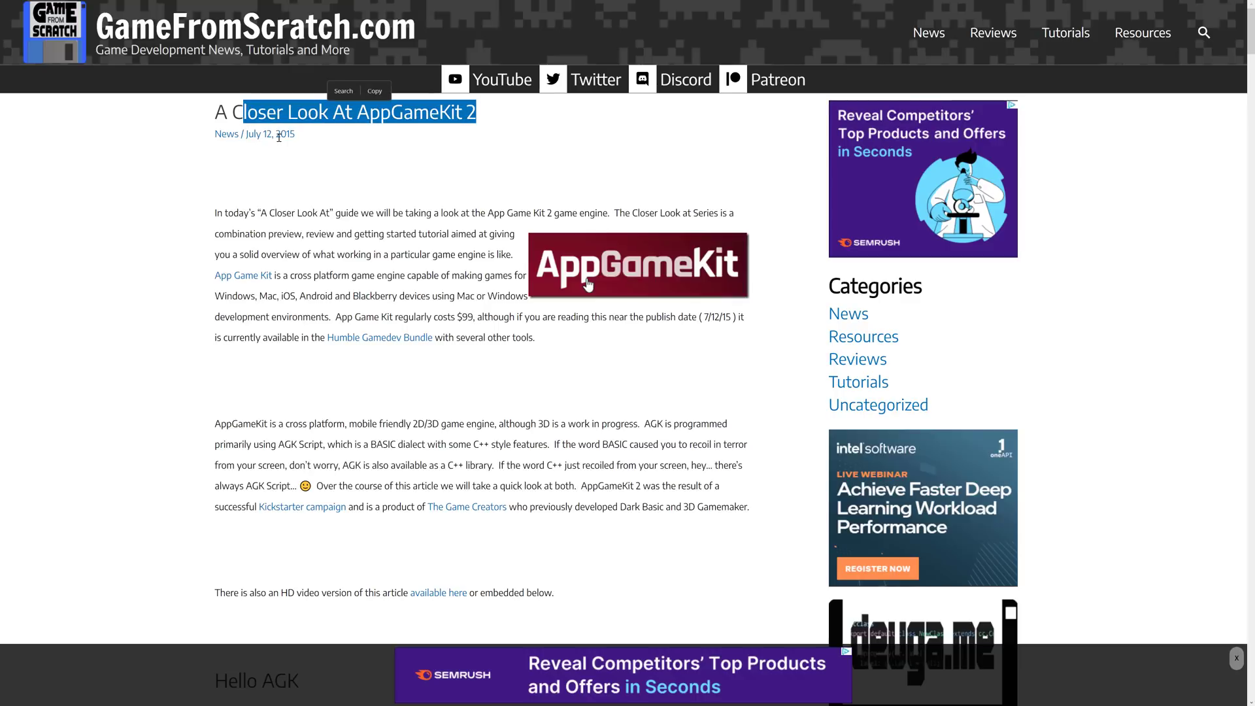
scroll(438, 332, down, 4)
scroll(438, 332, up, 3)
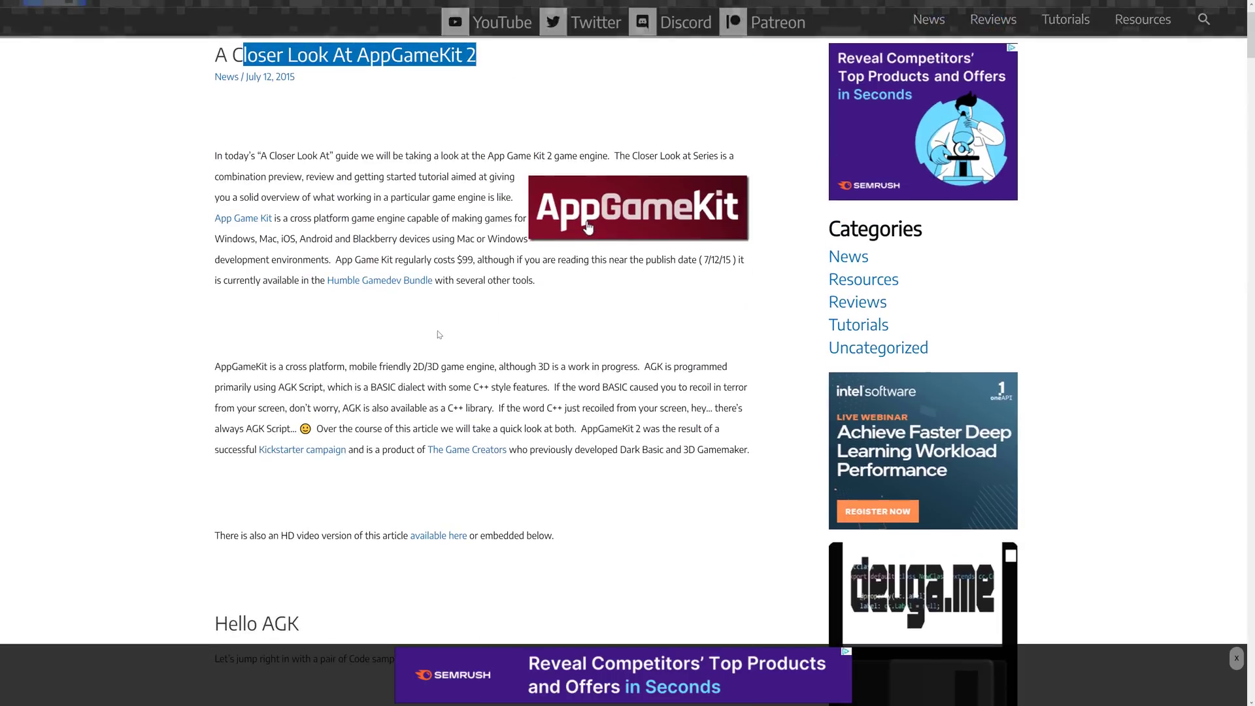
scroll(390, 295, up, 1)
click(409, 299)
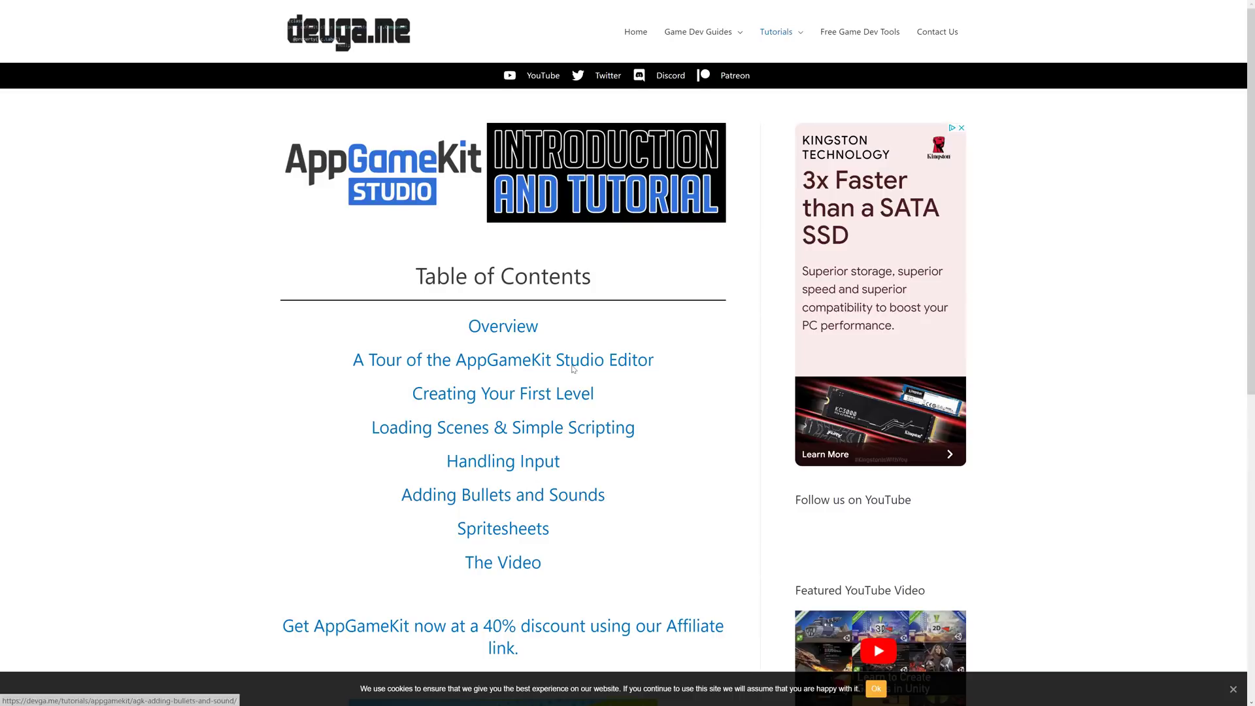
scroll(578, 353, down, 1)
scroll(582, 347, up, 2)
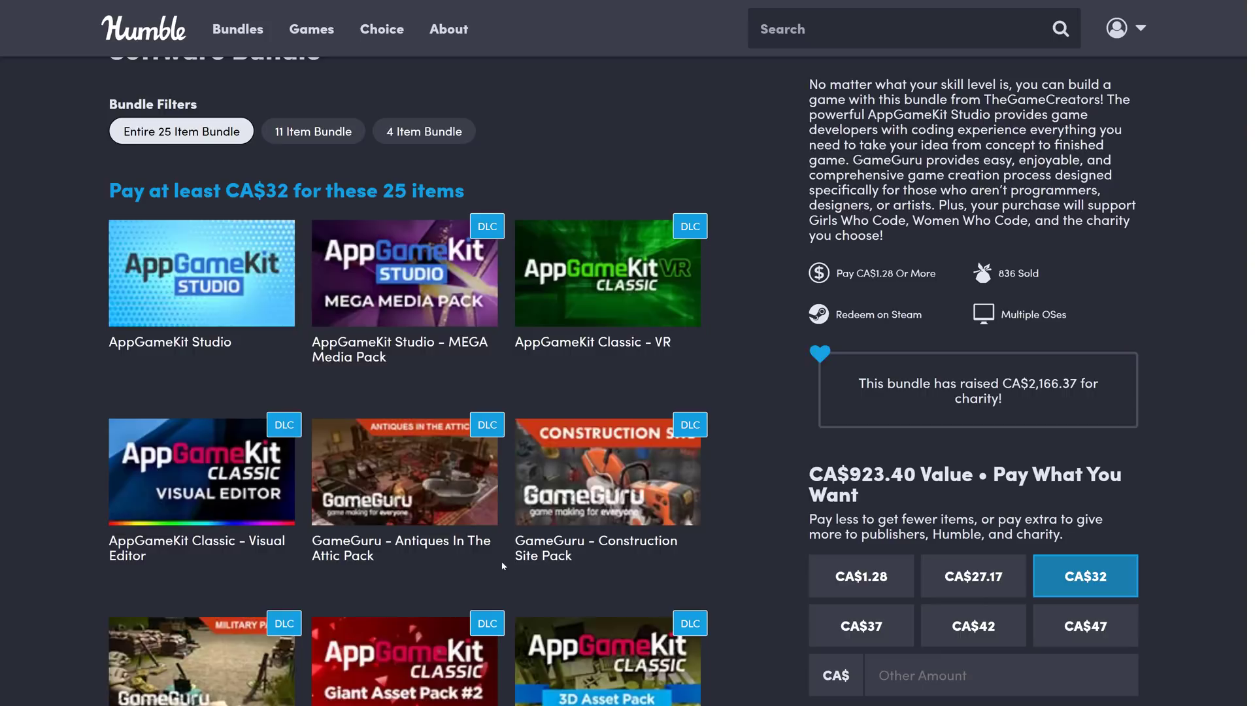
scroll(608, 479, up, 2)
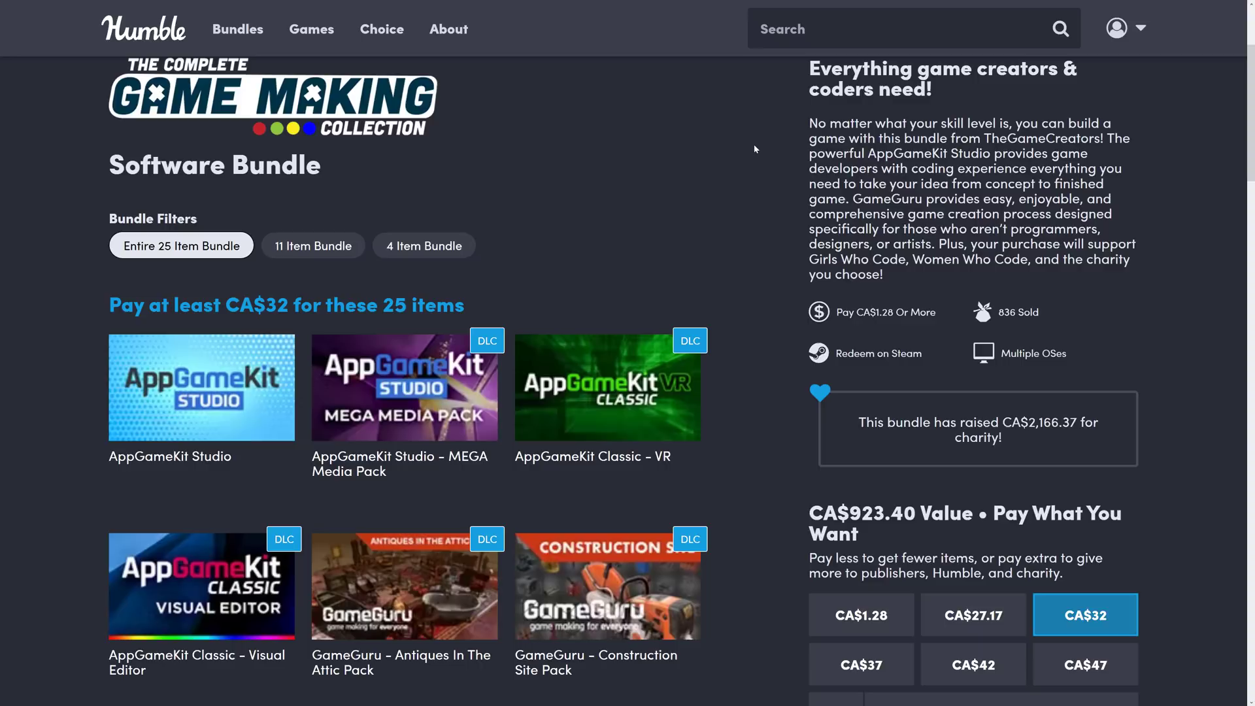
scroll(621, 294, down, 5)
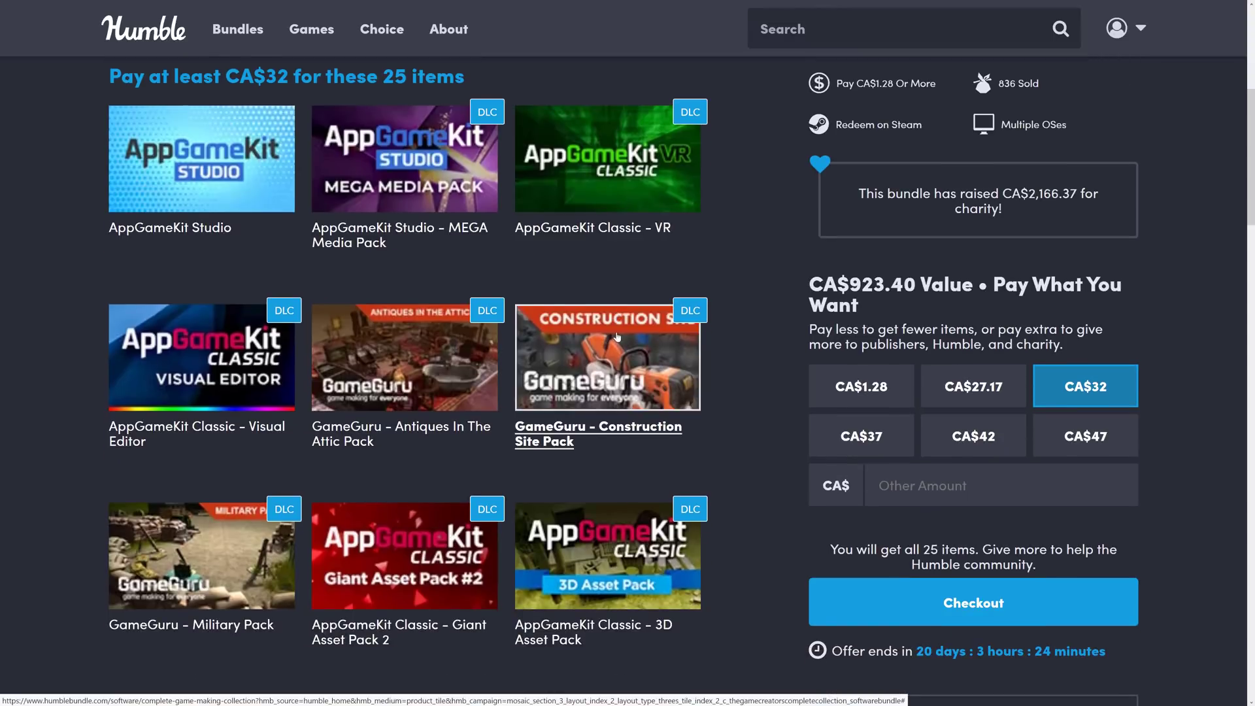
scroll(617, 355, down, 3)
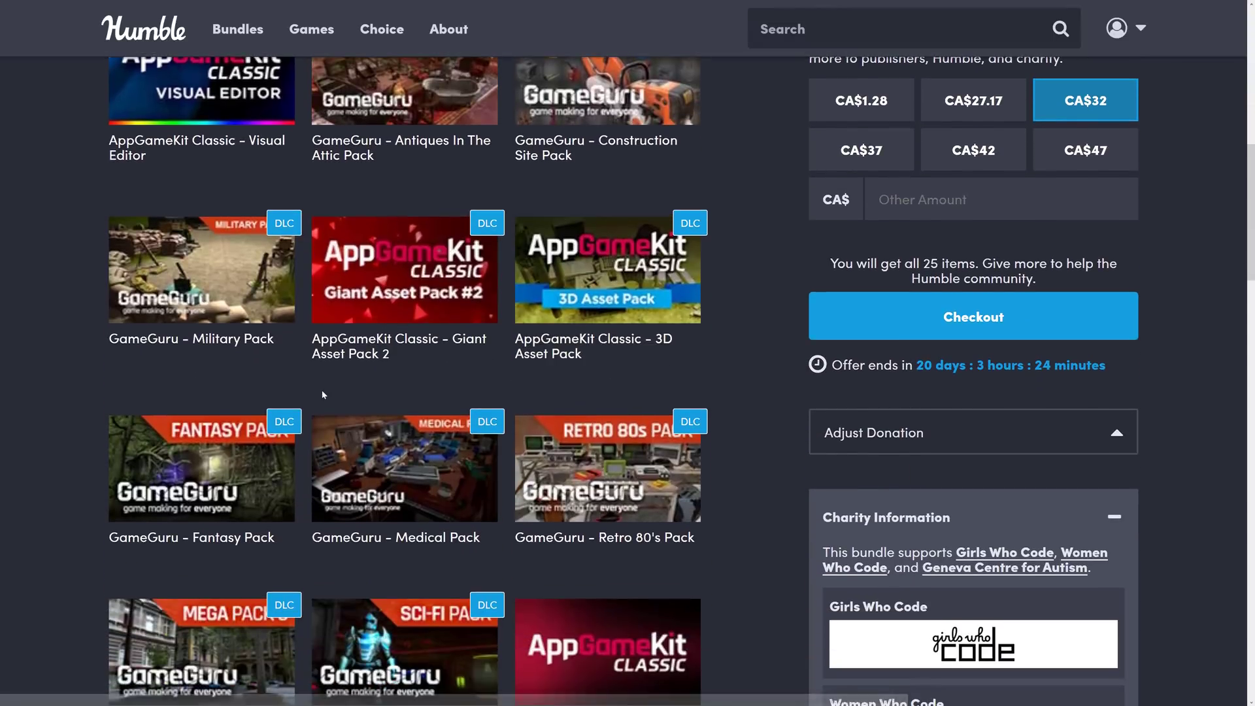
scroll(579, 355, down, 4)
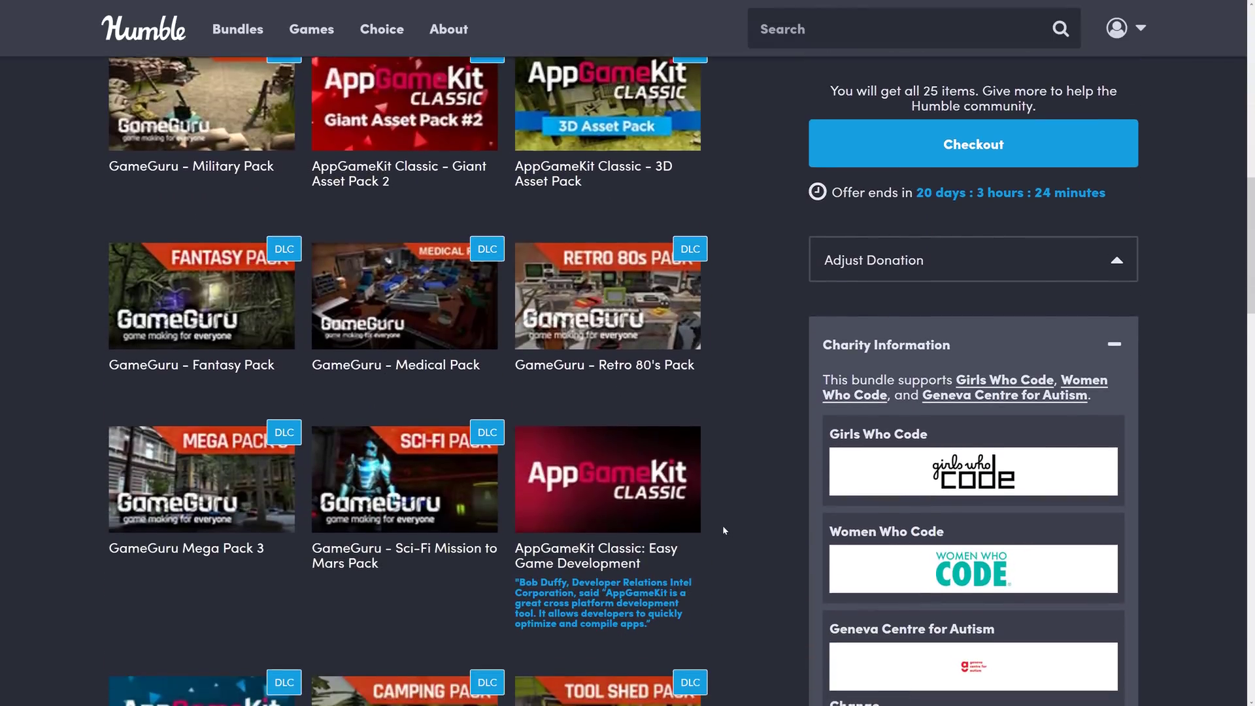
scroll(723, 529, up, 8)
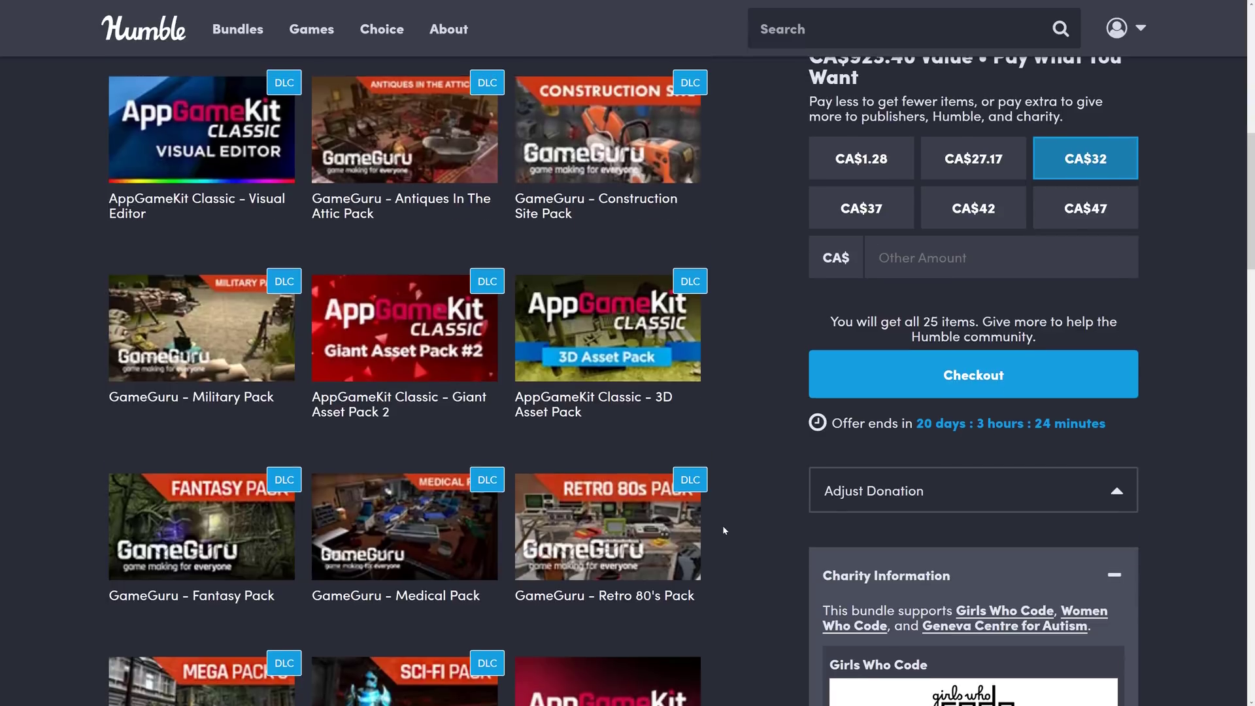
scroll(723, 531, up, 2)
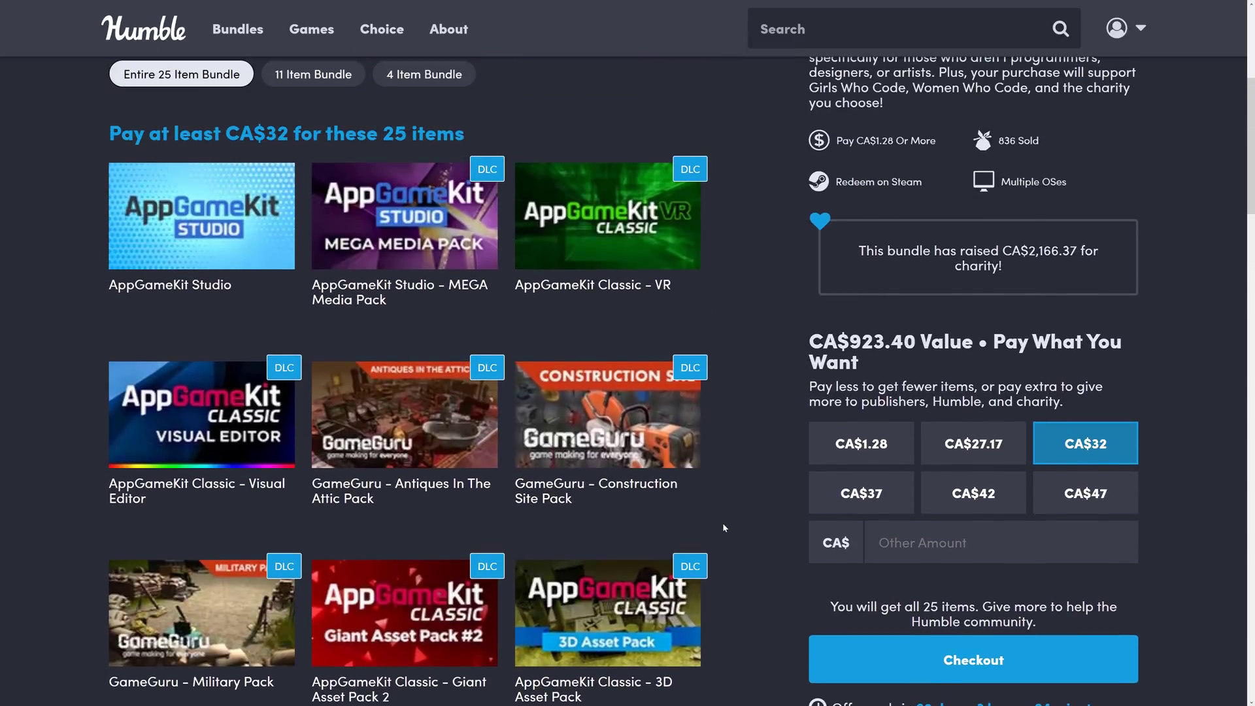